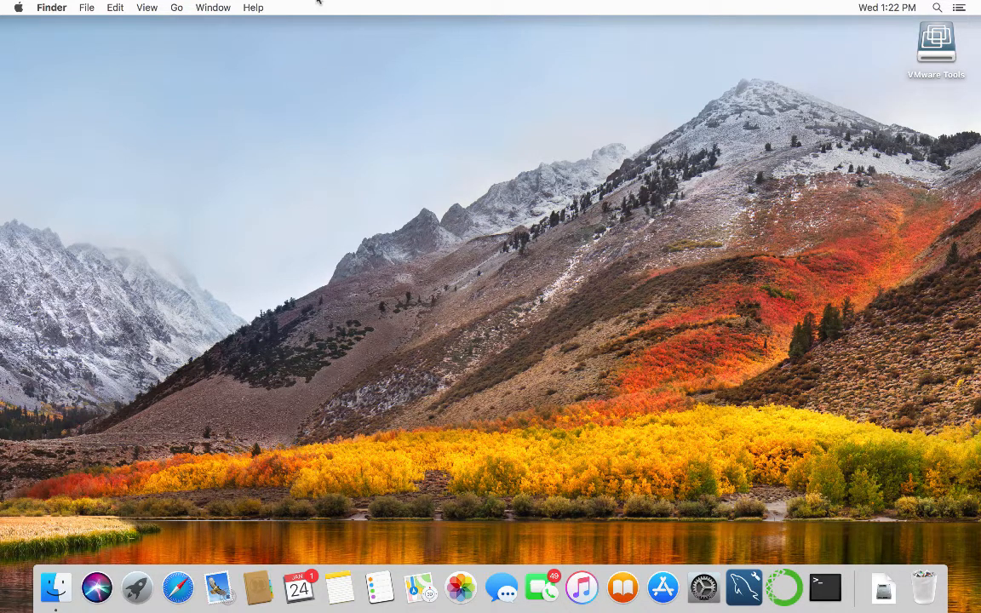
# Open About This Mac from the Apple menu to view the macOS High Sierra 10.13.2 overview.
pyautogui.click(16, 8)
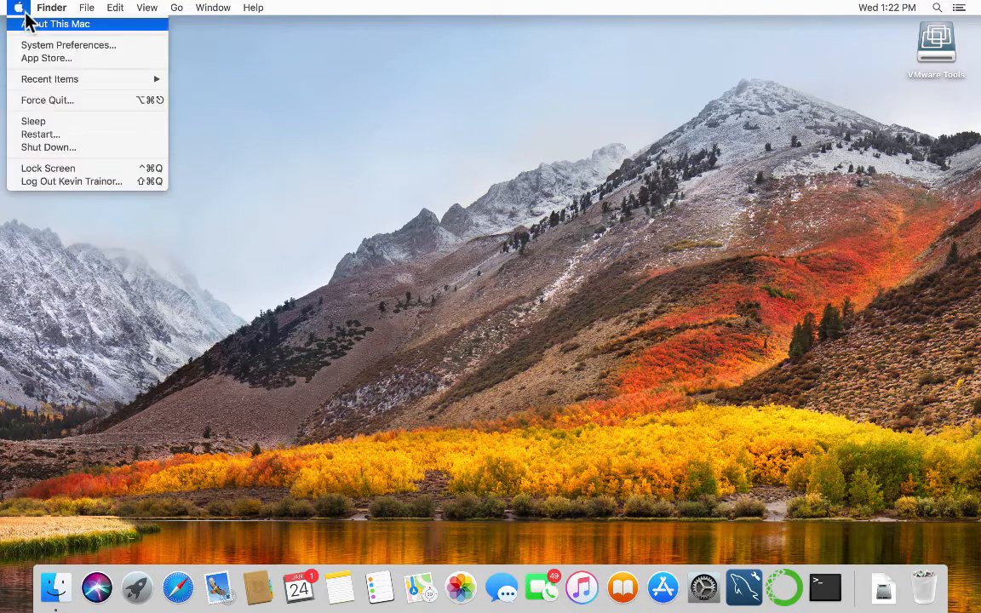
pyautogui.click(26, 22)
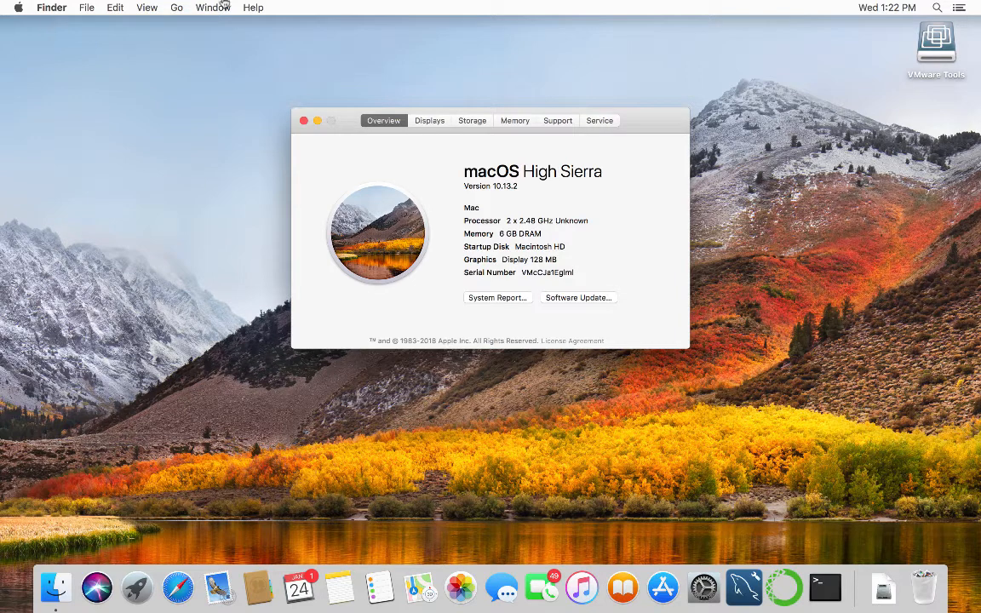
# Close About This Mac and show Anaconda Navigator's Environments page with base's 240 packages.
pyautogui.click(304, 120)
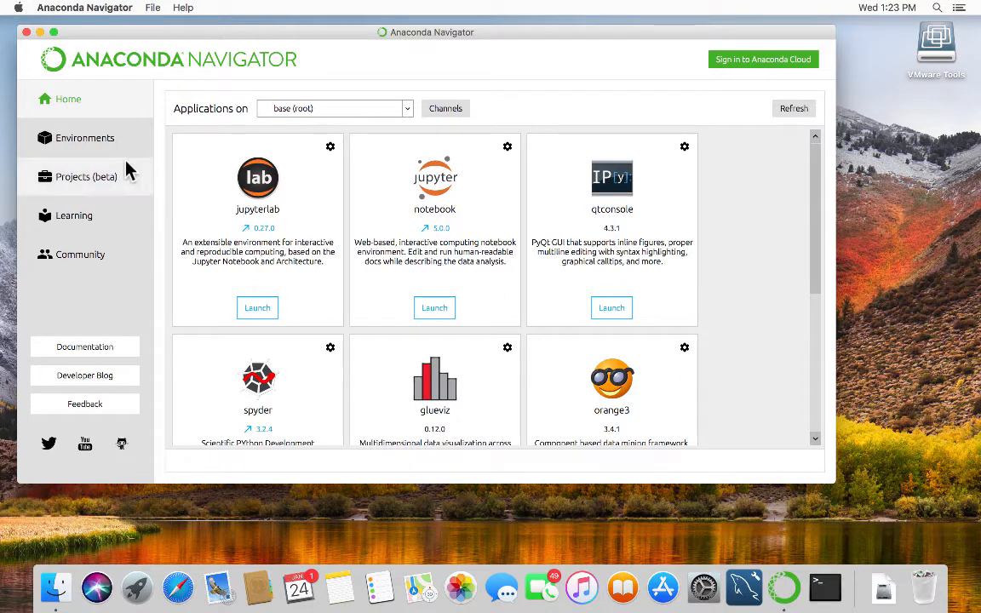
pyautogui.click(88, 136)
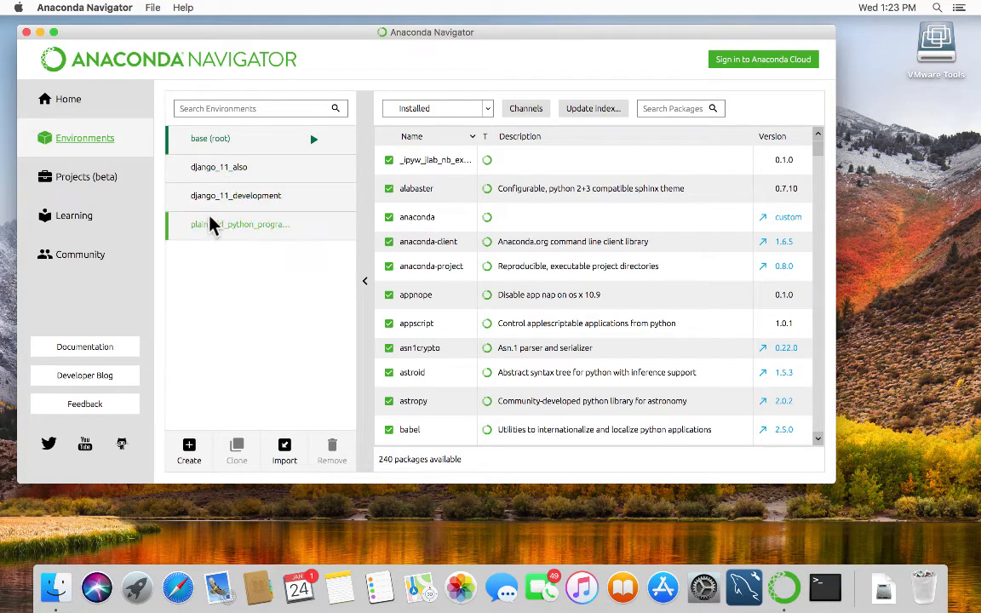
# Browse plain_old_python_programming's packages, then view django_11_also's 19 packages including django 1.11.9.
pyautogui.click(259, 226)
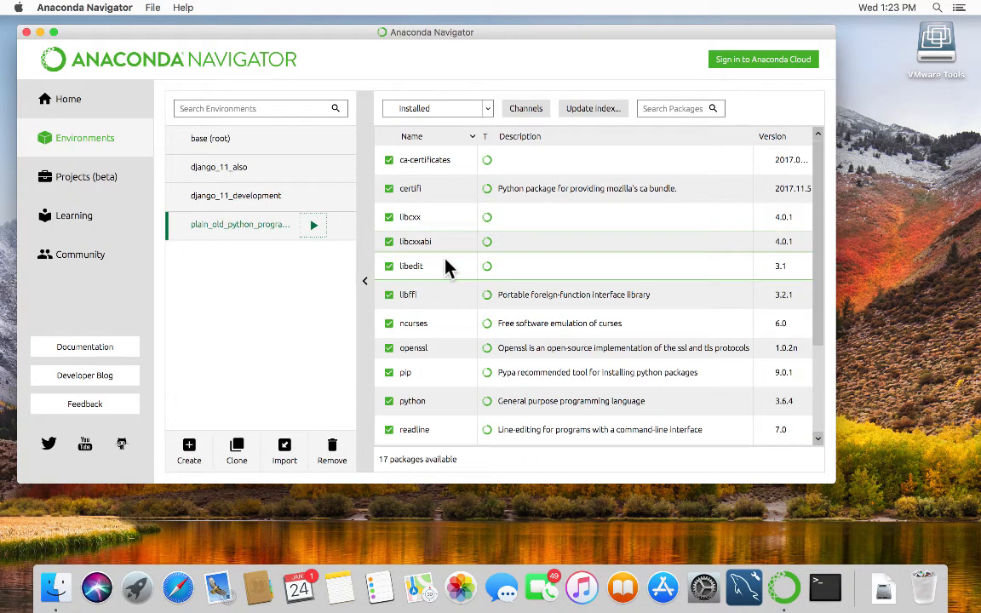
pyautogui.scroll(-5, 445, 307)
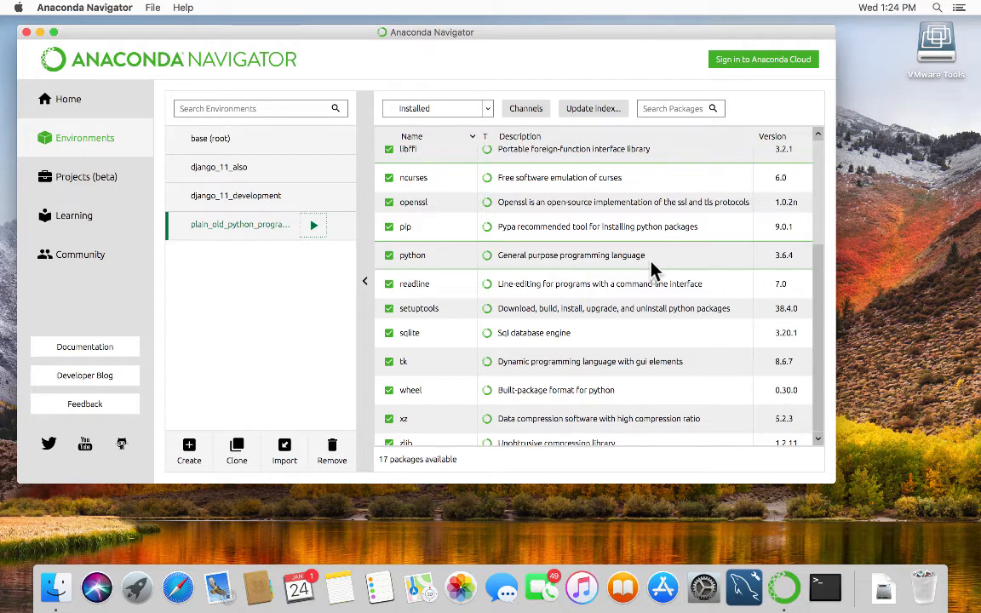
pyautogui.click(256, 198)
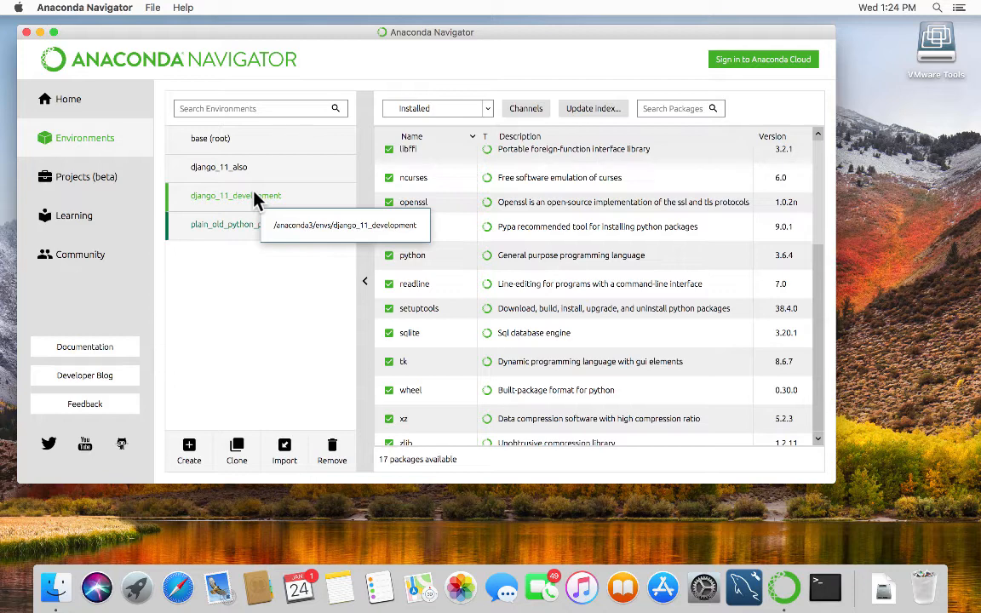
pyautogui.click(204, 171)
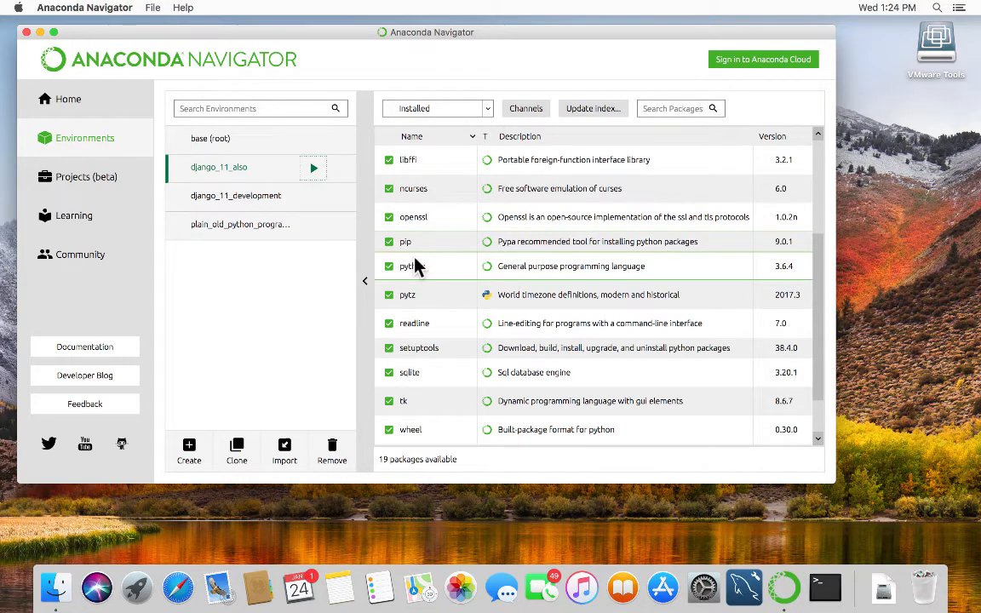
pyautogui.scroll(5, 414, 260)
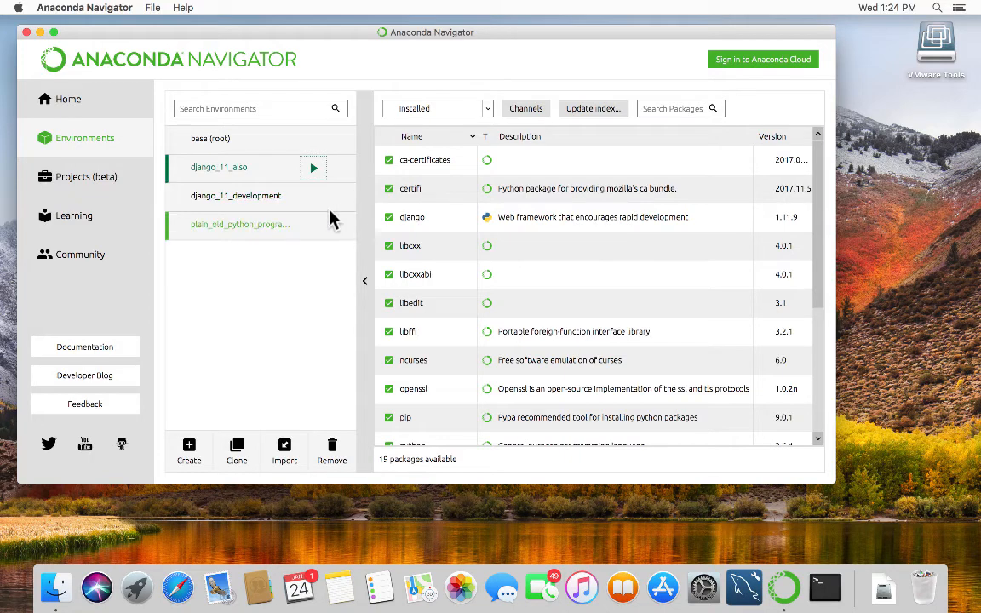
# Quit Anaconda Navigator, ticking Don't show again in the quit confirmation.
pyautogui.click(25, 32)
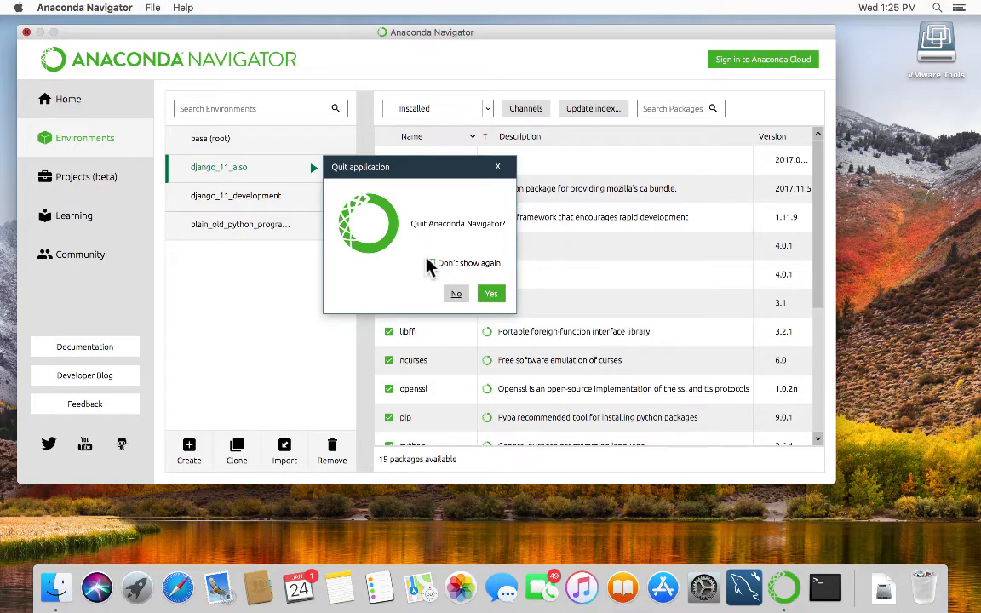
pyautogui.click(431, 264)
pyautogui.click(491, 294)
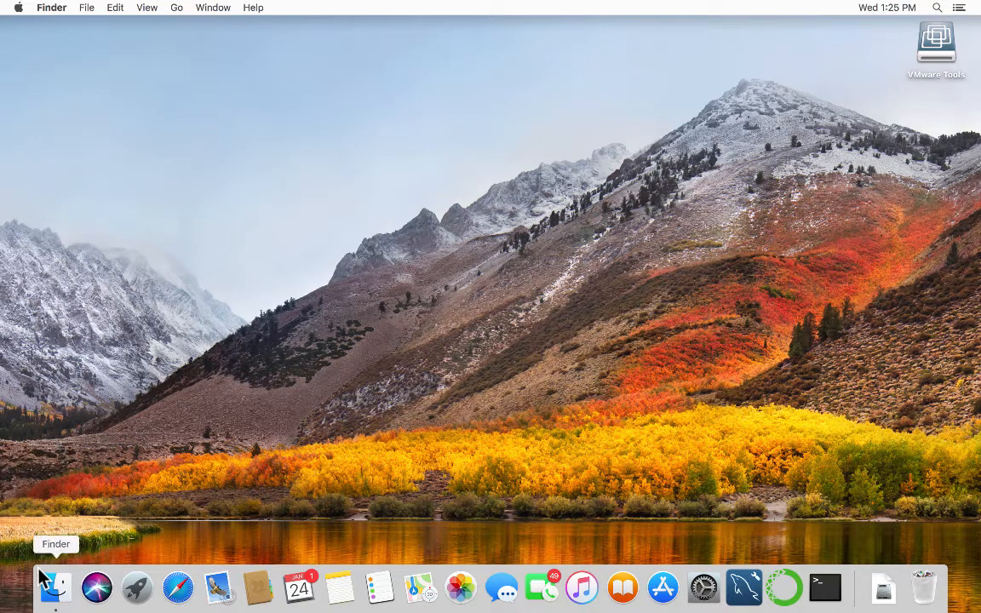
# Launch Safari and load hp.ligent.net.
pyautogui.click(176, 583)
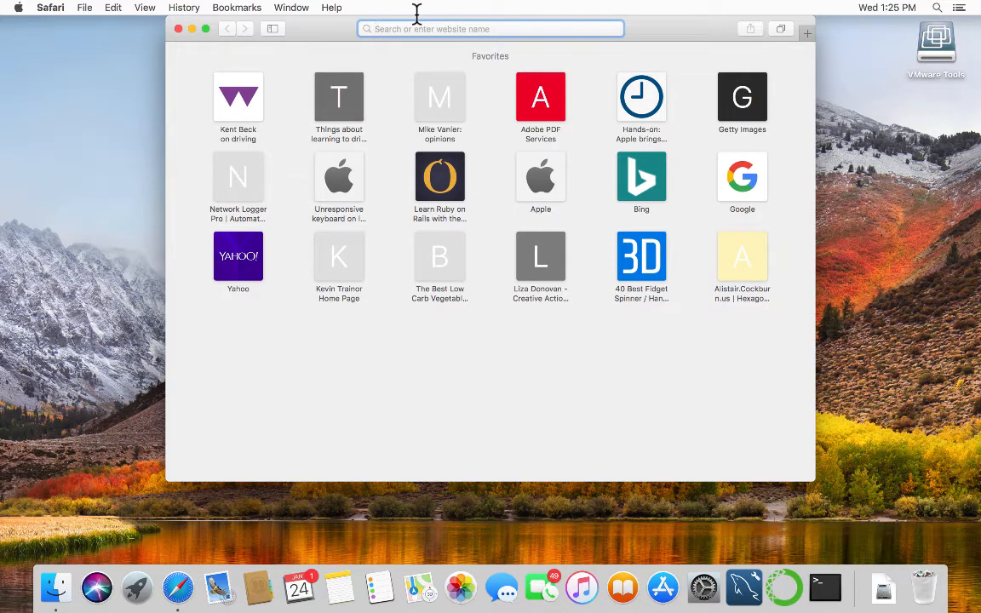
pyautogui.write('hp.ligent.net')
pyautogui.press('Return')
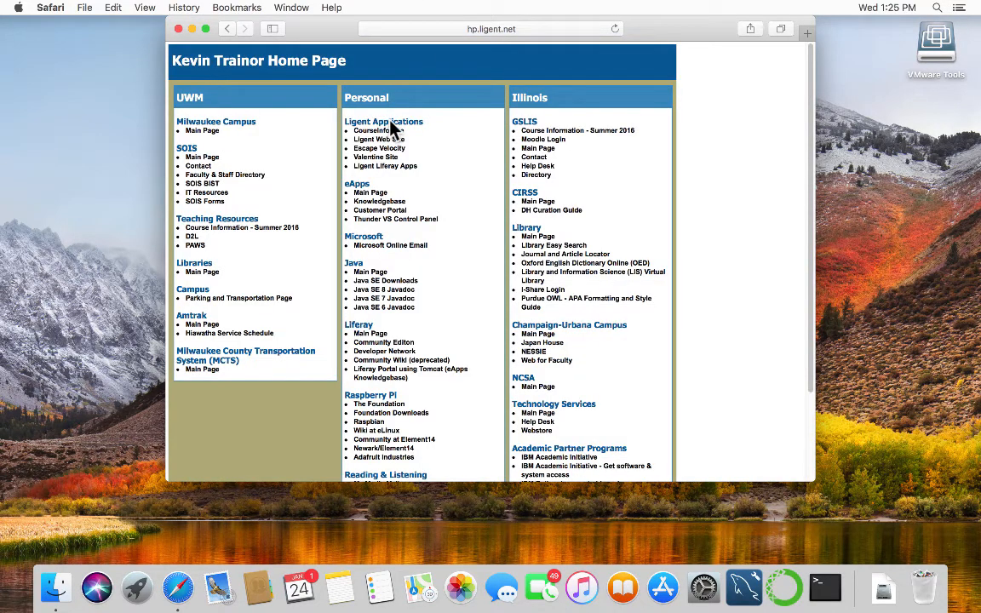
# Go through Course Info, Spring 2018, UWM and INFOST 691 Week 1 to the JetBrains licenses link.
pyautogui.click(383, 130)
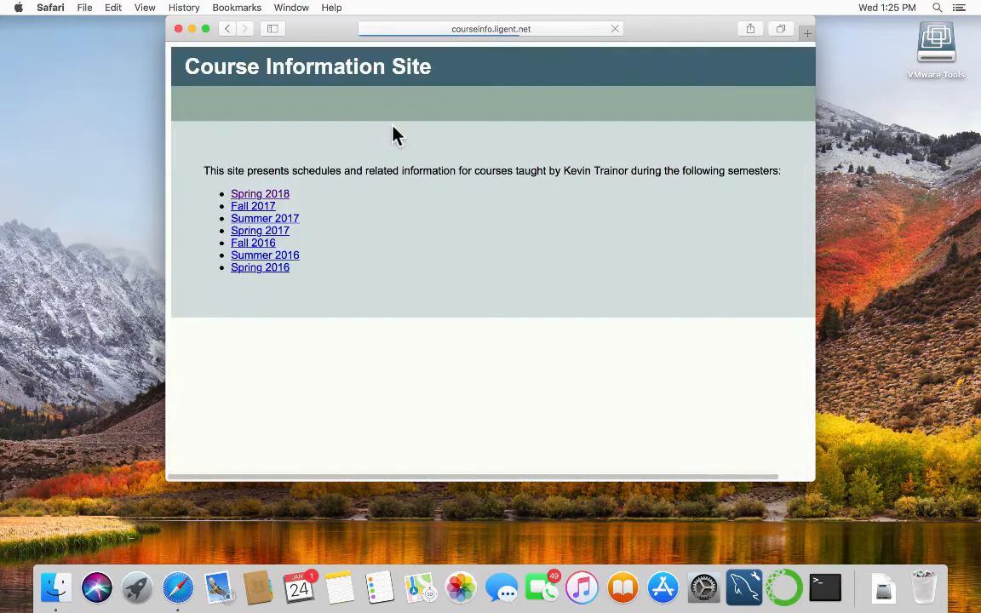
pyautogui.click(262, 192)
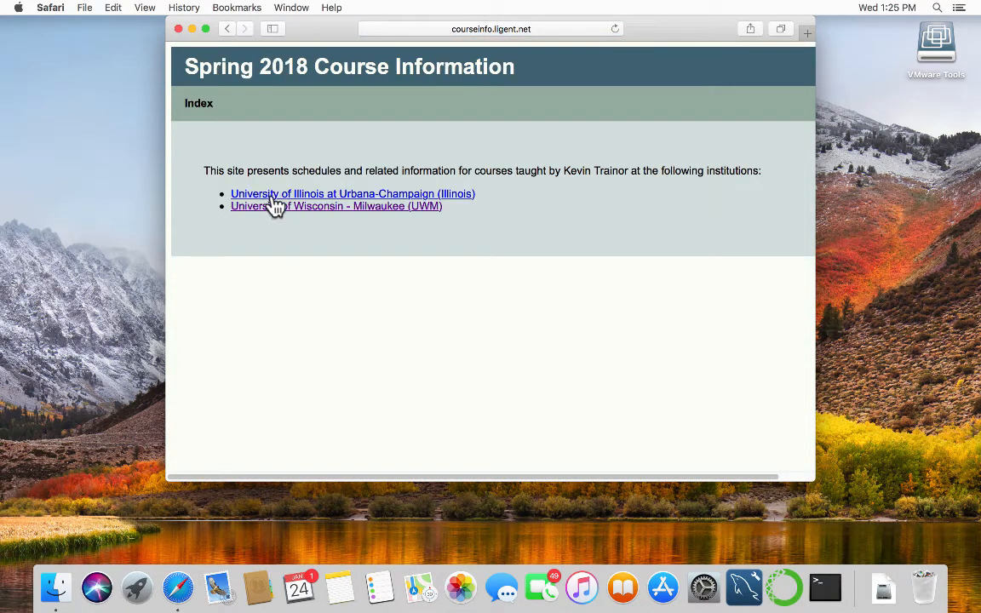
pyautogui.click(274, 207)
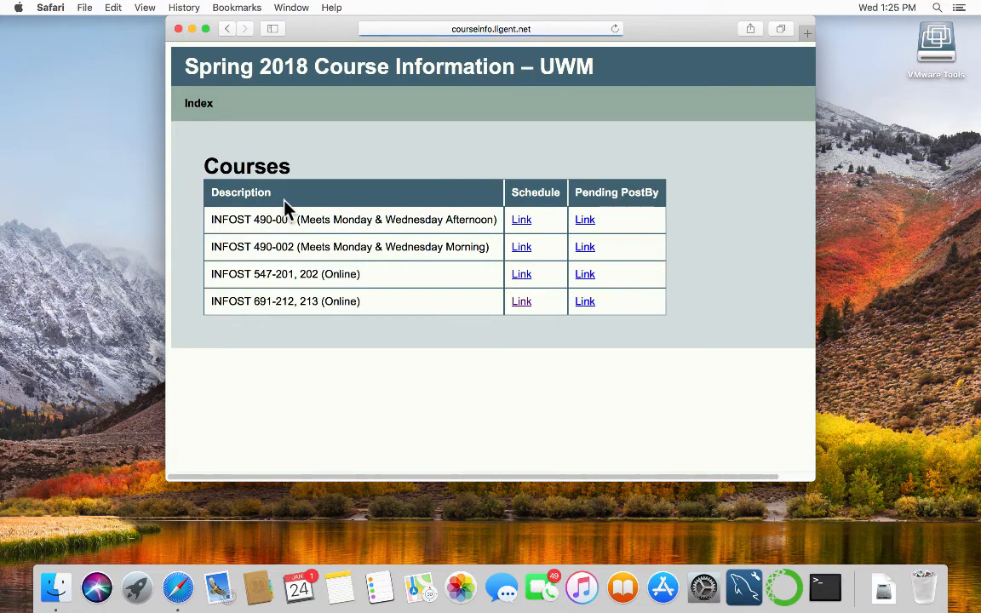
pyautogui.click(508, 301)
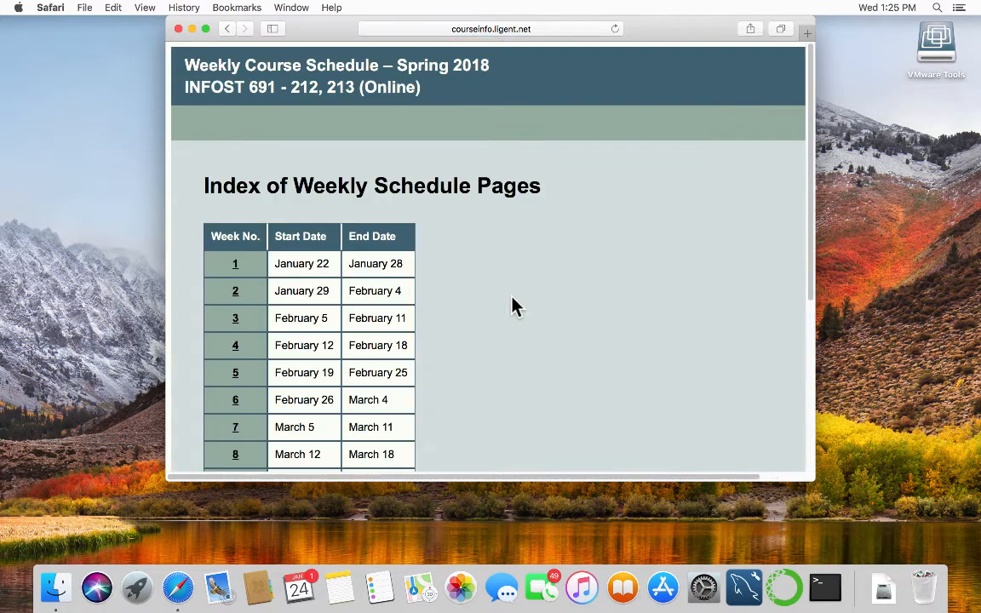
pyautogui.click(222, 264)
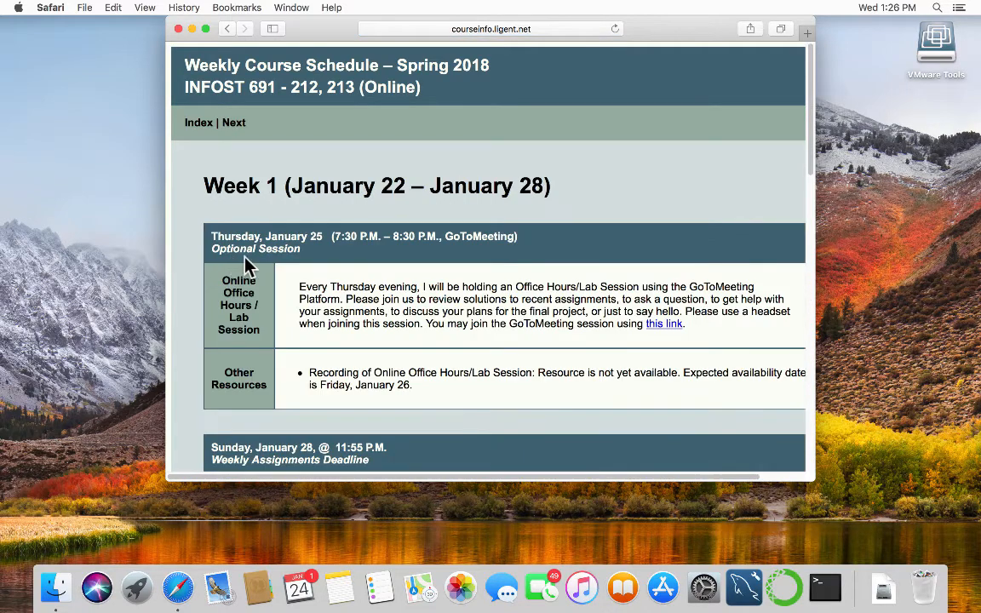
pyautogui.scroll(-2, 366, 281)
pyautogui.scroll(-10, 389, 298)
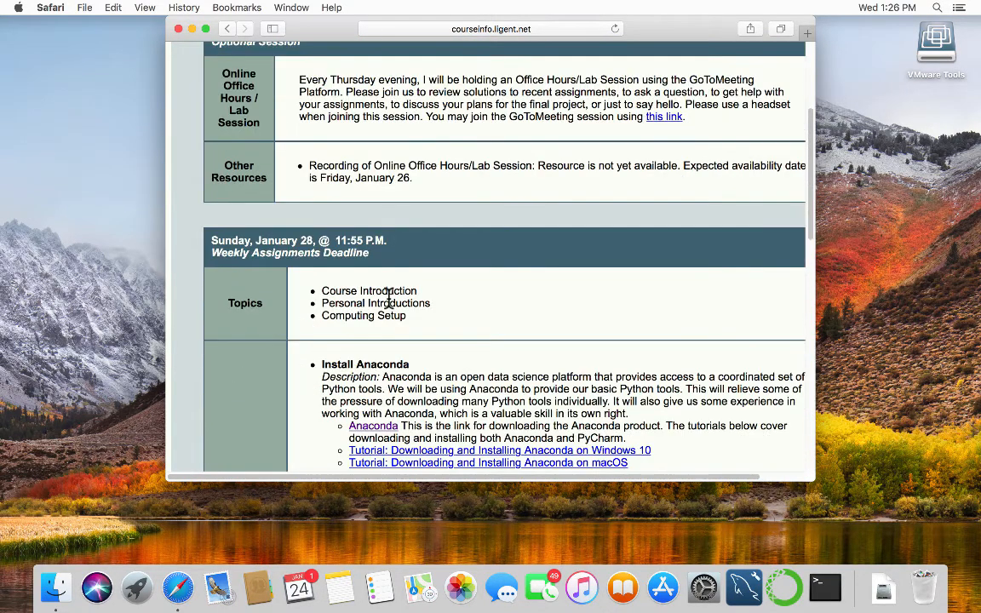
pyautogui.scroll(-2, 388, 298)
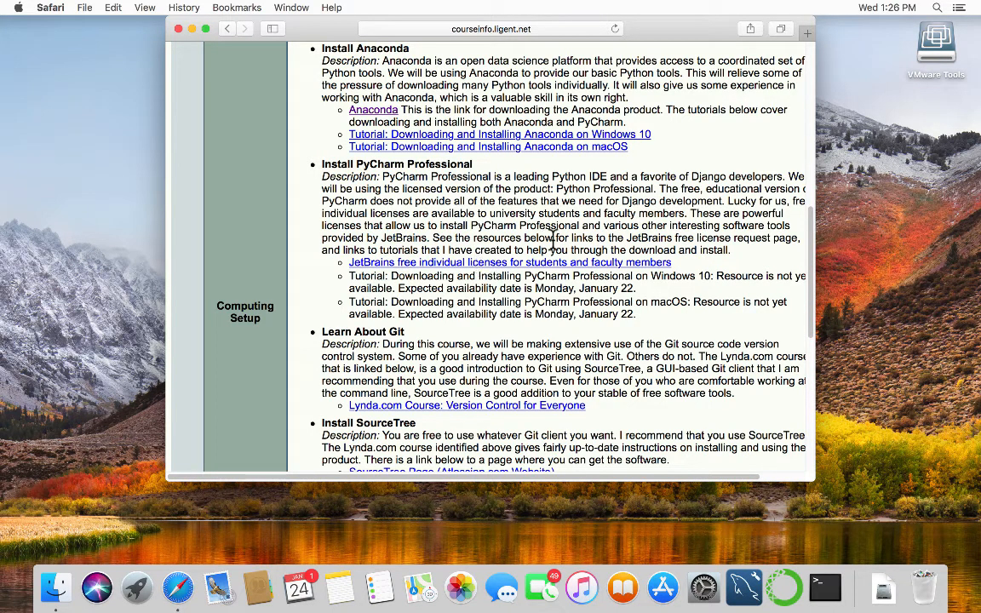
pyautogui.click(614, 262)
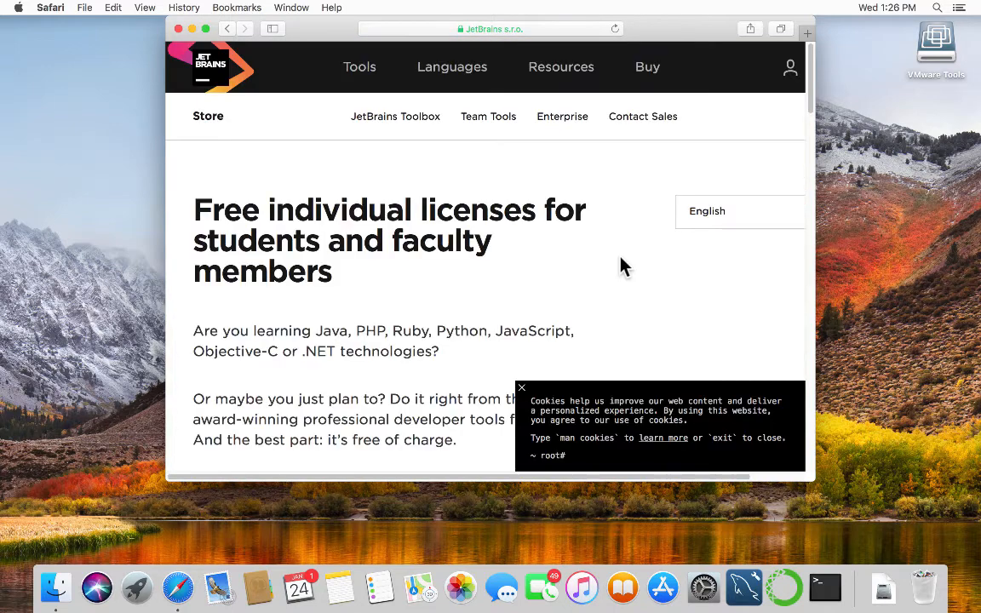
# Dismiss the cookie notice and scroll through the student licenses product list.
pyautogui.click(521, 387)
pyautogui.scroll(-5, 619, 368)
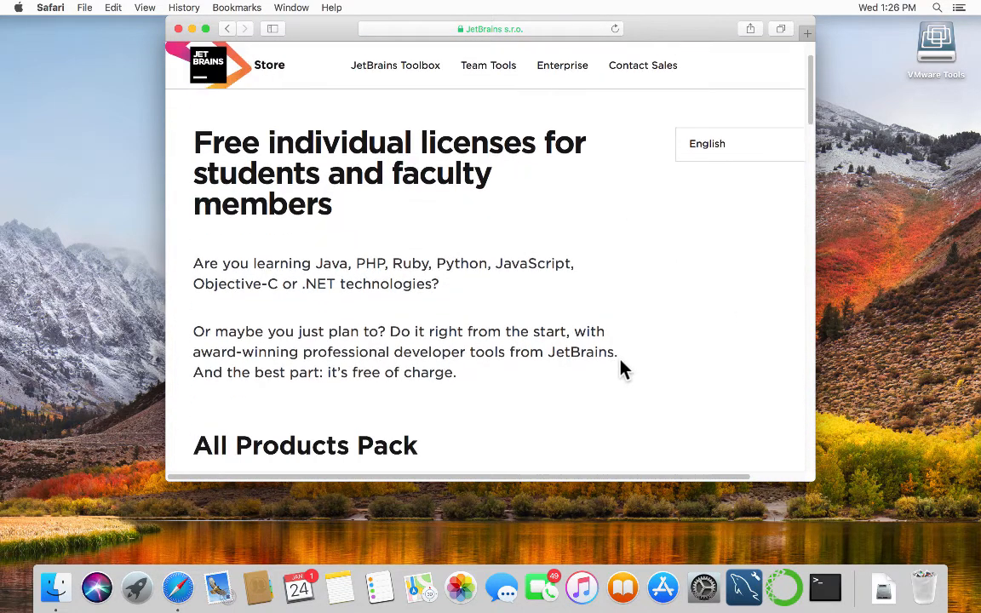
pyautogui.scroll(-1, 619, 368)
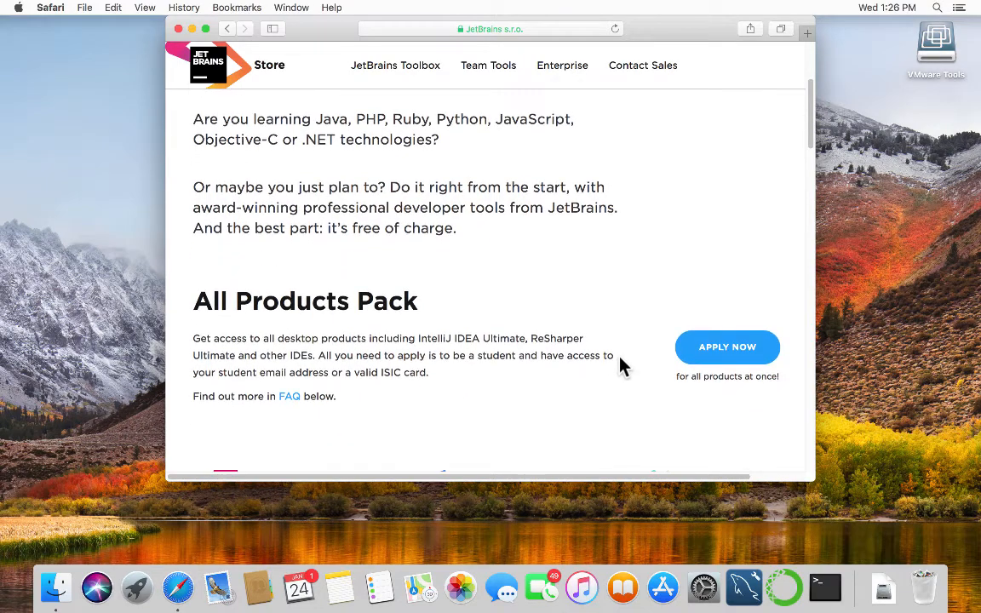
pyautogui.scroll(-3, 622, 365)
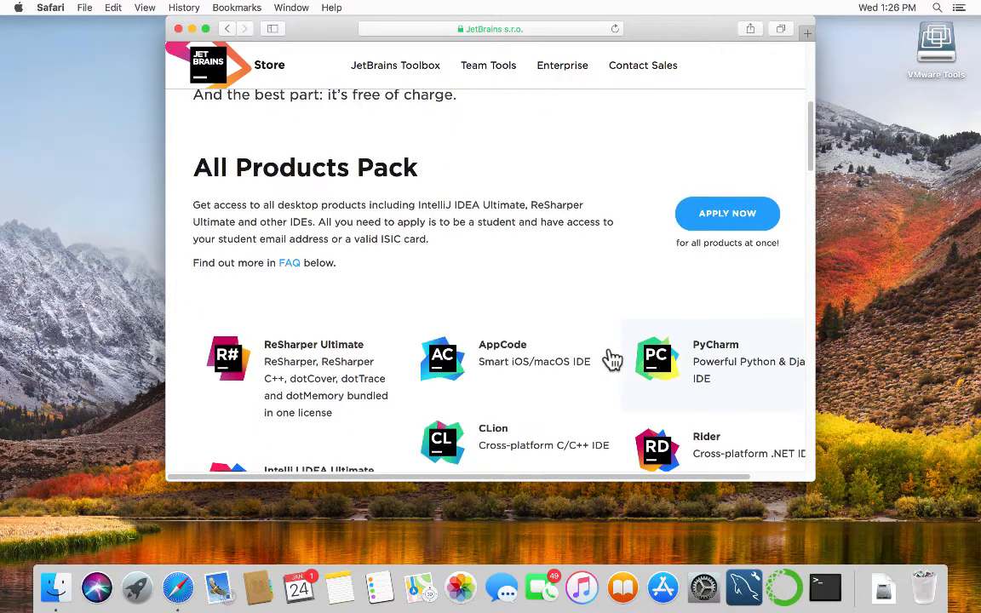
pyautogui.scroll(8, 618, 362)
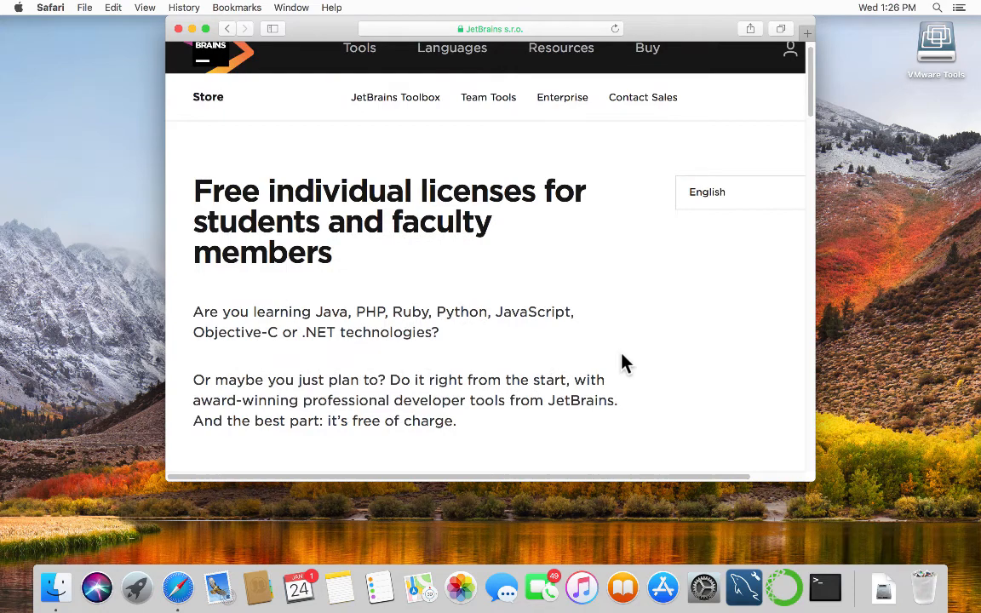
pyautogui.scroll(-5, 626, 363)
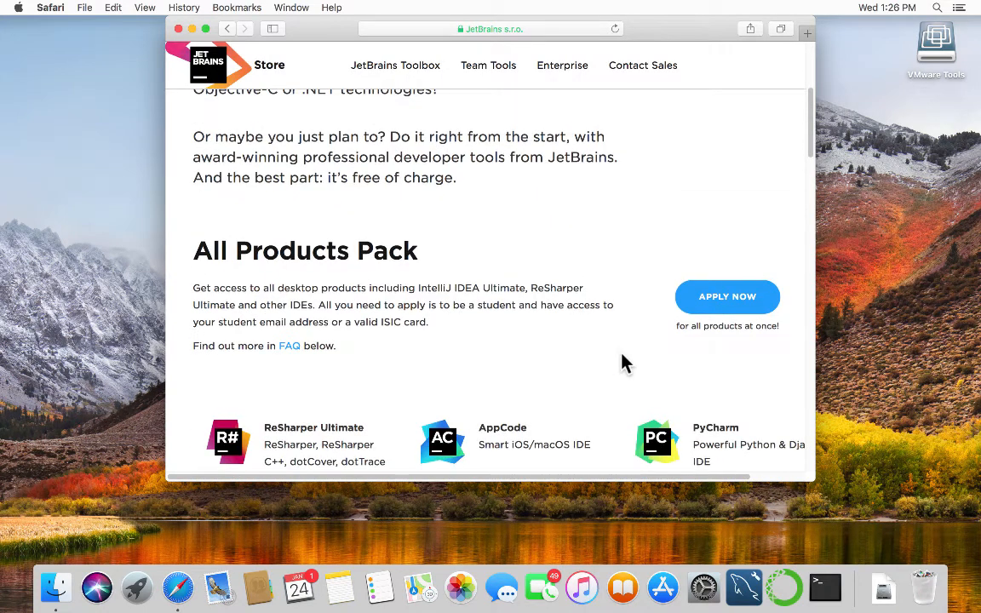
pyautogui.scroll(-1, 622, 364)
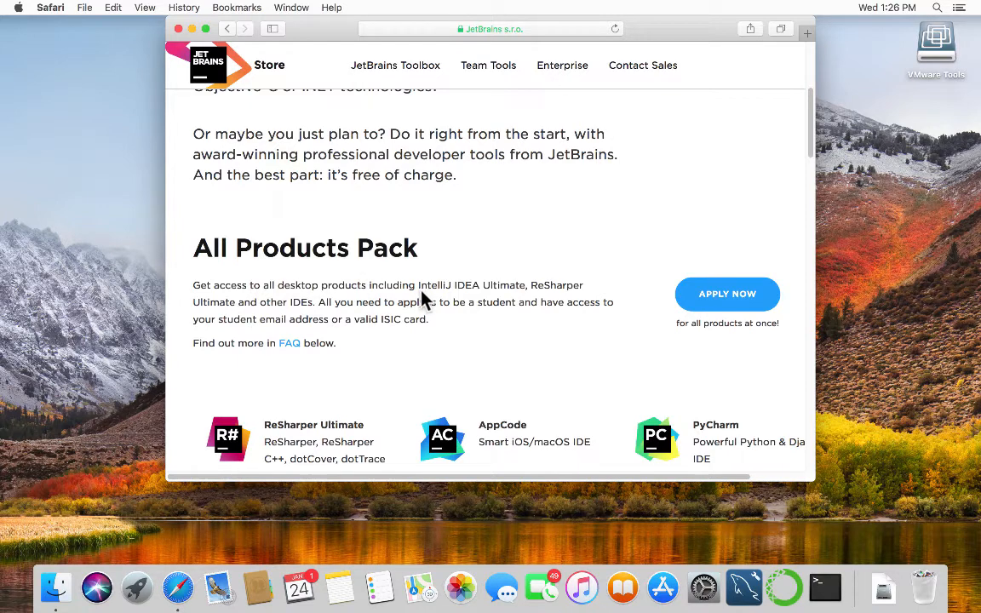
pyautogui.scroll(-5, 425, 303)
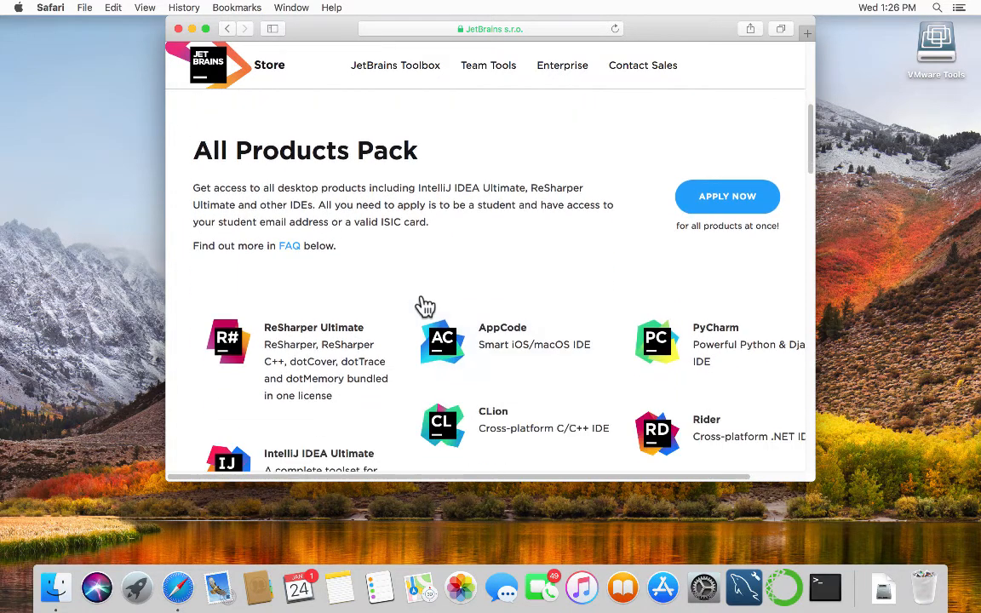
pyautogui.scroll(-5, 425, 303)
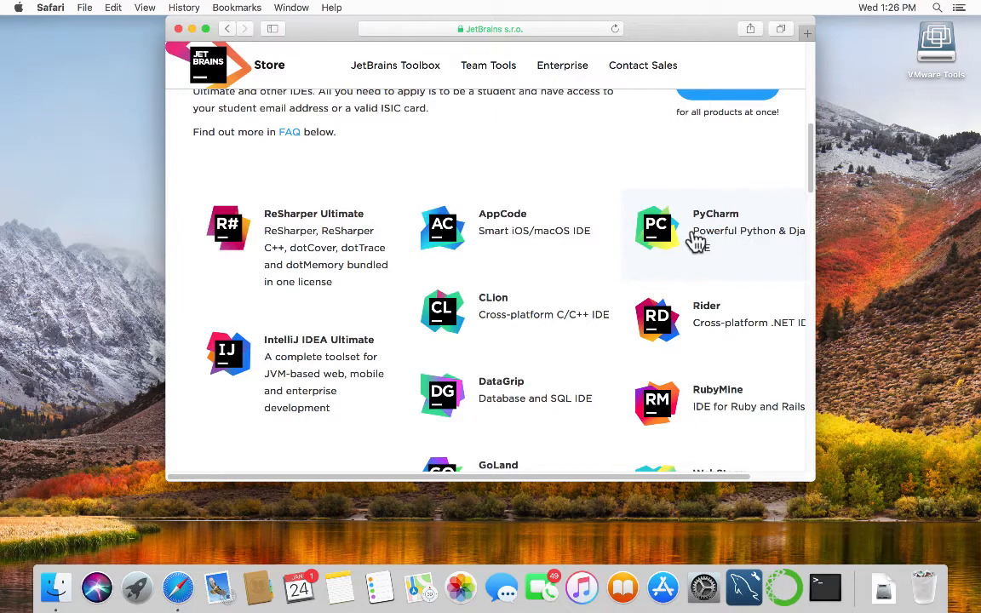
pyautogui.scroll(-3, 697, 240)
pyautogui.scroll(-5, 697, 242)
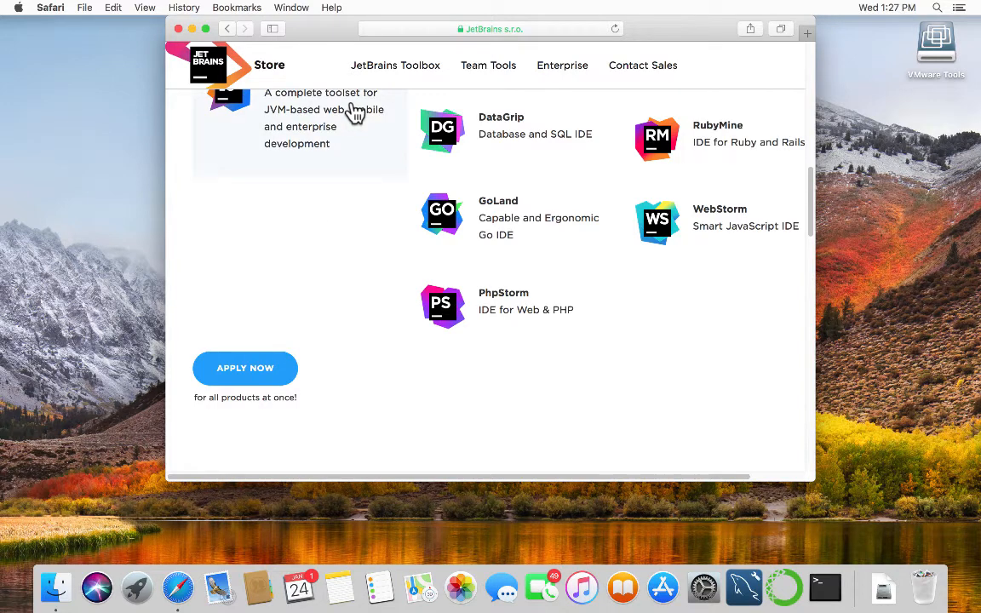
pyautogui.scroll(8, 356, 113)
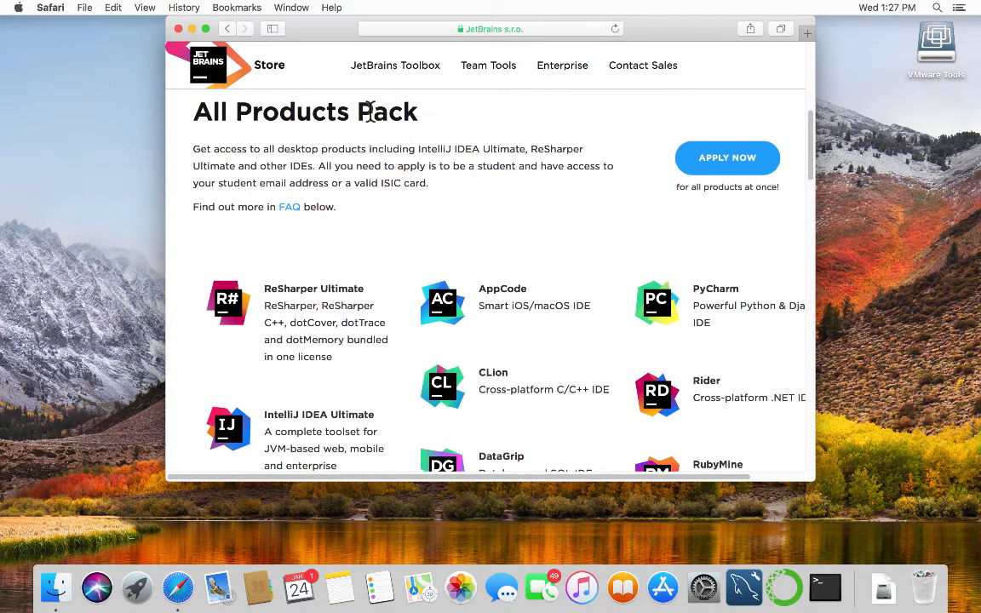
pyautogui.scroll(10, 368, 114)
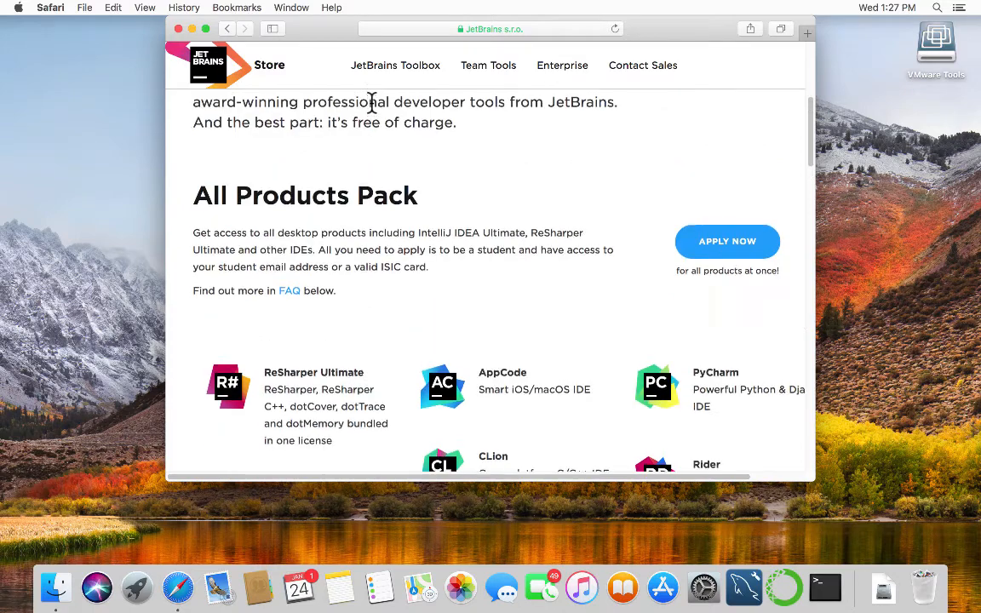
# Go to jetbrains.com.
pyautogui.click(523, 30)
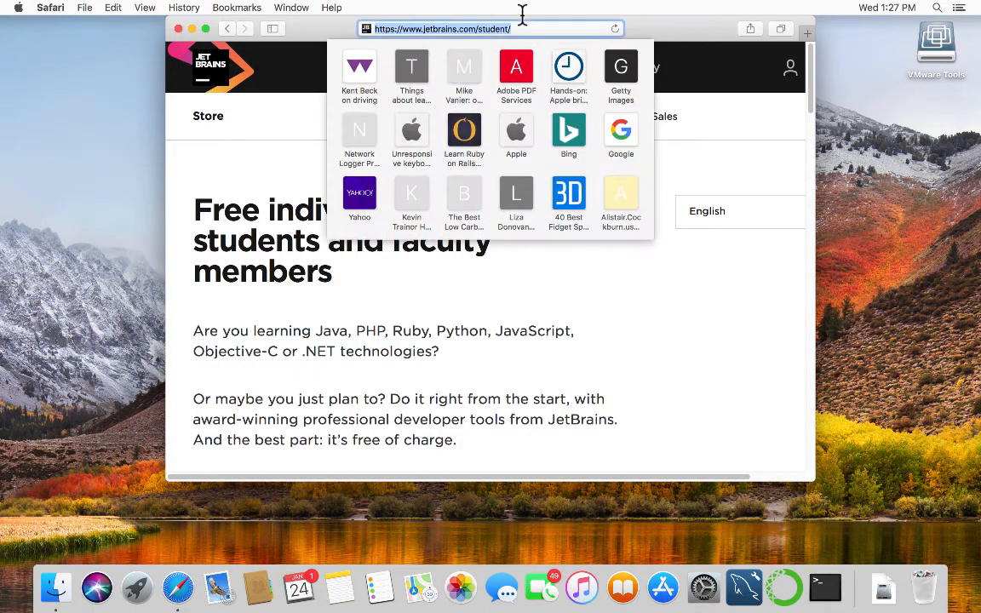
pyautogui.write('jetbra')
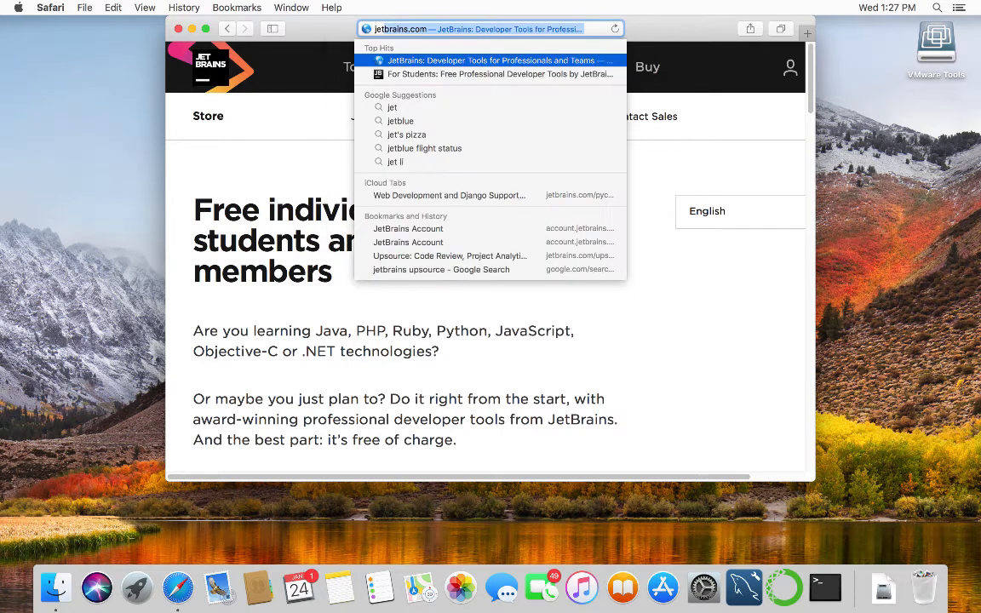
pyautogui.write('i')
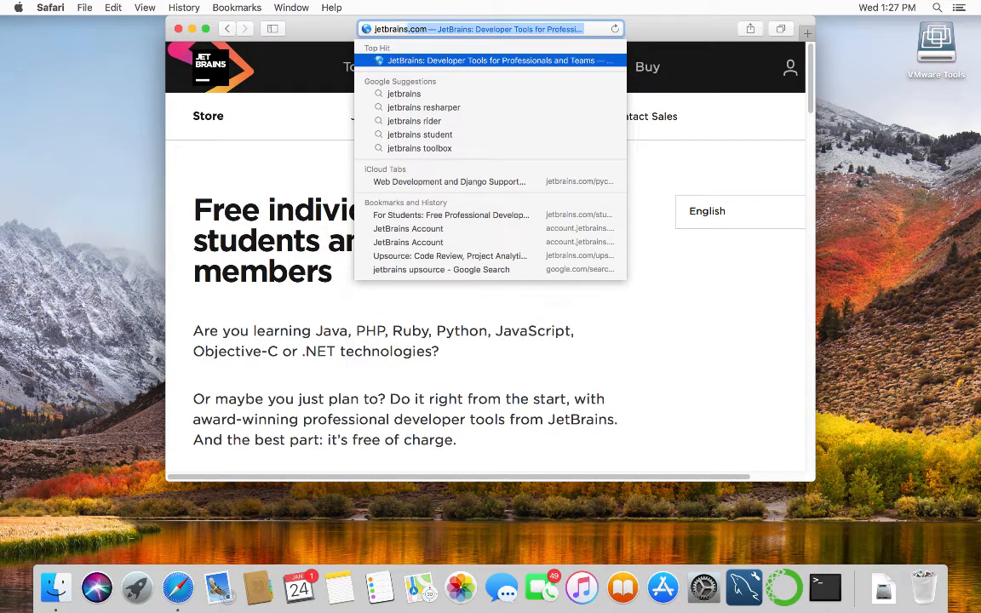
pyautogui.write('ns.com')
pyautogui.press('Return')
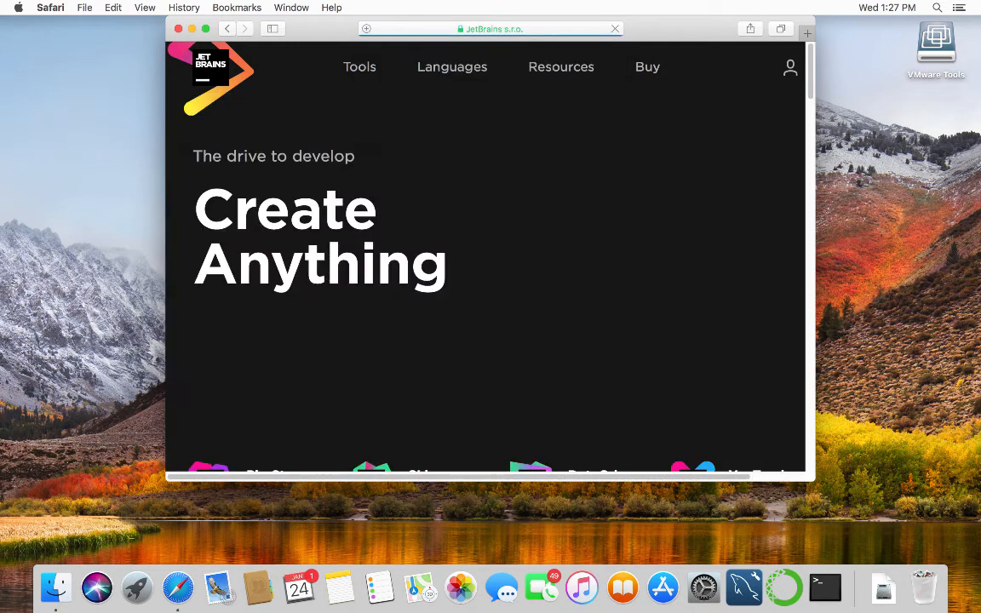
# Sign in to the JetBrains account with the account e-mail and password.
pyautogui.click(777, 61)
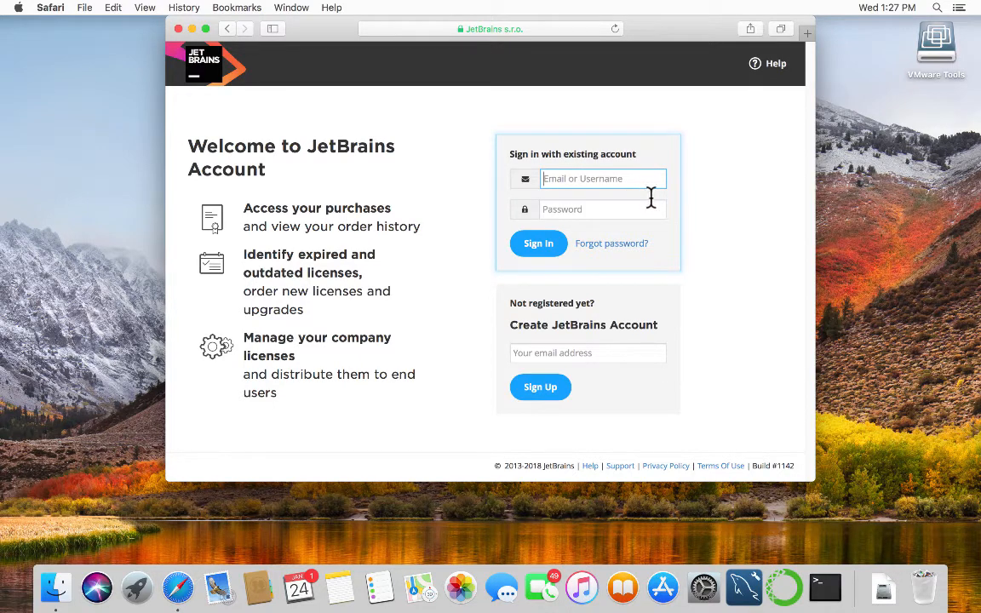
pyautogui.click(616, 203)
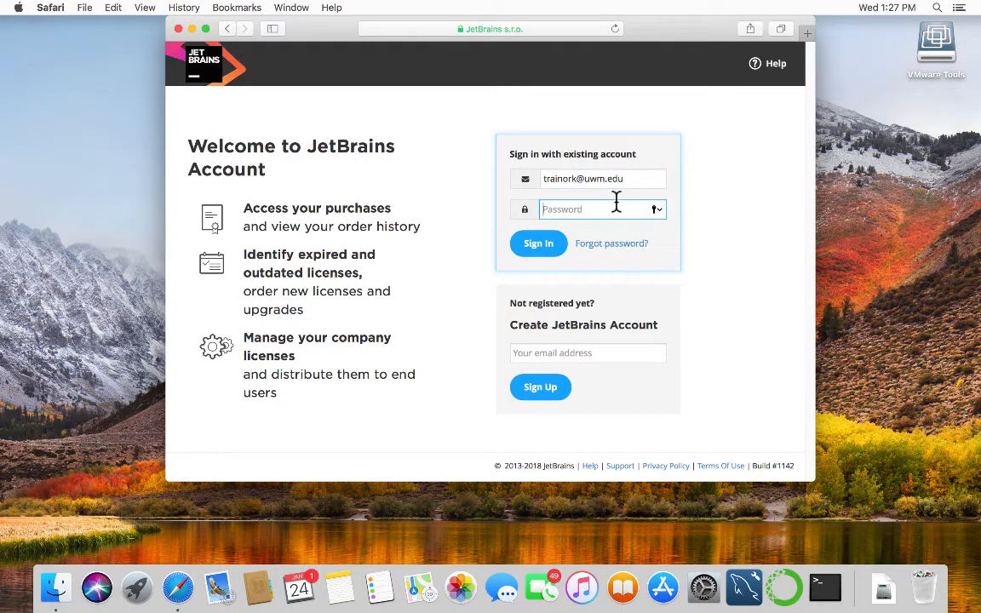
pyautogui.write('**************')
pyautogui.click(537, 244)
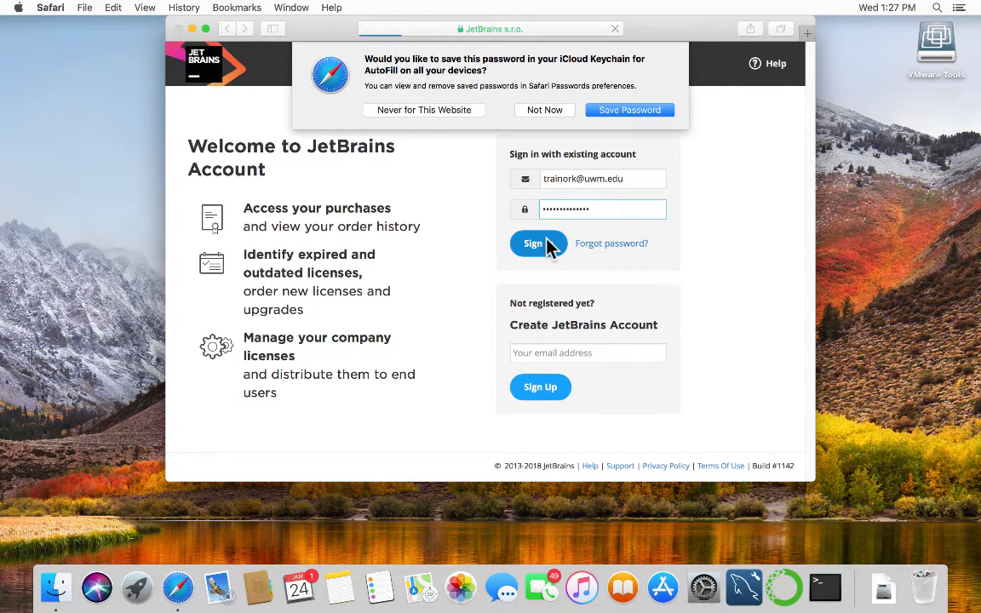
# Decline saving the password and scroll through the Product Pack for Students included products.
pyautogui.click(545, 110)
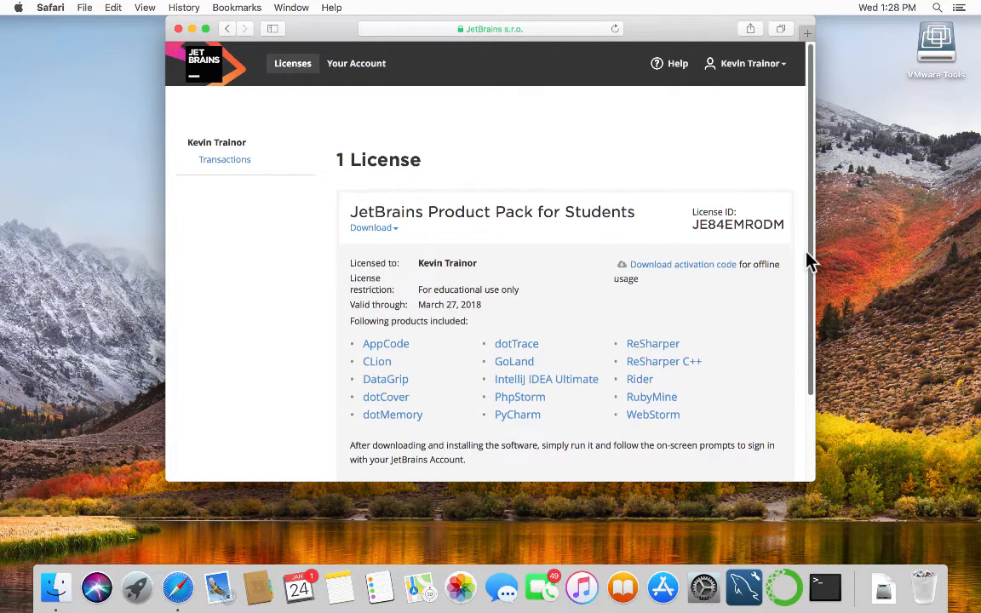
pyautogui.moveTo(808, 271); pyautogui.dragTo(804, 315)
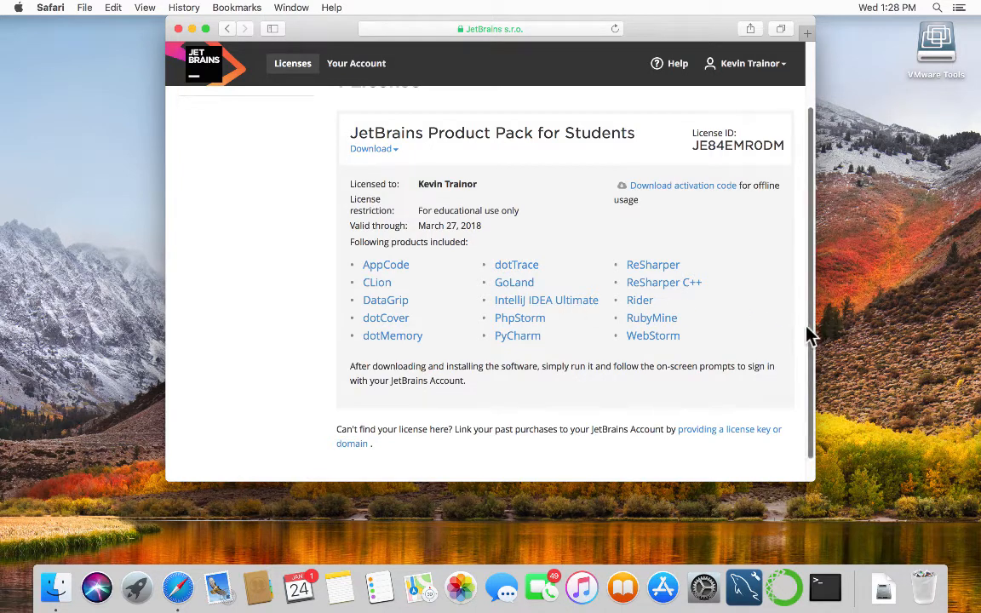
pyautogui.scroll(-2, 805, 341)
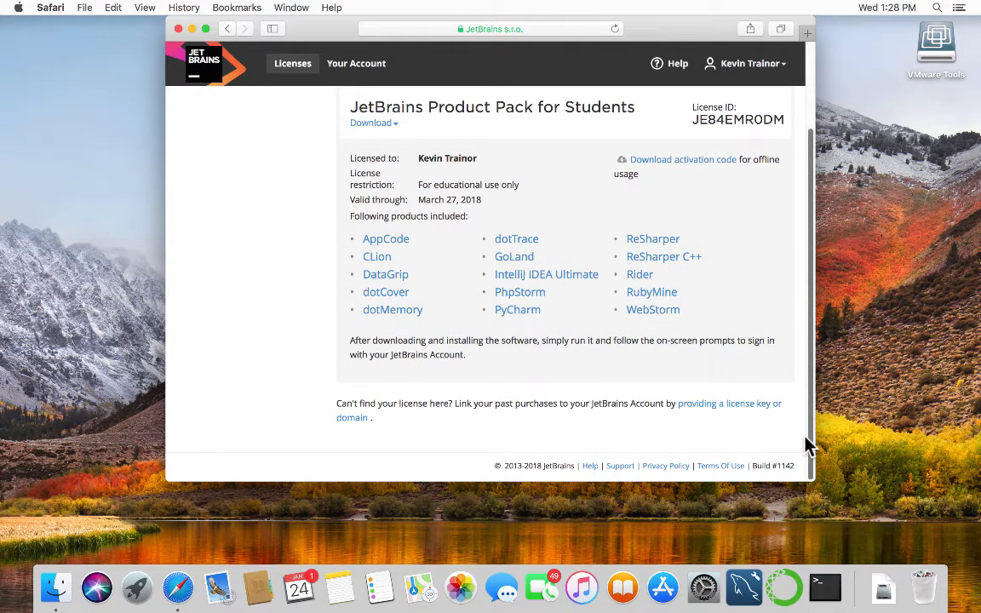
pyautogui.moveTo(805, 437); pyautogui.dragTo(805, 425)
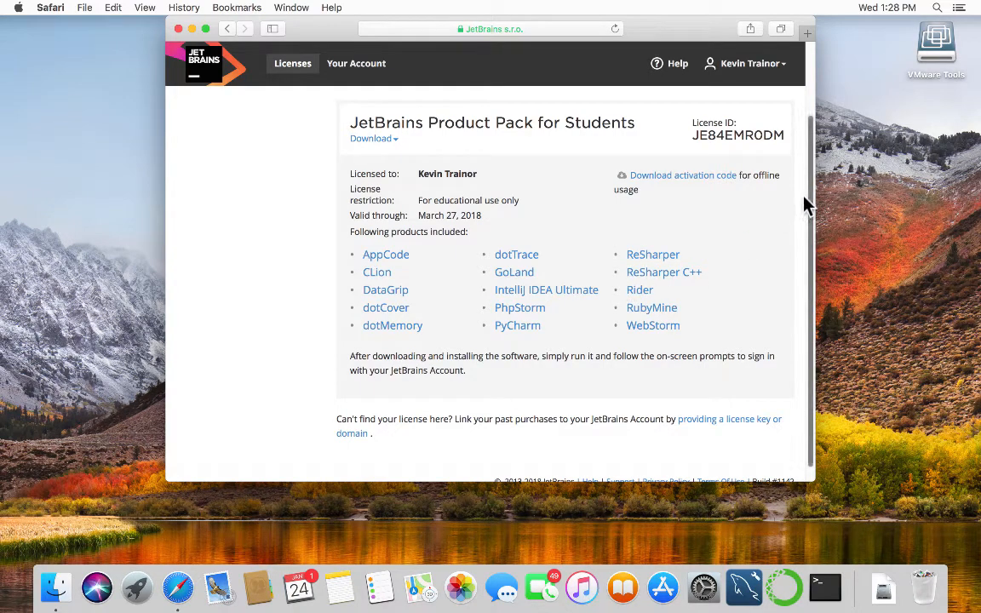
pyautogui.moveTo(805, 203); pyautogui.dragTo(805, 213)
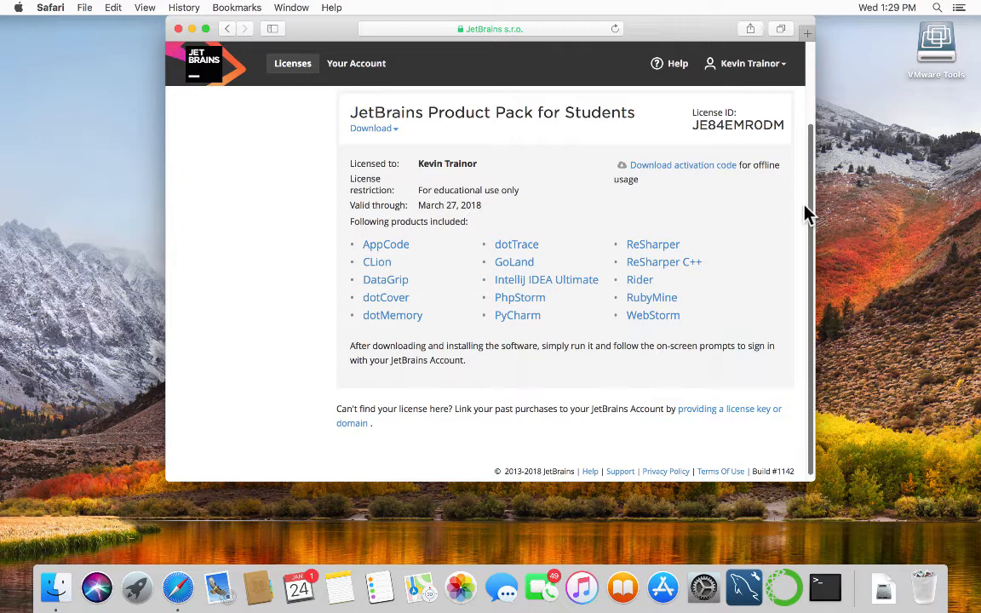
# Open the PyCharm product page from the license's product list and scroll through it.
pyautogui.click(523, 314)
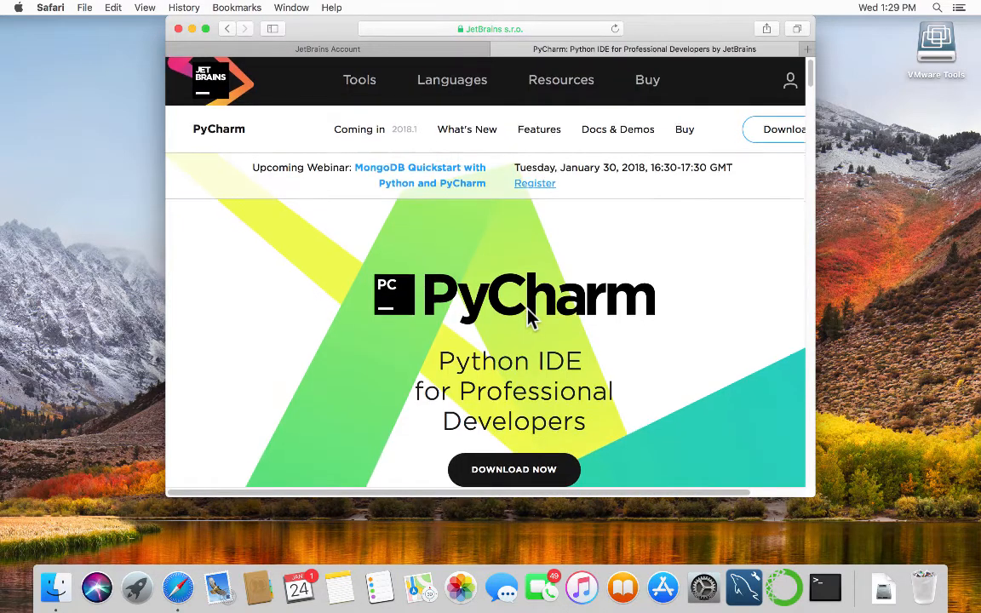
pyautogui.scroll(-3, 528, 316)
pyautogui.scroll(-1, 529, 317)
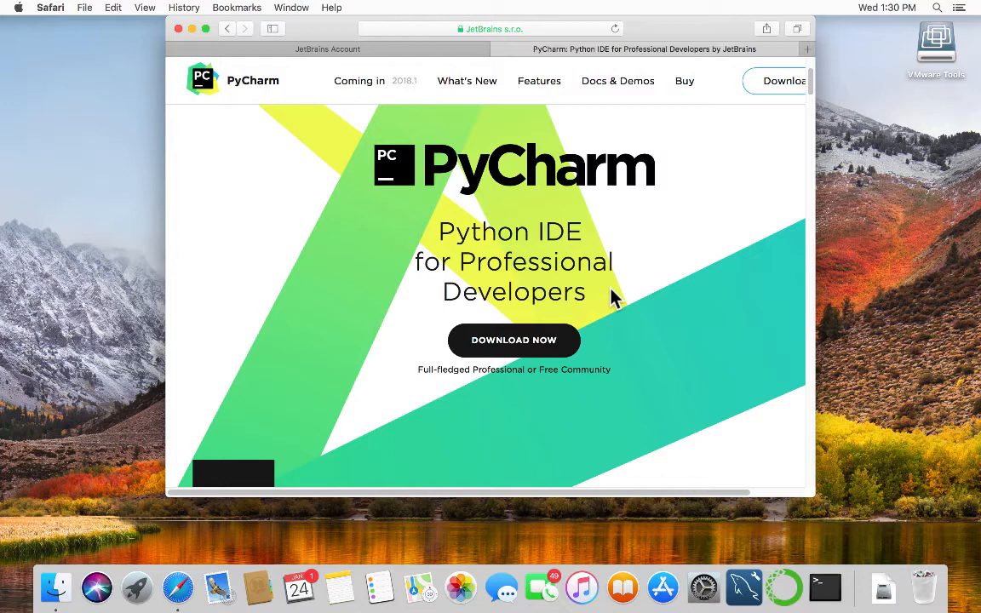
pyautogui.click(494, 339)
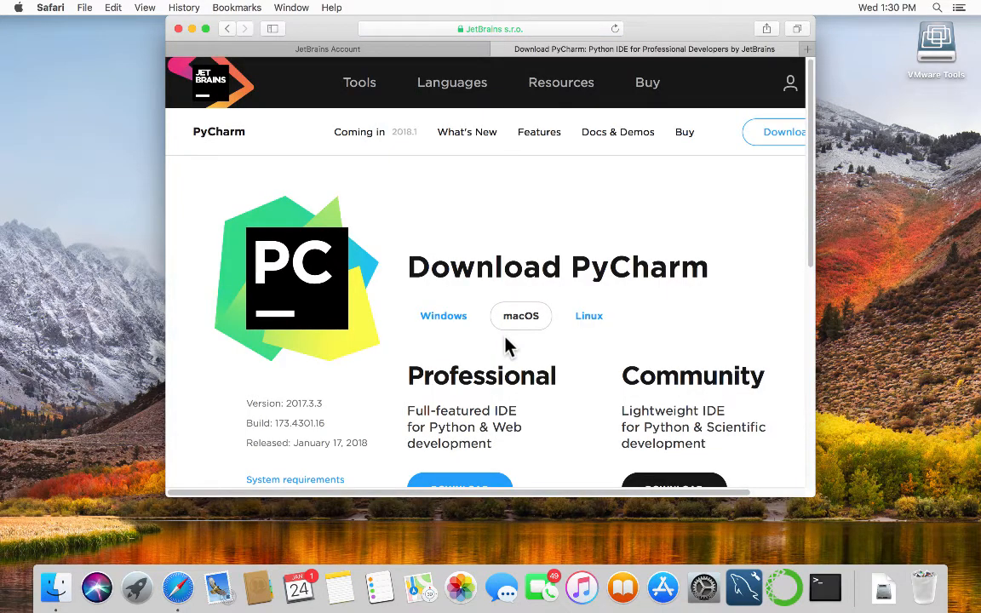
pyautogui.scroll(-2, 518, 361)
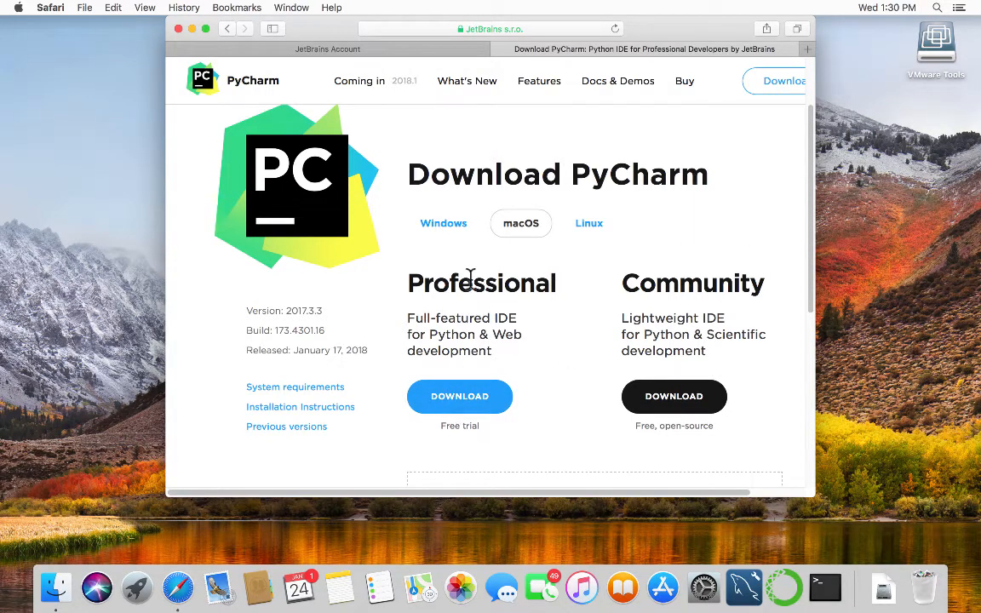
pyautogui.click(463, 395)
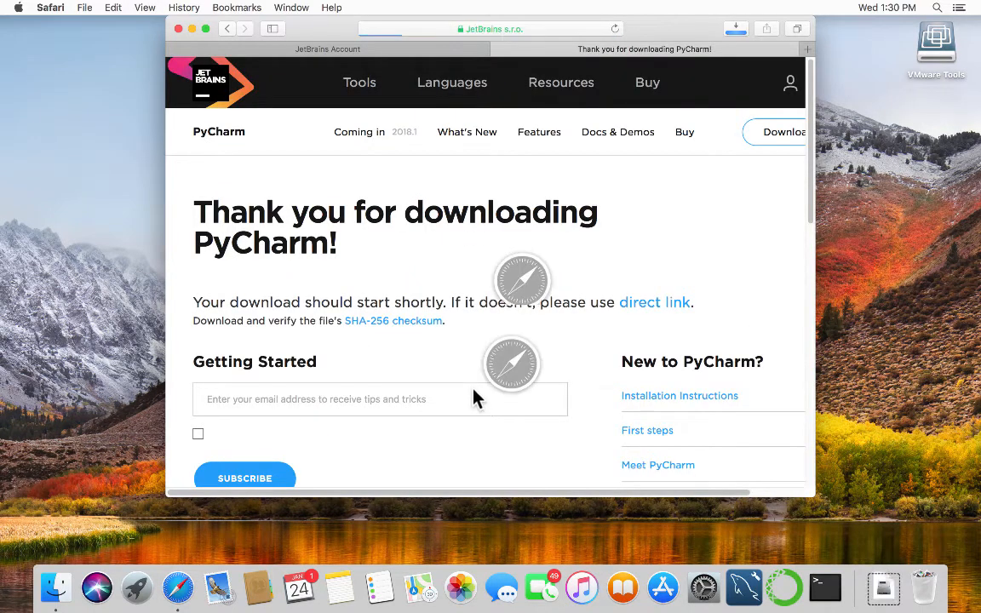
pyautogui.scroll(-5, 473, 382)
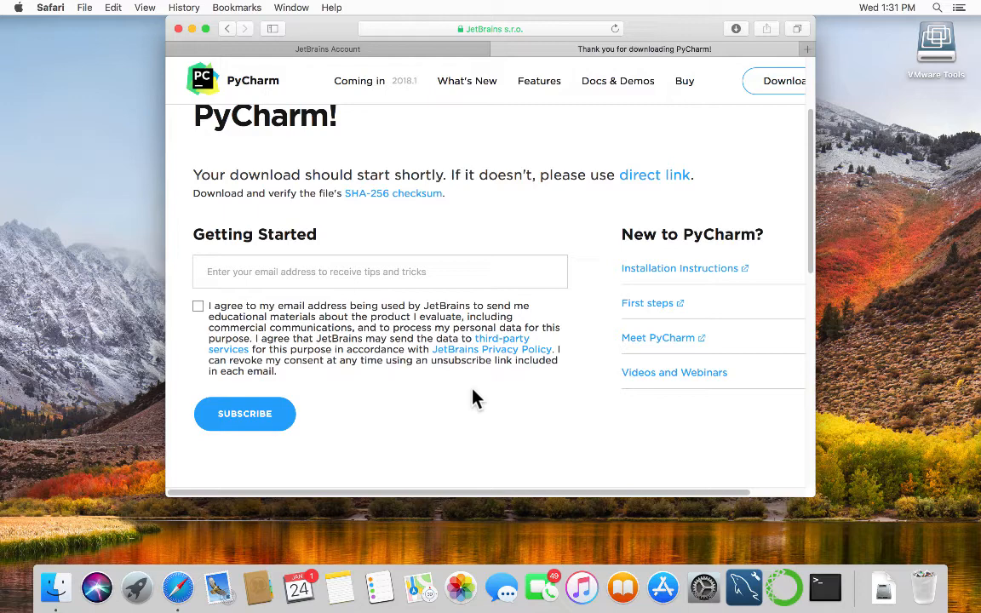
pyautogui.scroll(-1, 475, 399)
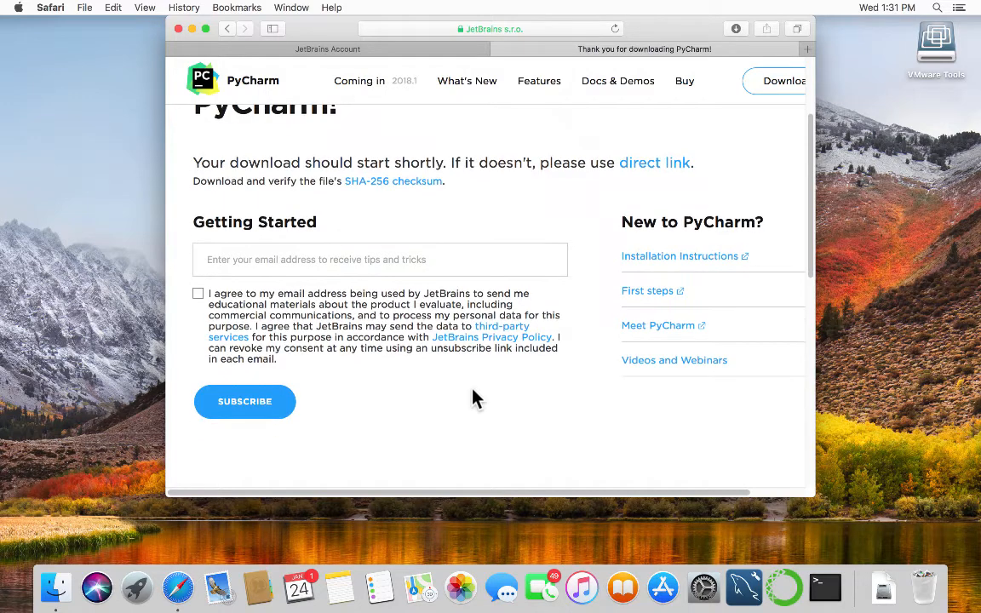
pyautogui.scroll(-4, 475, 398)
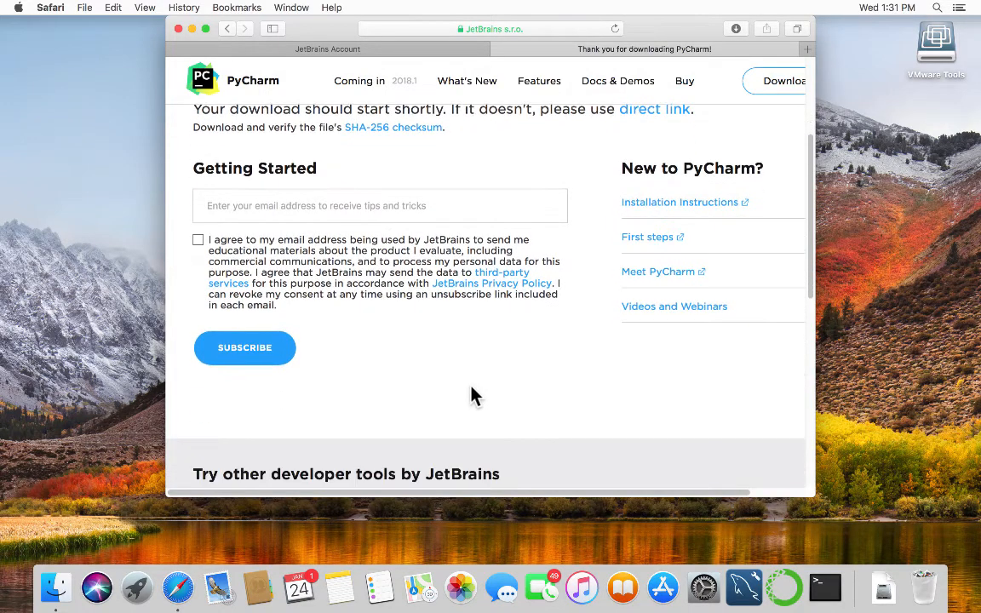
pyautogui.scroll(-2, 471, 395)
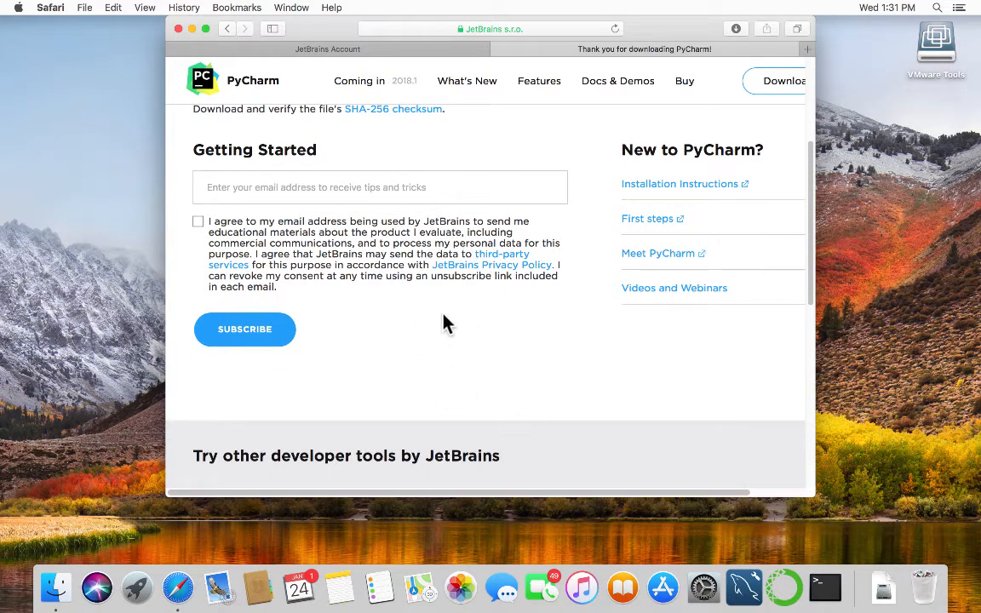
pyautogui.scroll(-2, 452, 337)
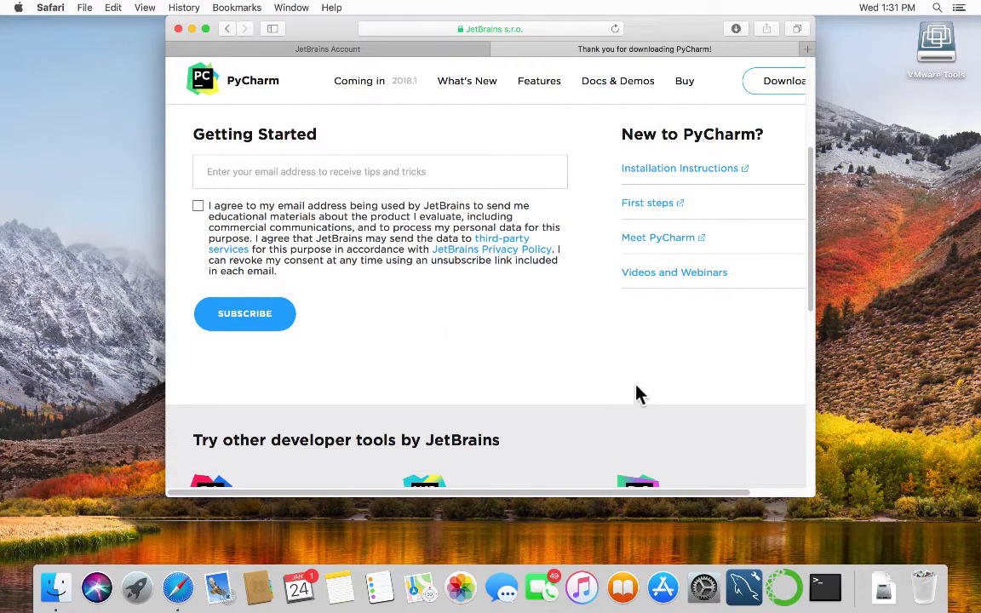
pyautogui.scroll(-5, 637, 395)
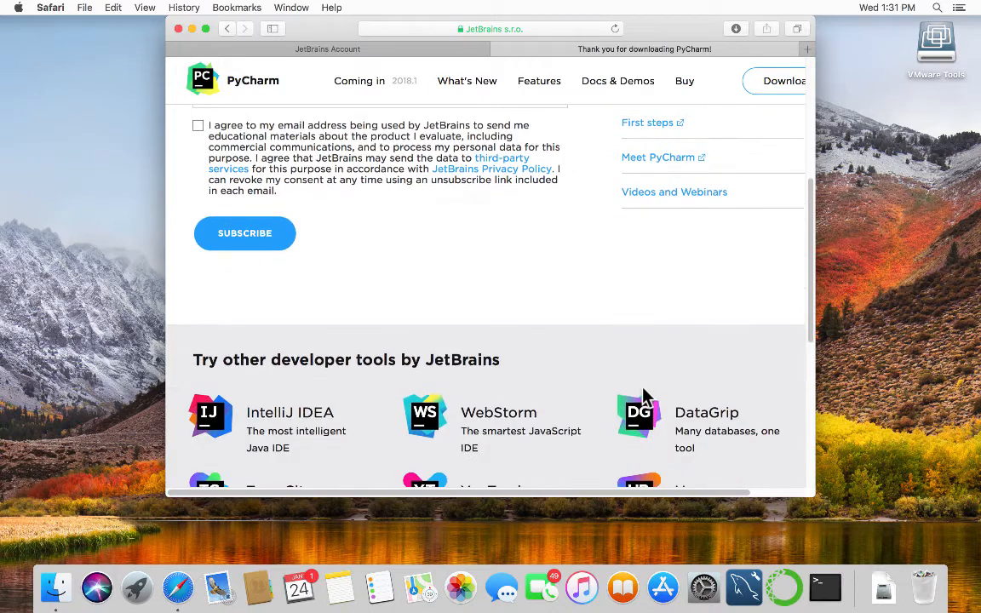
# Open pycharm-professional-2017.3.3.dmg from the Dock's Downloads stack.
pyautogui.click(883, 590)
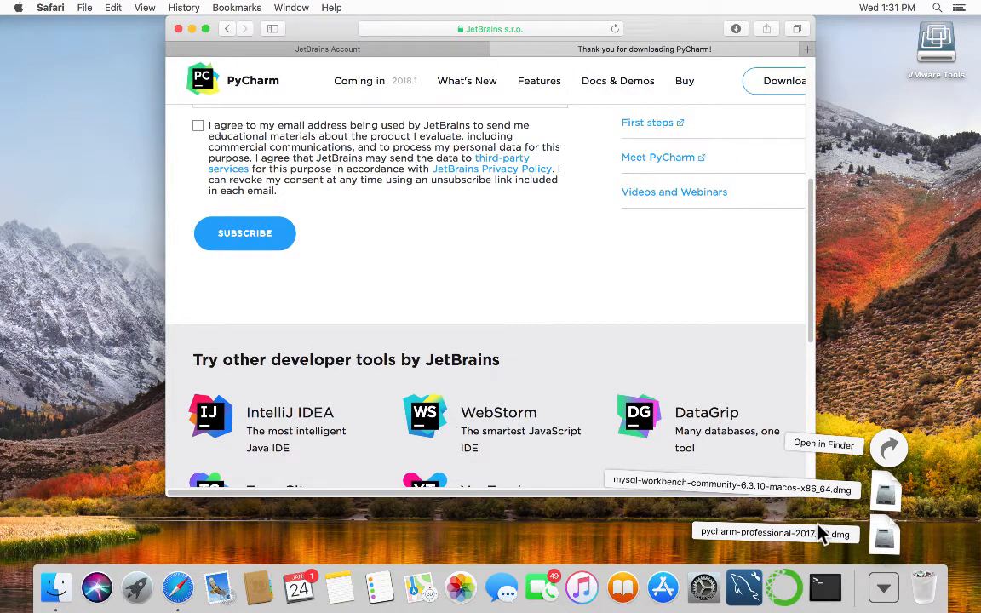
pyautogui.click(884, 541)
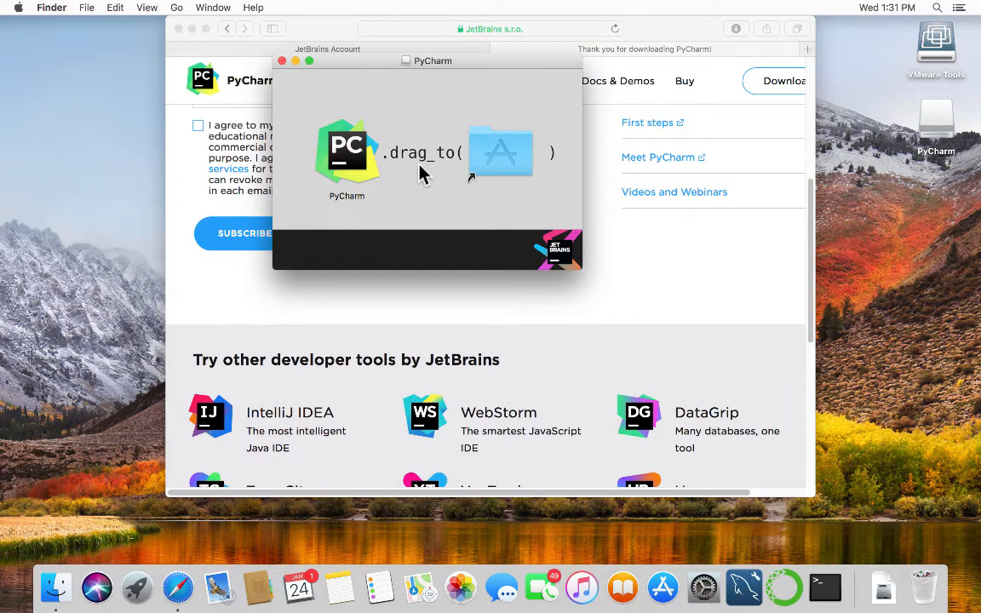
# Copy PyCharm into Applications, close the Safari window, and launch PyCharm from Applications.
pyautogui.click(345, 149)
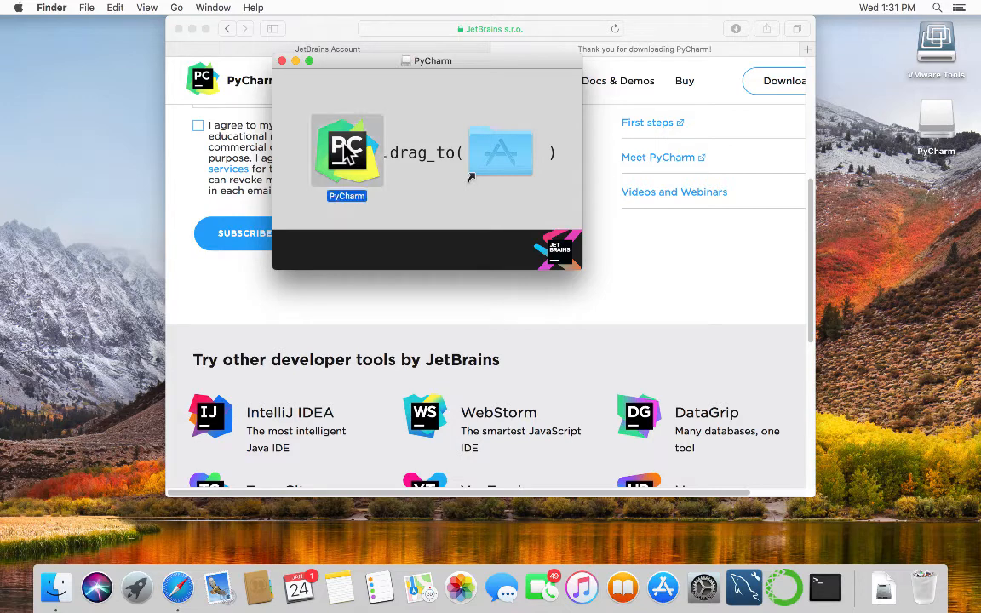
pyautogui.moveTo(345, 154); pyautogui.dragTo(767, 162)
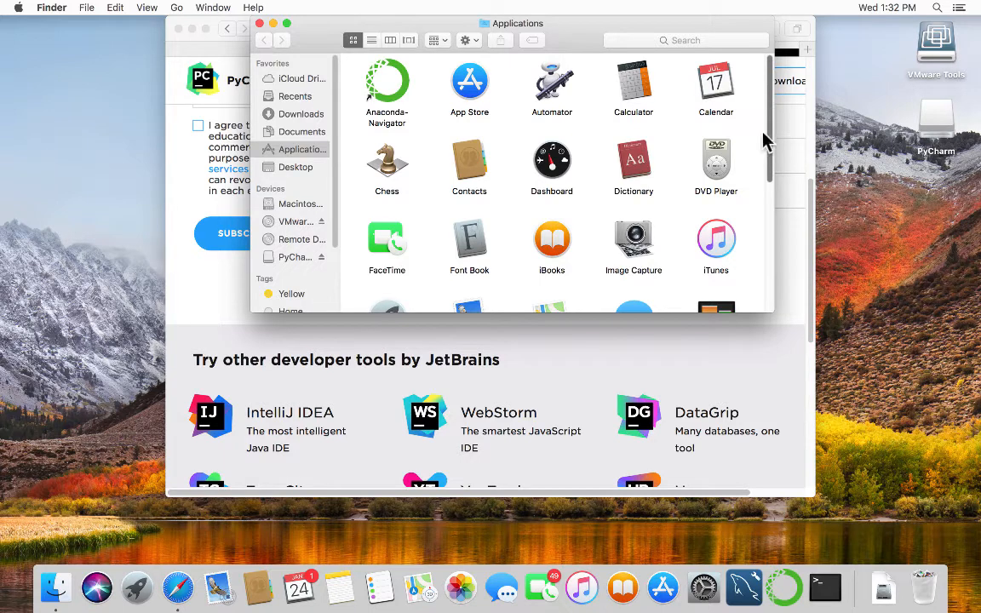
pyautogui.moveTo(765, 143); pyautogui.dragTo(769, 268)
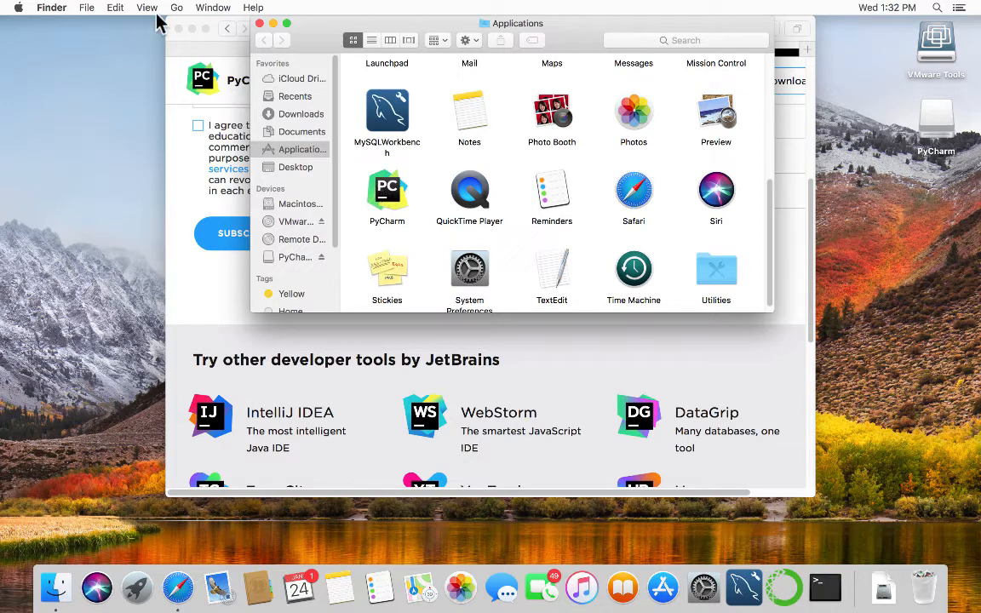
pyautogui.click(178, 29)
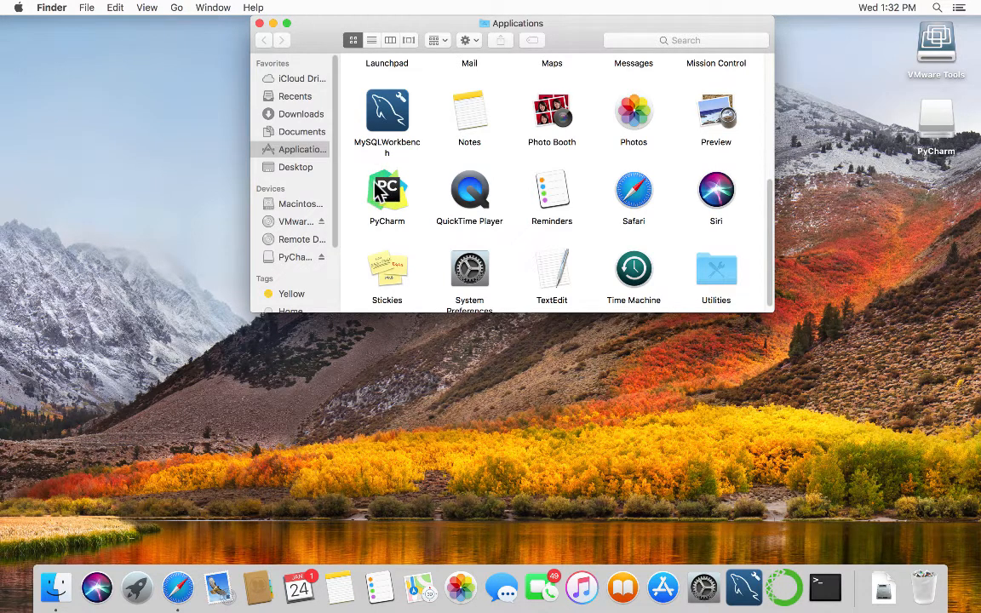
pyautogui.doubleClick(380, 195)
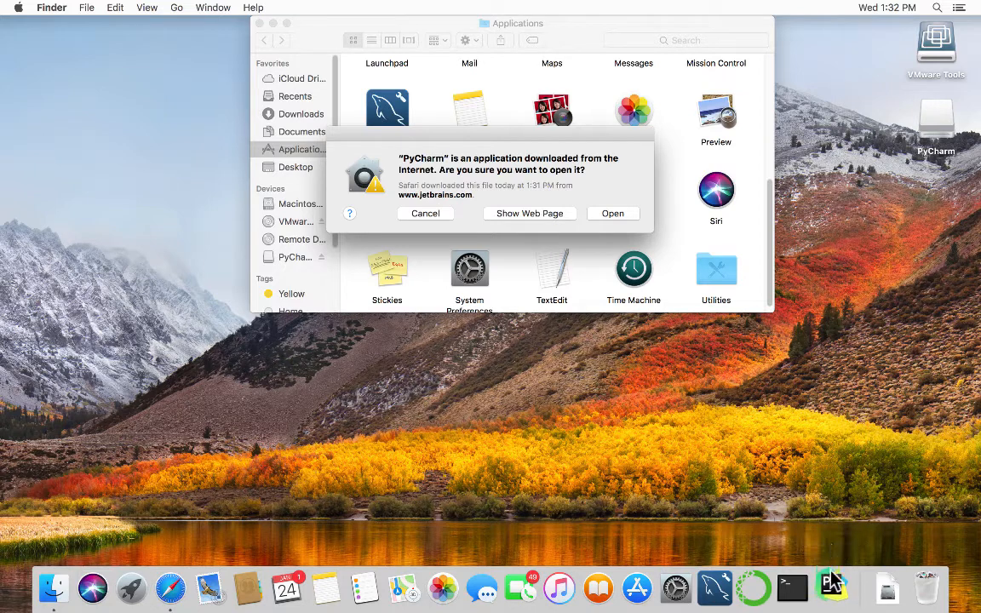
# Keep PyCharm in the Dock, approve opening the downloaded app, and close the Applications window.
pyautogui.rightClick(829, 582)
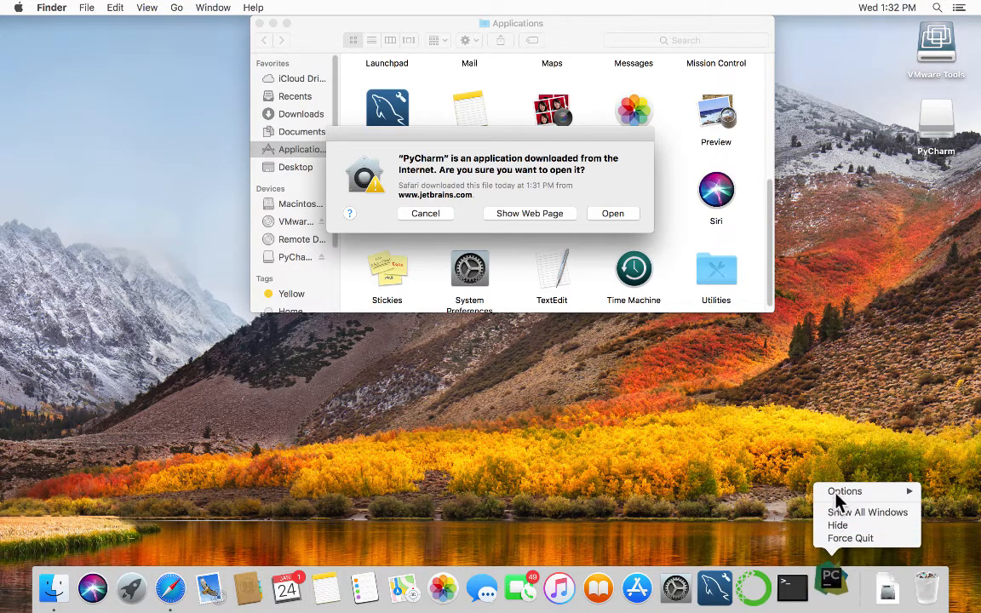
pyautogui.moveTo(842, 494)
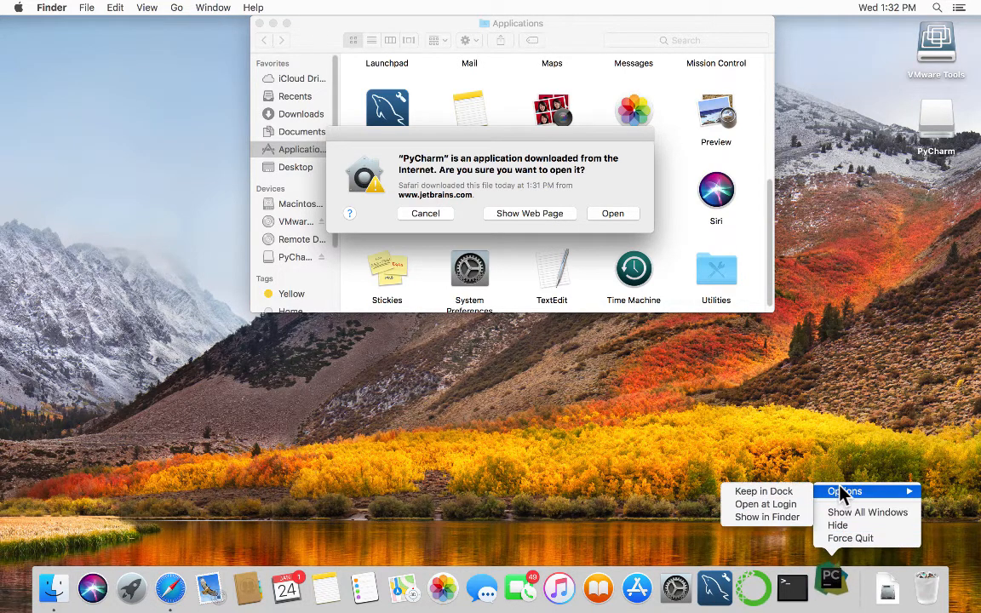
pyautogui.click(795, 494)
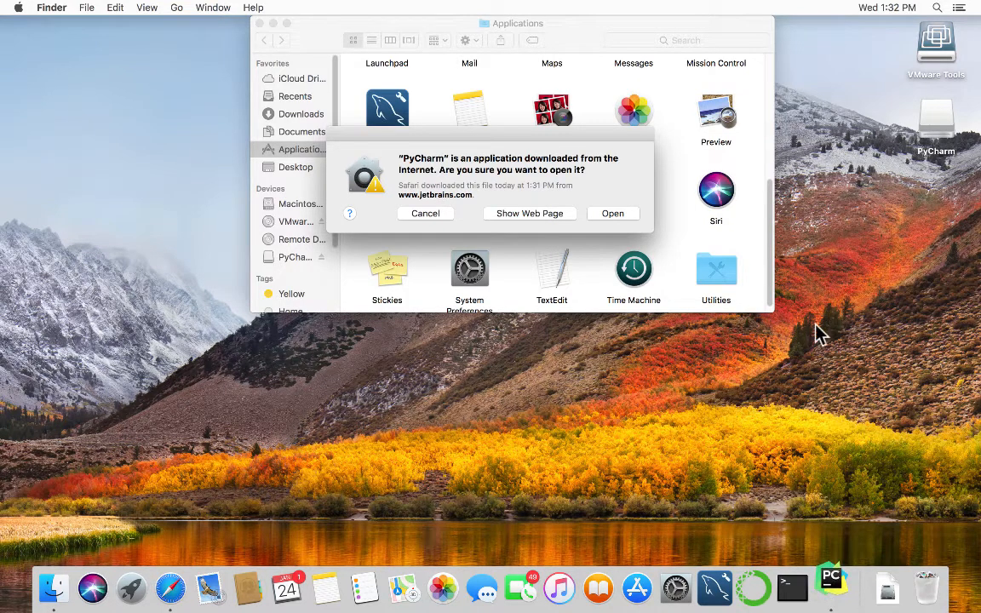
pyautogui.click(619, 214)
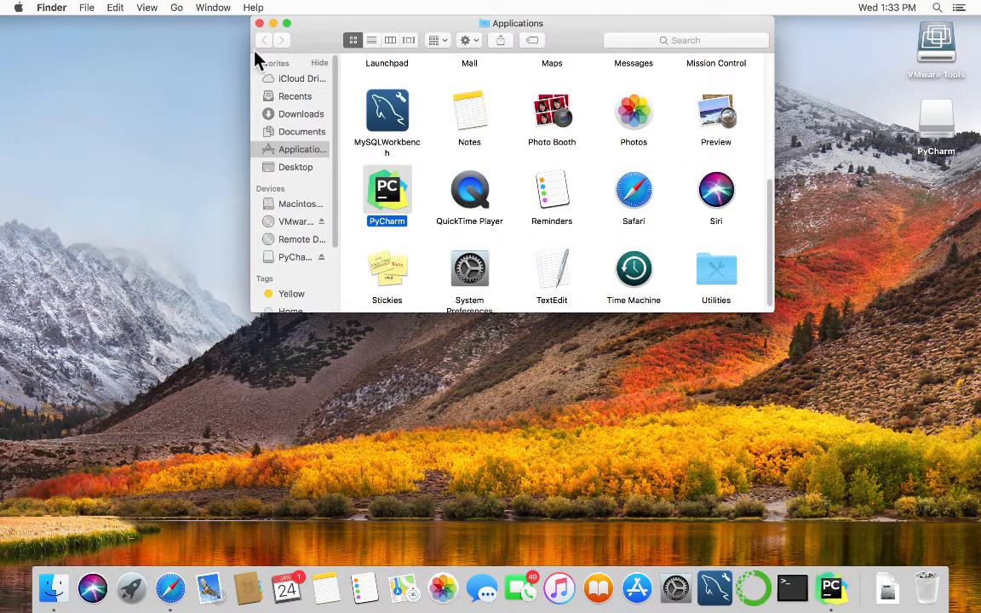
pyautogui.click(257, 23)
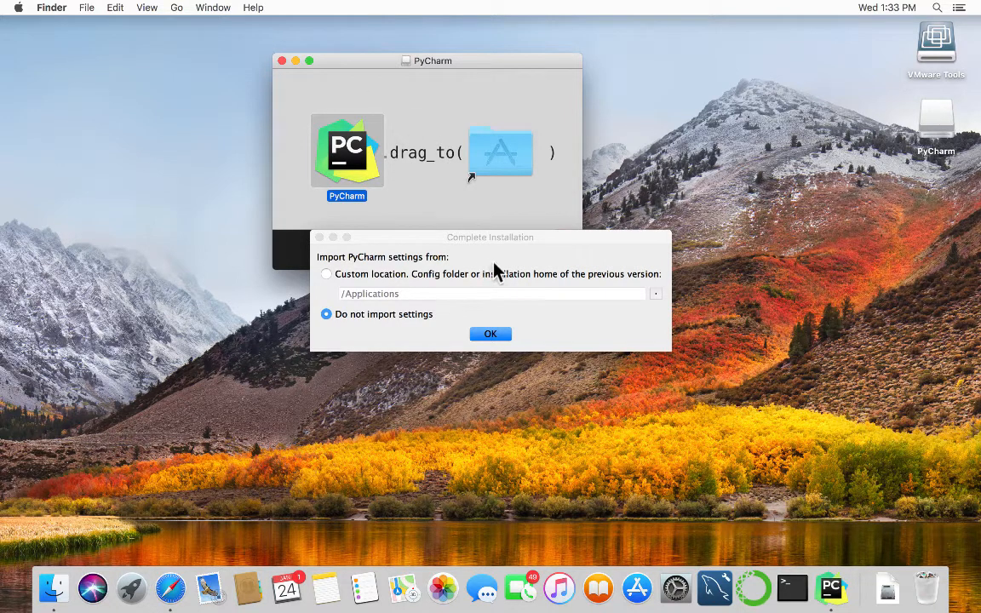
# Continue with 'Do not import settings' and accept the JetBrains Privacy Policy.
pyautogui.click(491, 335)
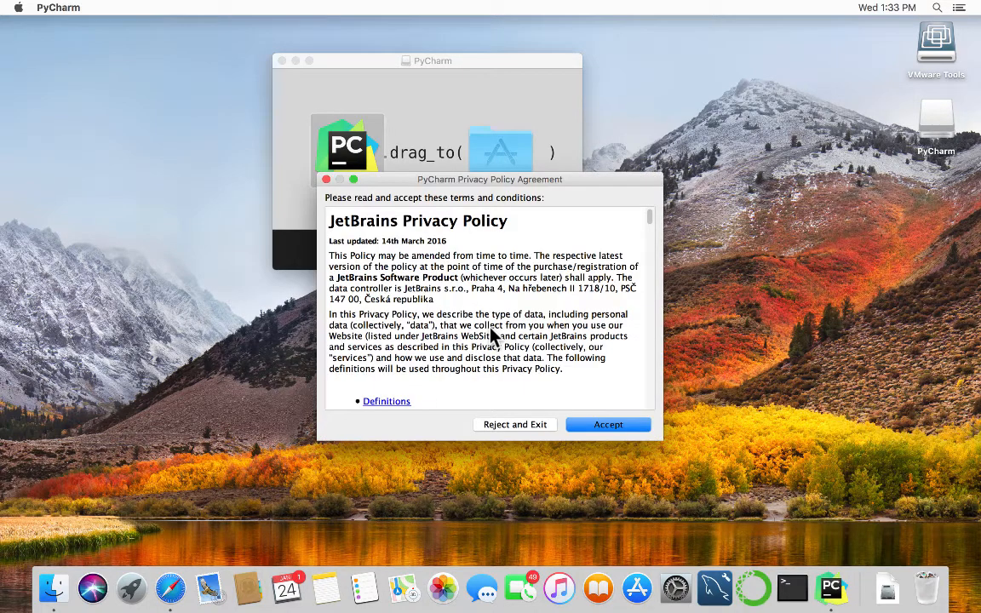
pyautogui.click(597, 422)
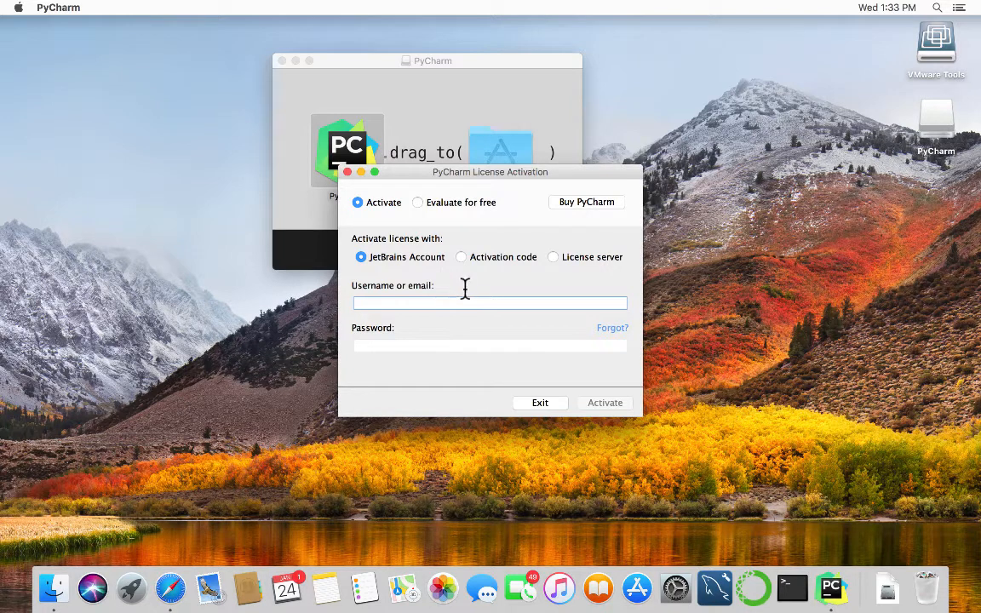
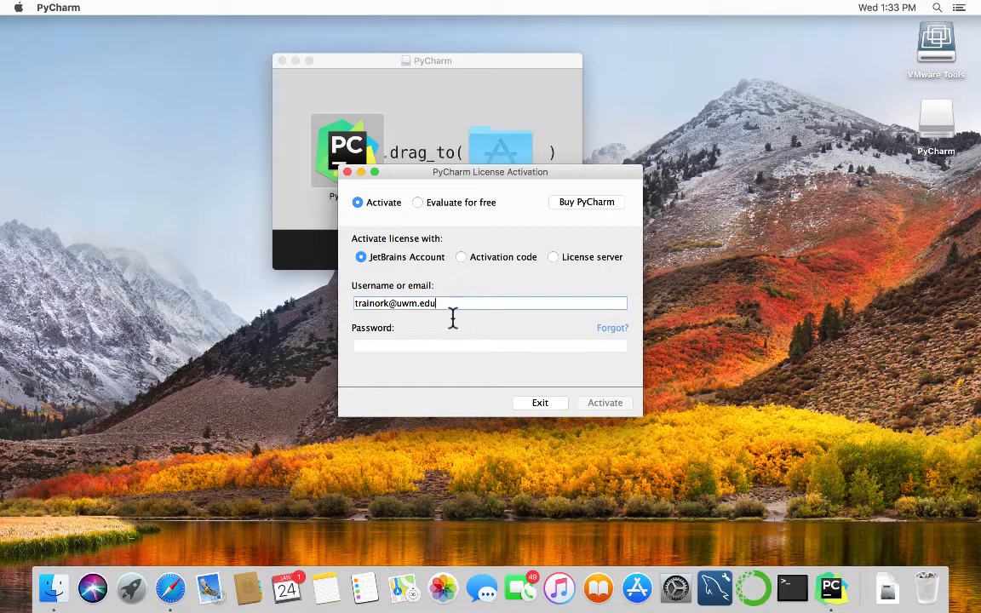
# Enter the JetBrains account e-mail and password and activate the license.
pyautogui.press('Tab')
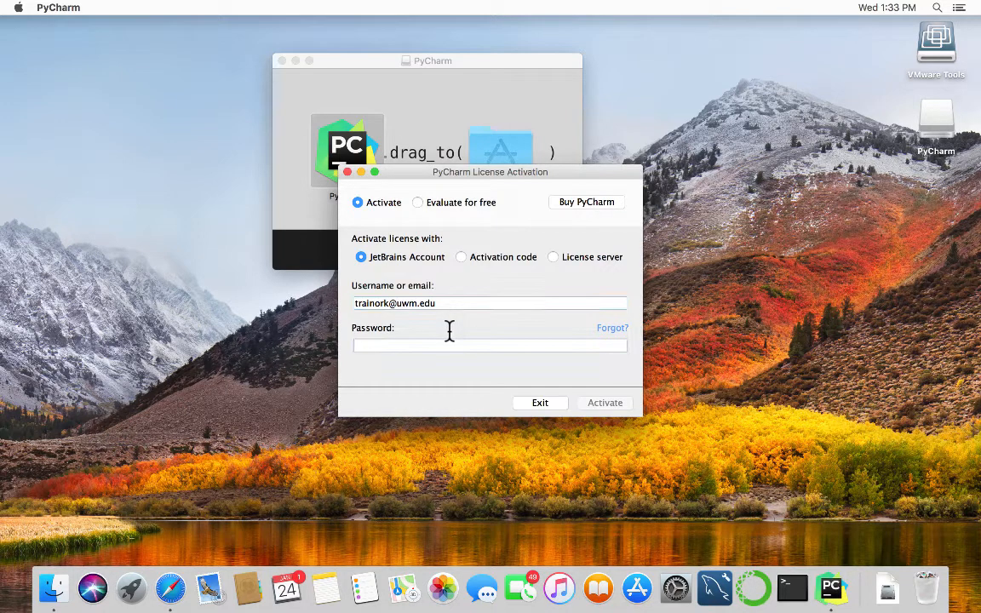
pyautogui.write('••')
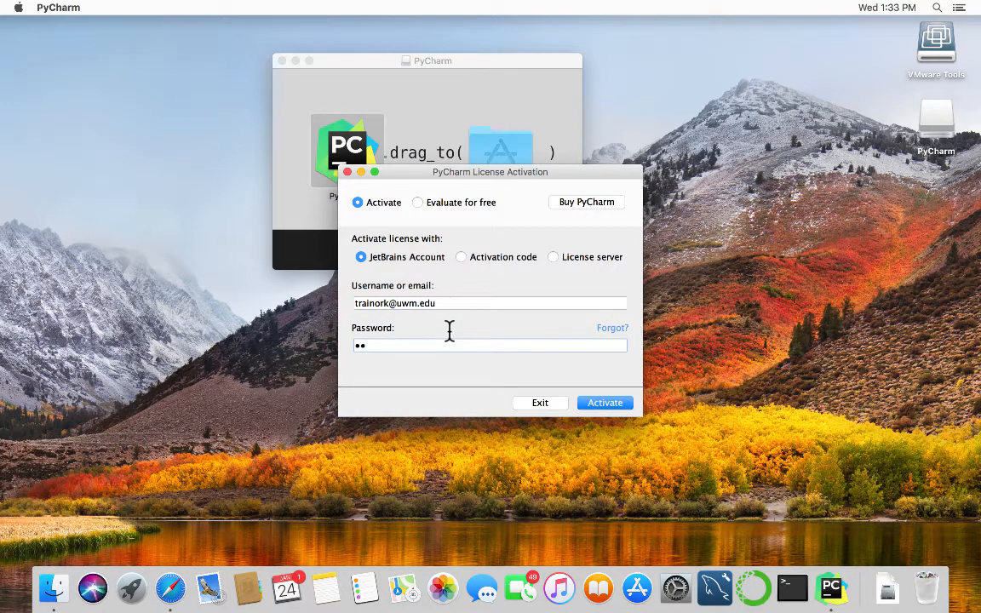
pyautogui.write('••••••••••••')
pyautogui.click(612, 405)
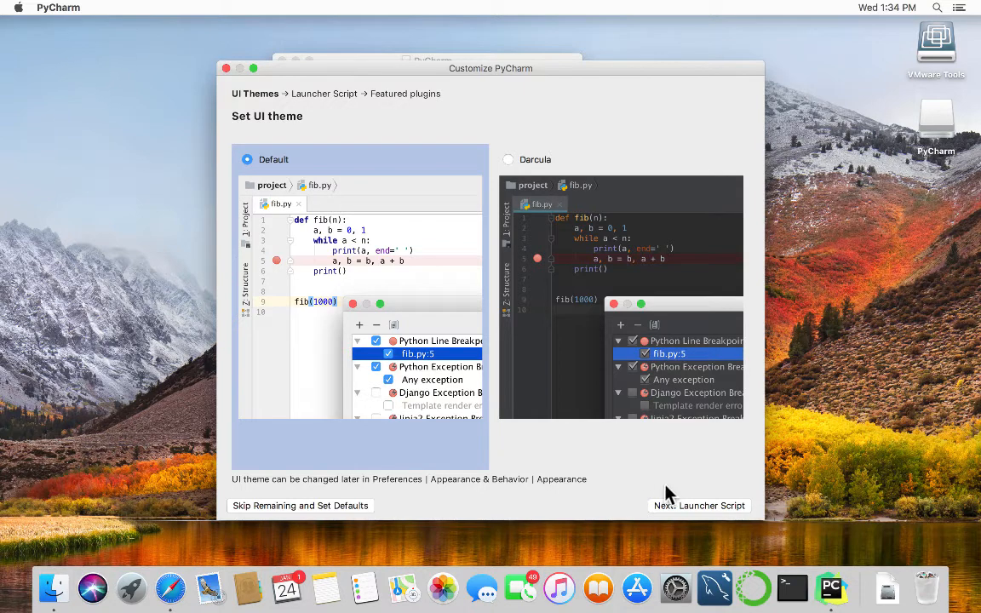
# Keep the Default theme, skip the launcher script and featured plugins, and start using PyCharm.
pyautogui.click(673, 506)
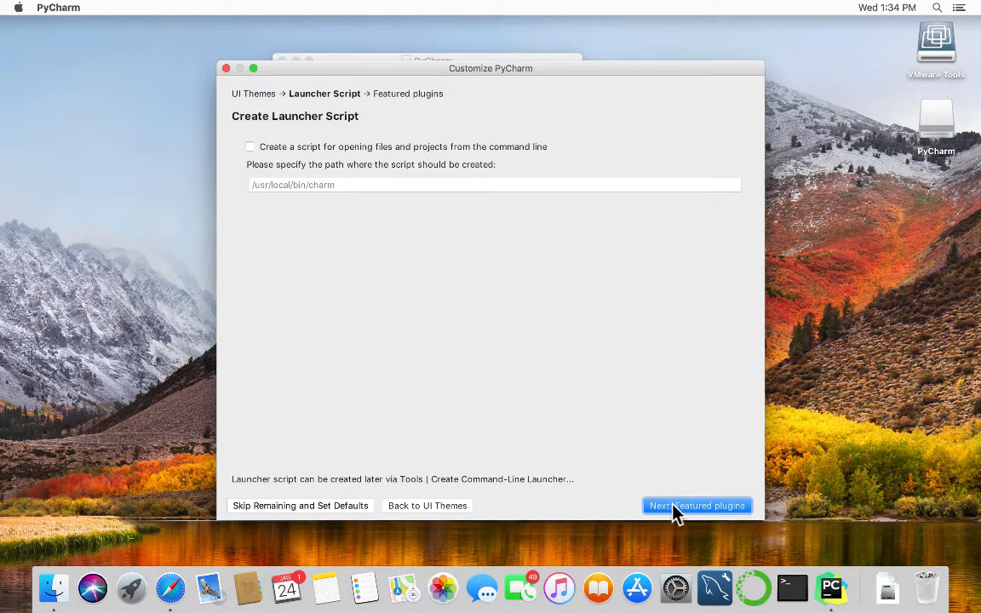
pyautogui.click(672, 506)
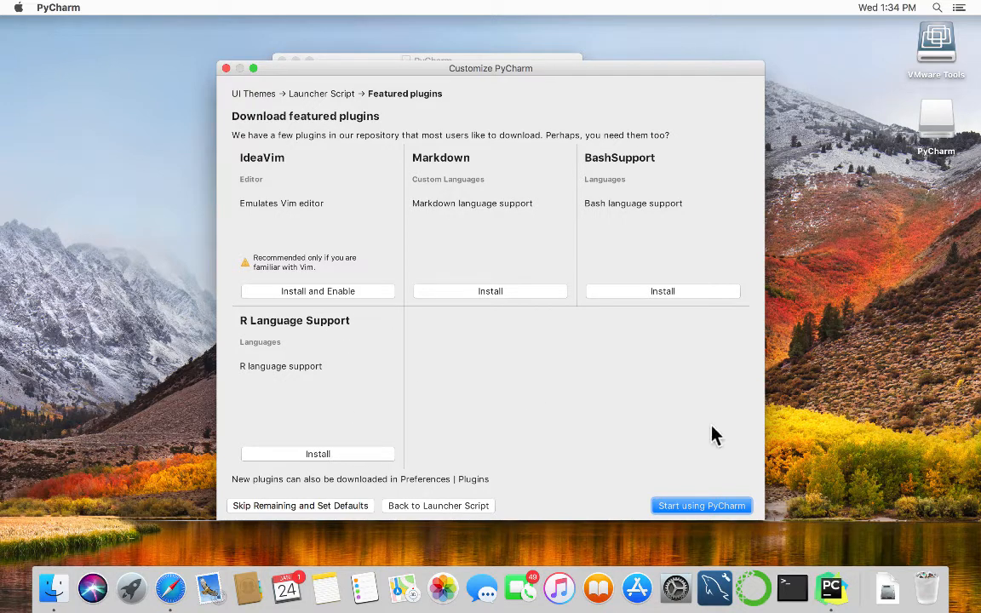
pyautogui.click(722, 506)
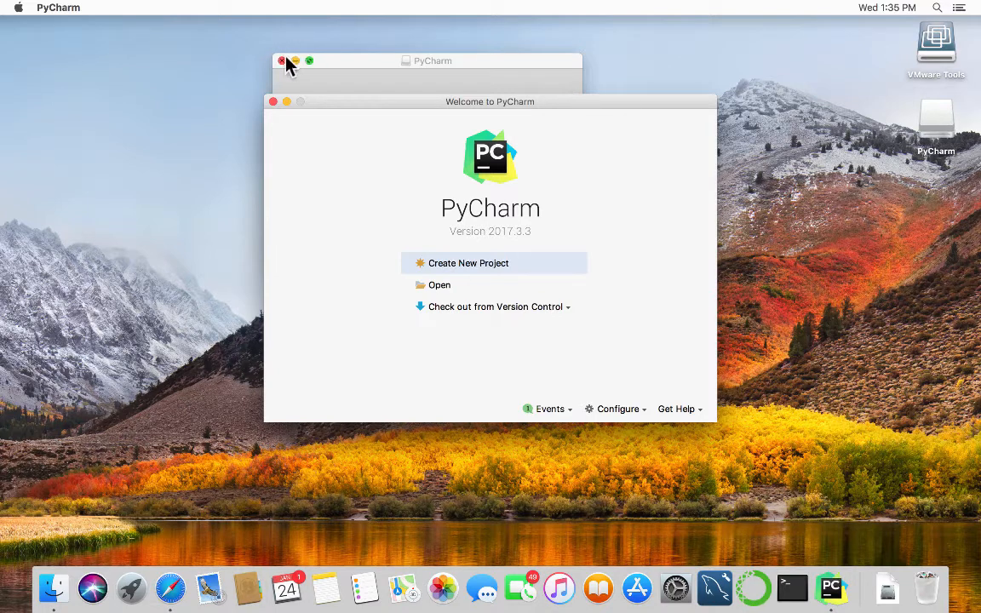
# Bring the leftover PyCharm installer disk-image window forward and close it.
pyautogui.click(351, 64)
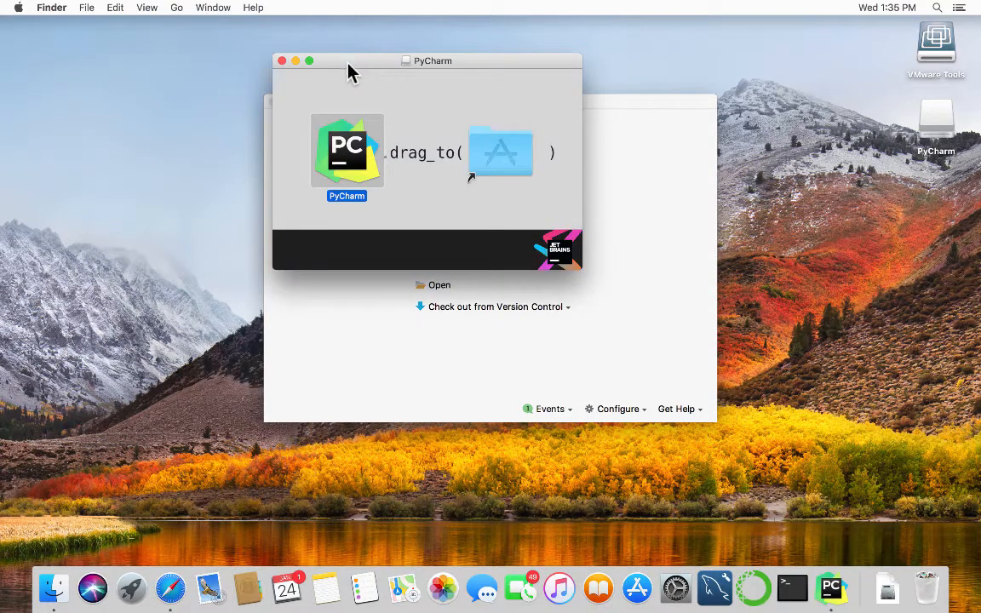
pyautogui.click(281, 61)
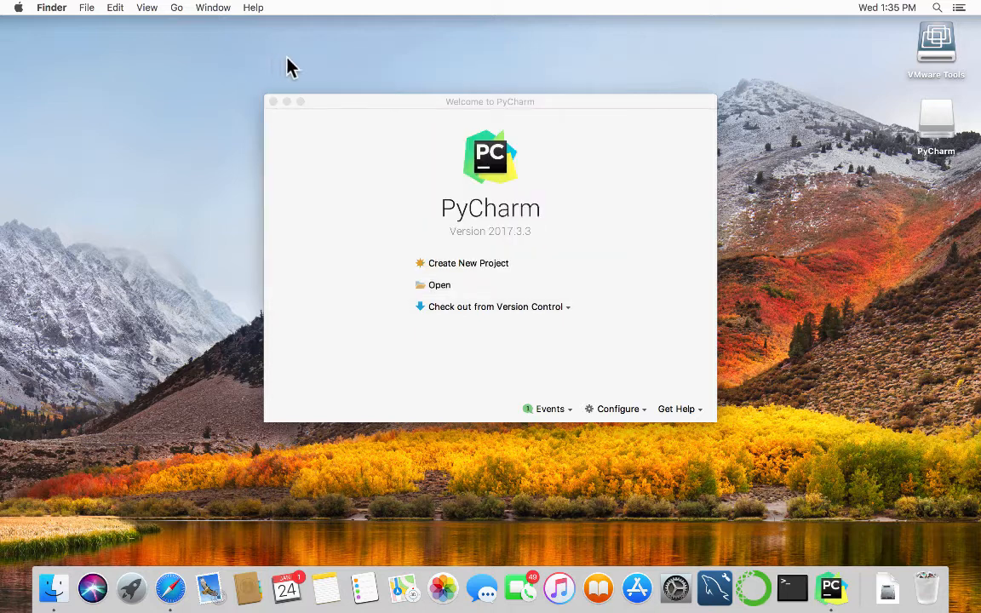
# Create a new project, replacing 'untitled' in the location with 'first_python_project'.
pyautogui.click(477, 265)
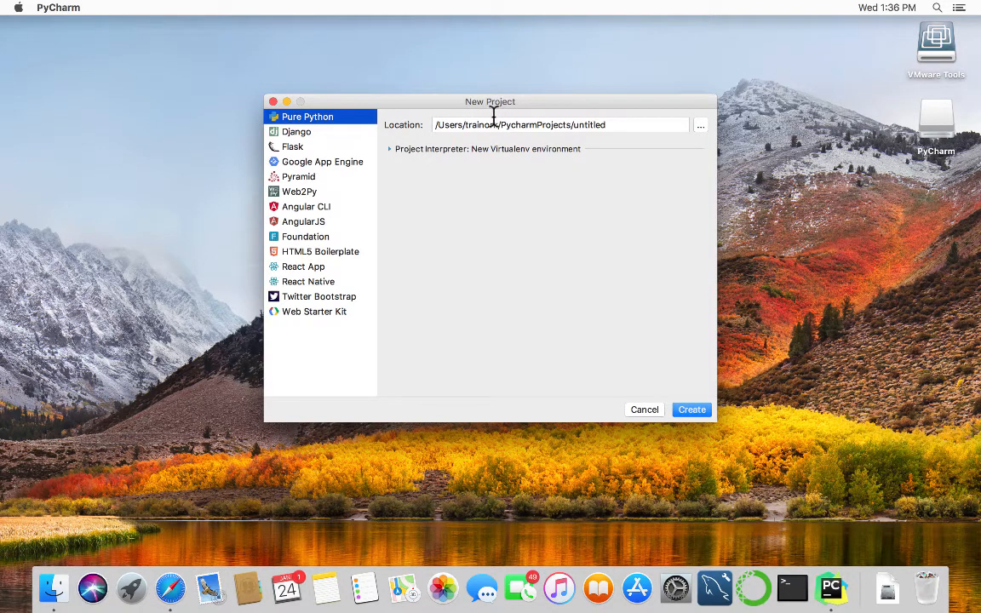
pyautogui.click(606, 120)
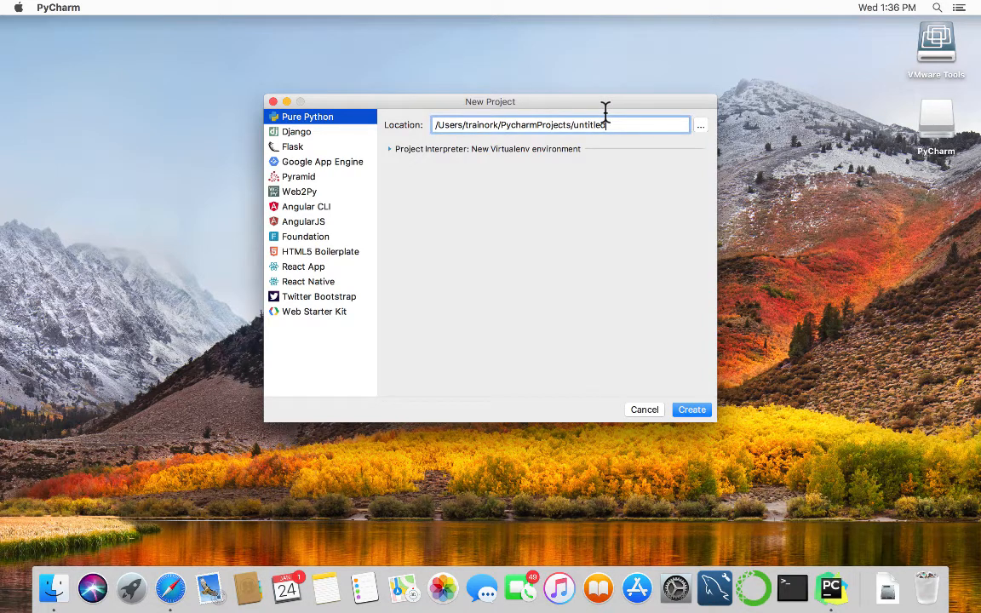
pyautogui.press('BackSpace')
pyautogui.press('BackSpace')
pyautogui.press('BackSpace')
pyautogui.press('BackSpace')
pyautogui.press('BackSpace')
pyautogui.press('BackSpace')
pyautogui.press('BackSpace')
pyautogui.press('BackSpace')
pyautogui.write('first_python_project')
# Expand the Project Interpreter options and leave Virtualenv as the new environment type.
pyautogui.click(379, 146)
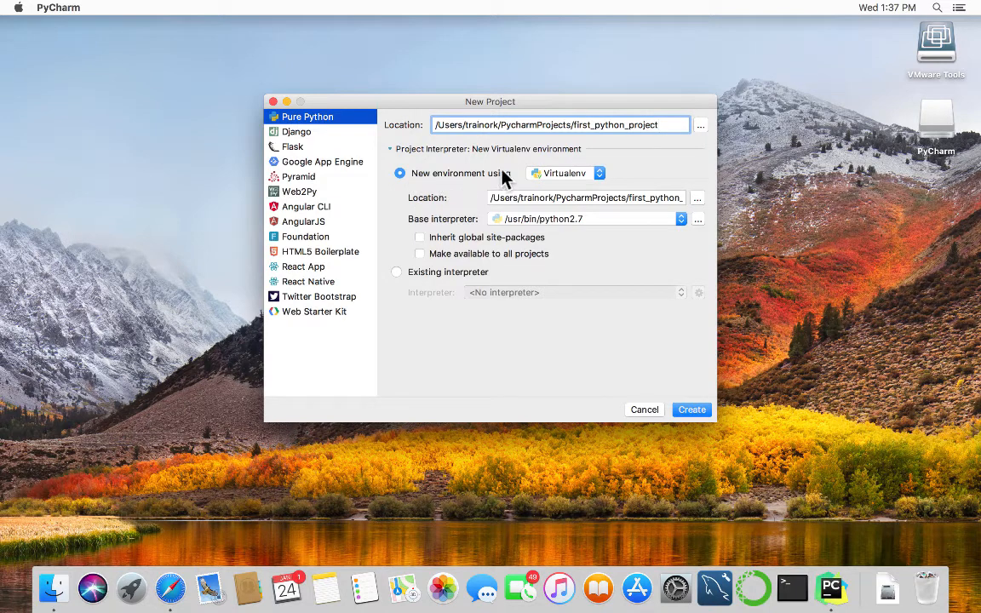
pyautogui.click(599, 173)
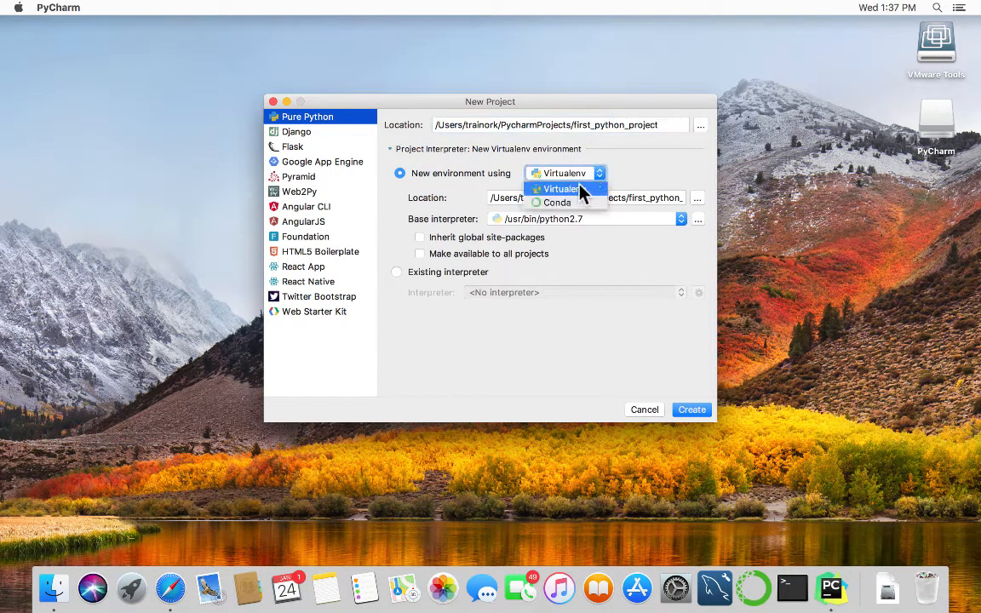
pyautogui.click(645, 167)
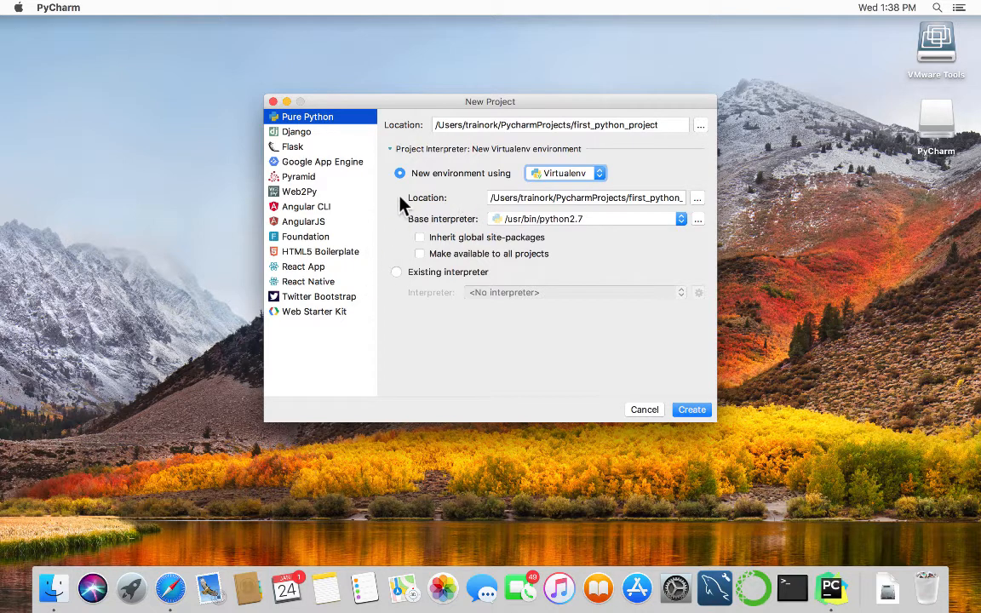
# Switch to Existing interpreter and open Add Local Python Interpreter from the gear menu.
pyautogui.click(396, 272)
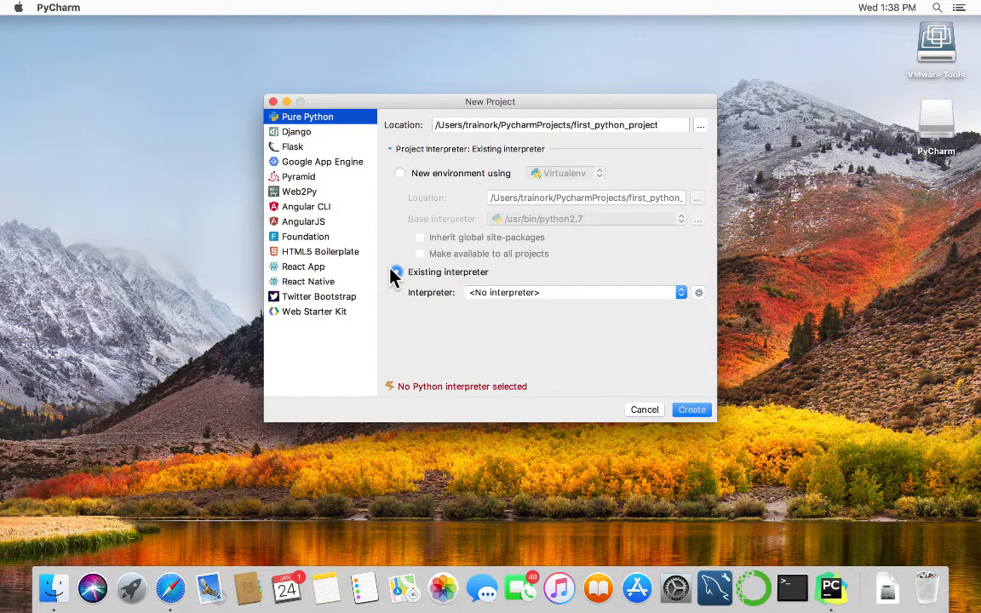
pyautogui.click(682, 293)
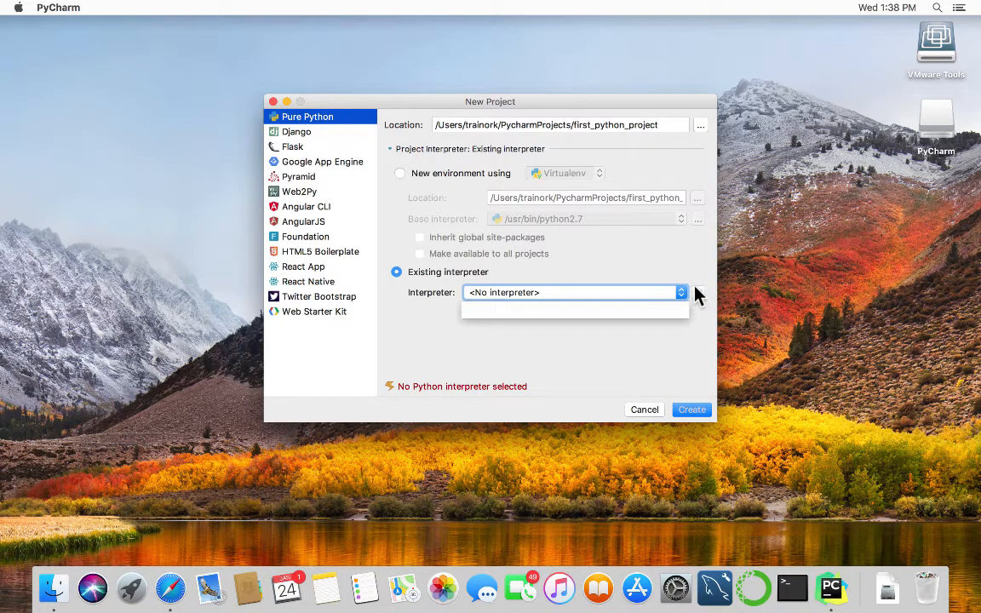
pyautogui.click(697, 293)
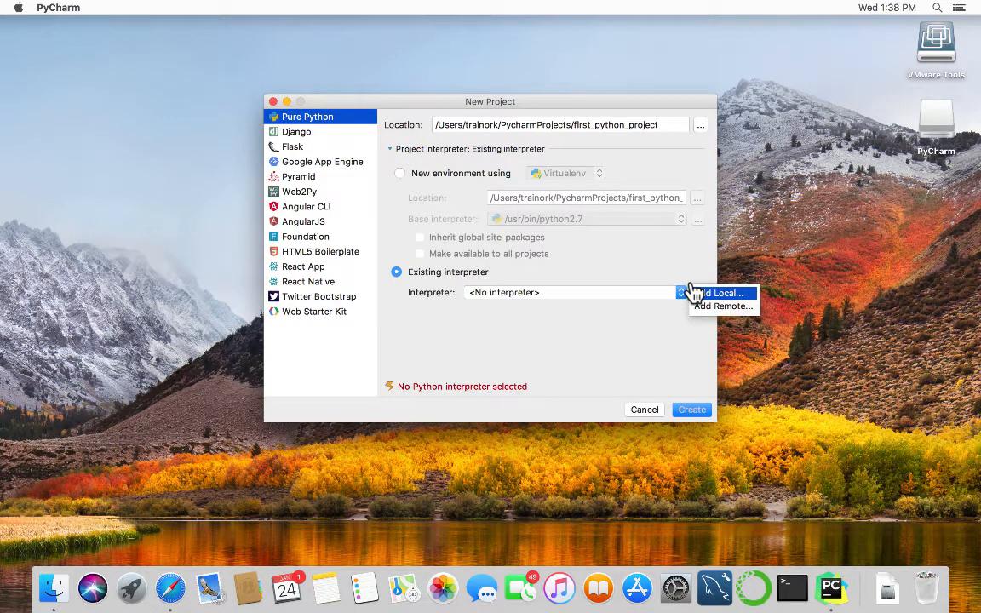
pyautogui.click(716, 293)
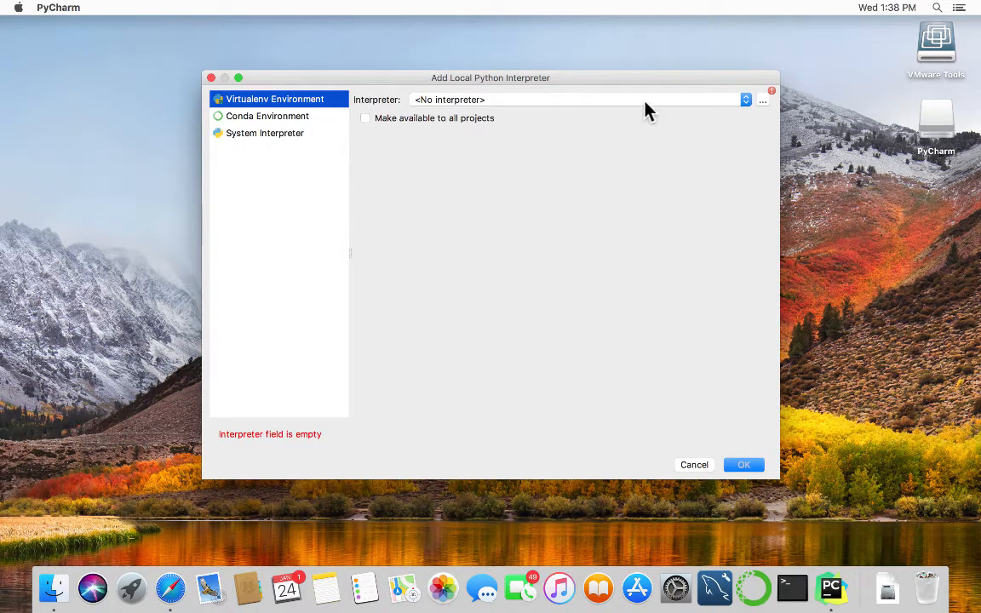
pyautogui.click(745, 100)
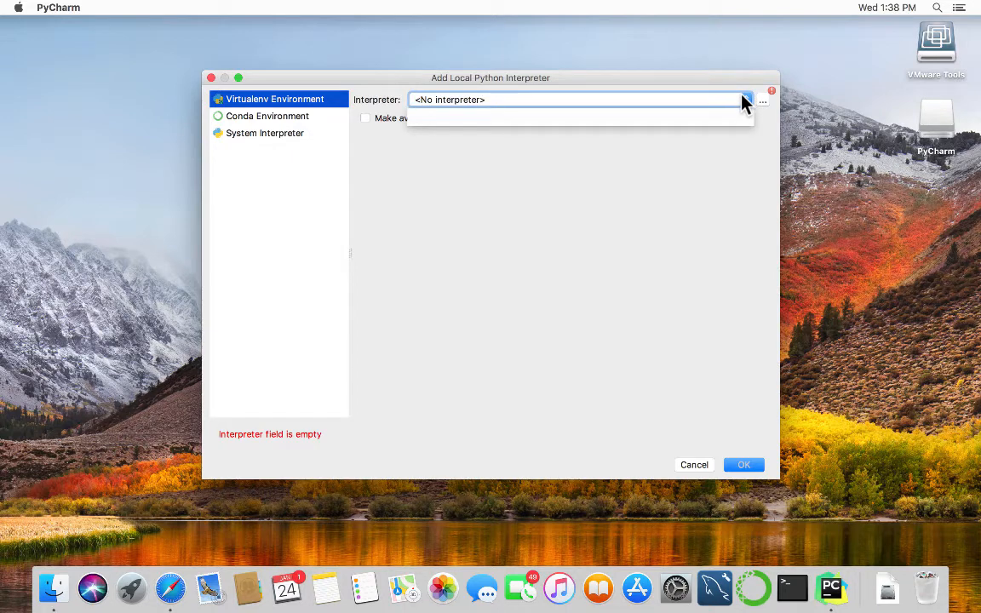
pyautogui.click(743, 171)
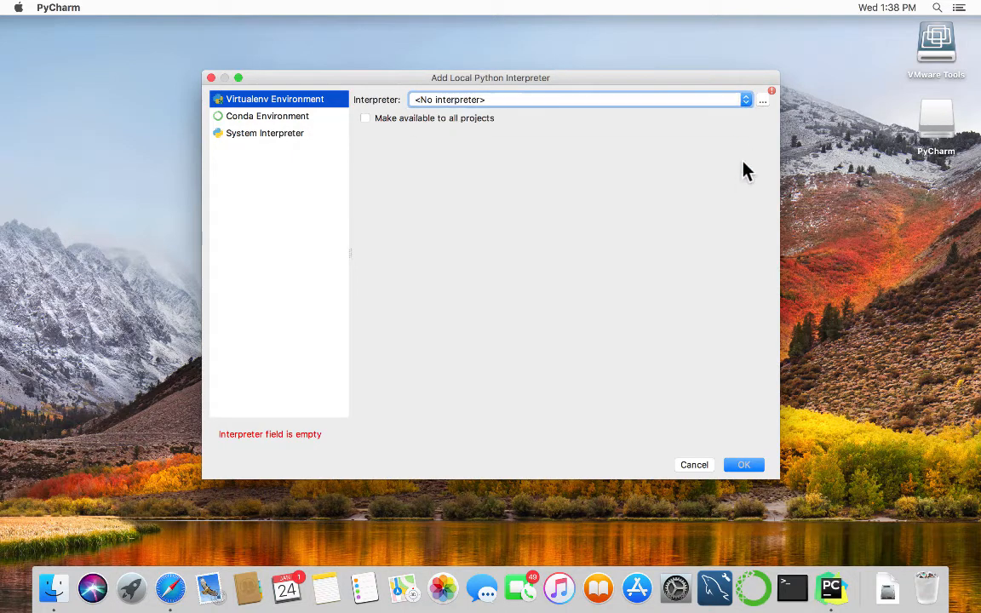
# Browse the interpreter file dialog to /anaconda3/envs/plain_old_python_programming.
pyautogui.click(758, 98)
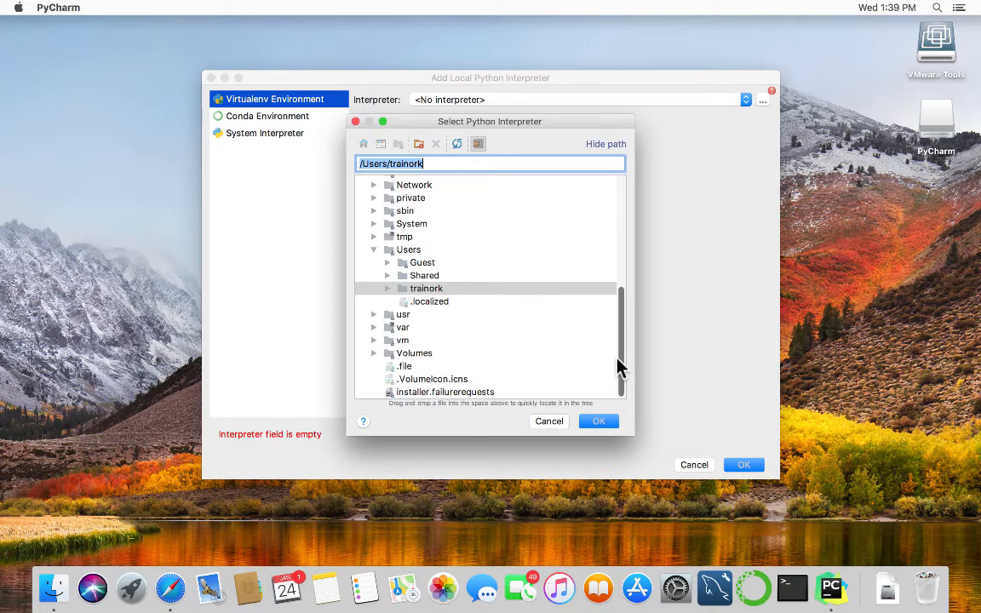
pyautogui.moveTo(620, 367); pyautogui.dragTo(608, 228)
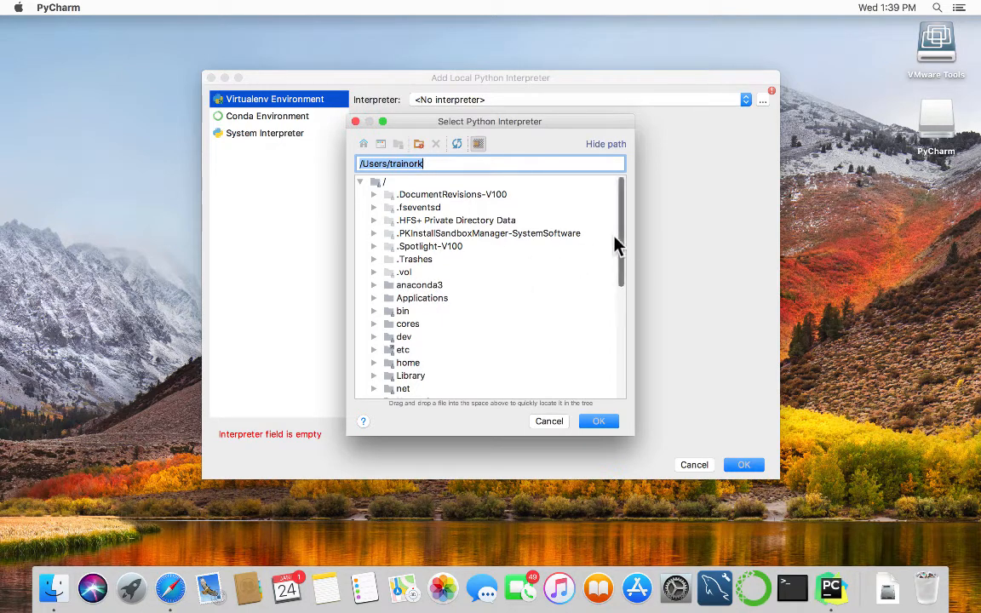
pyautogui.moveTo(618, 245); pyautogui.dragTo(618, 343)
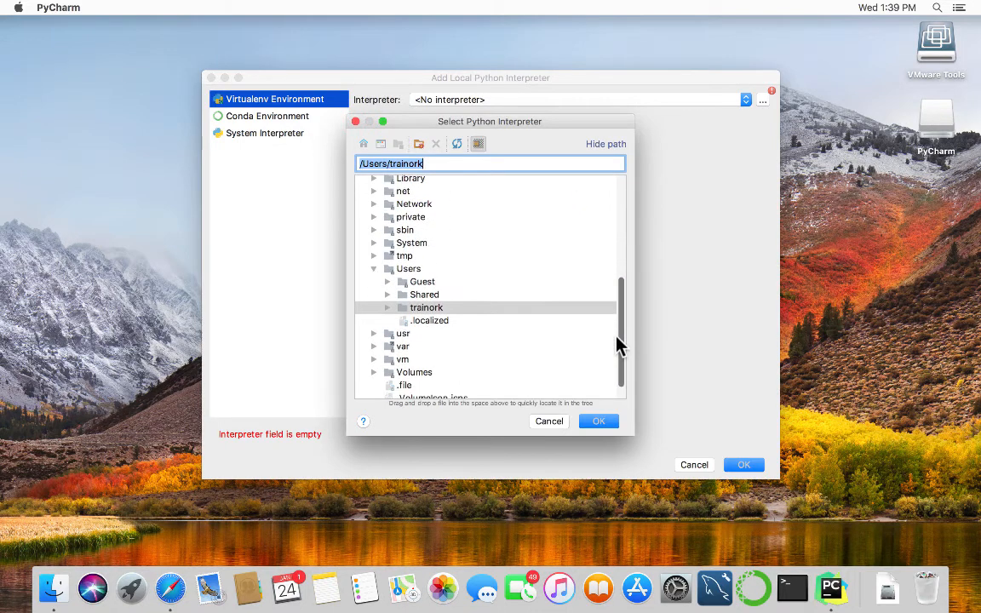
pyautogui.click(545, 420)
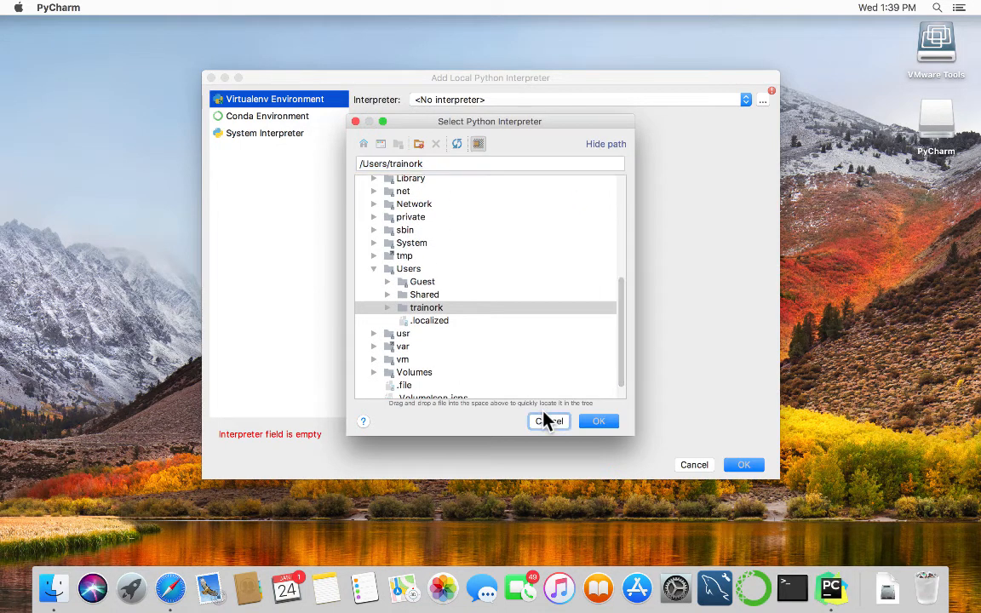
pyautogui.click(762, 97)
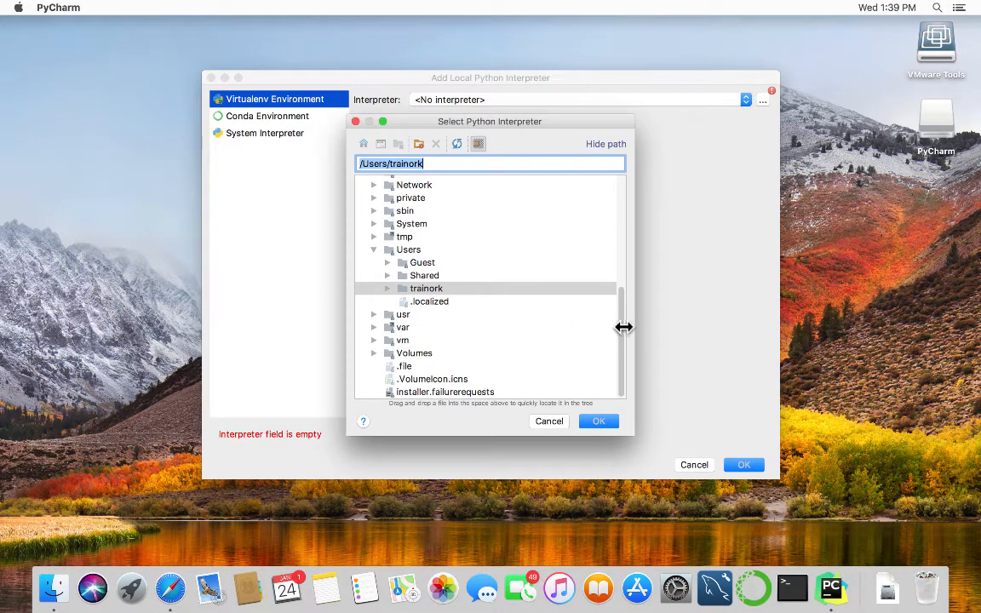
pyautogui.scroll(3, 609, 311)
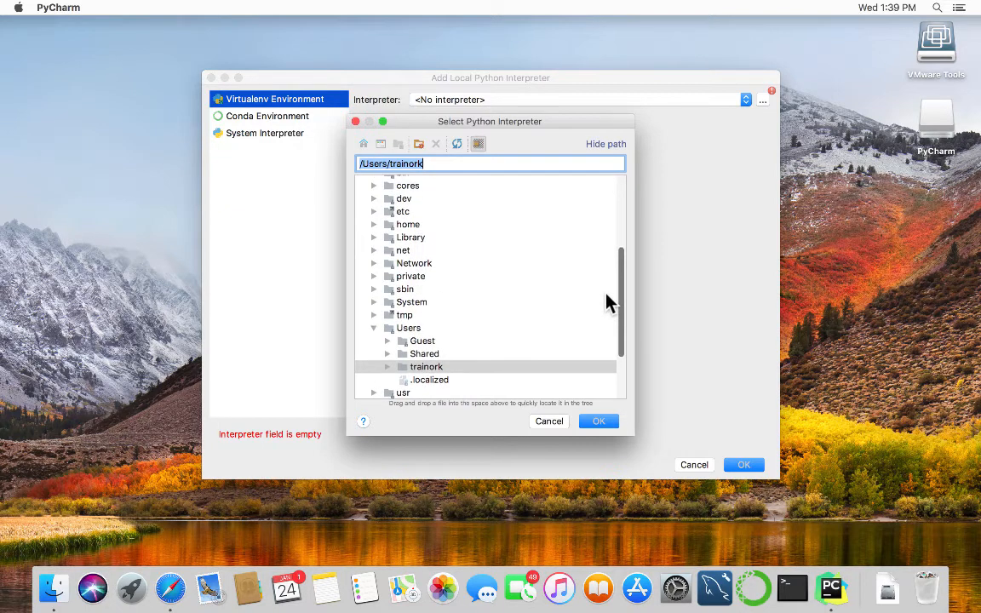
pyautogui.scroll(5, 606, 272)
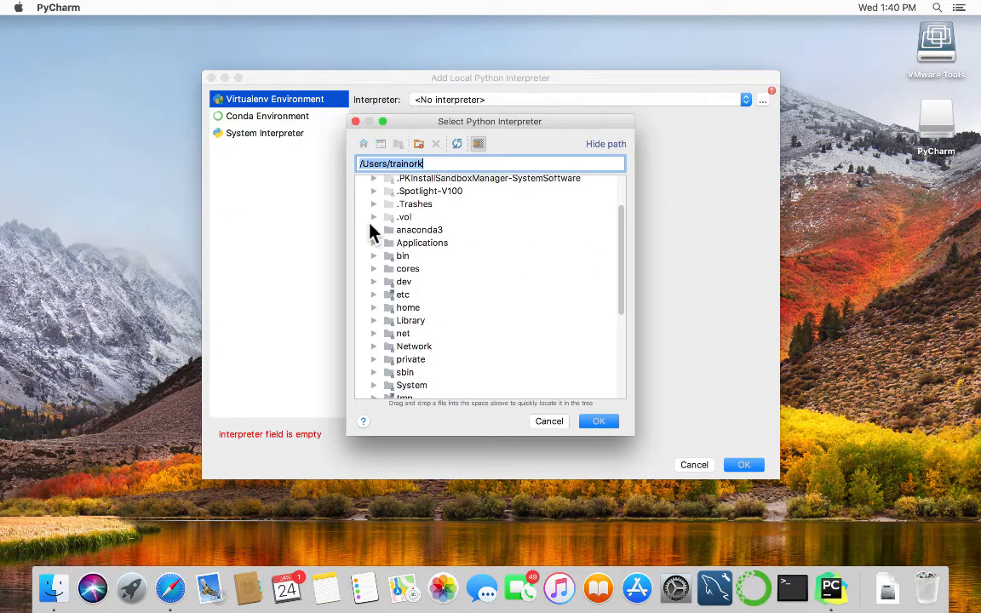
pyautogui.click(371, 229)
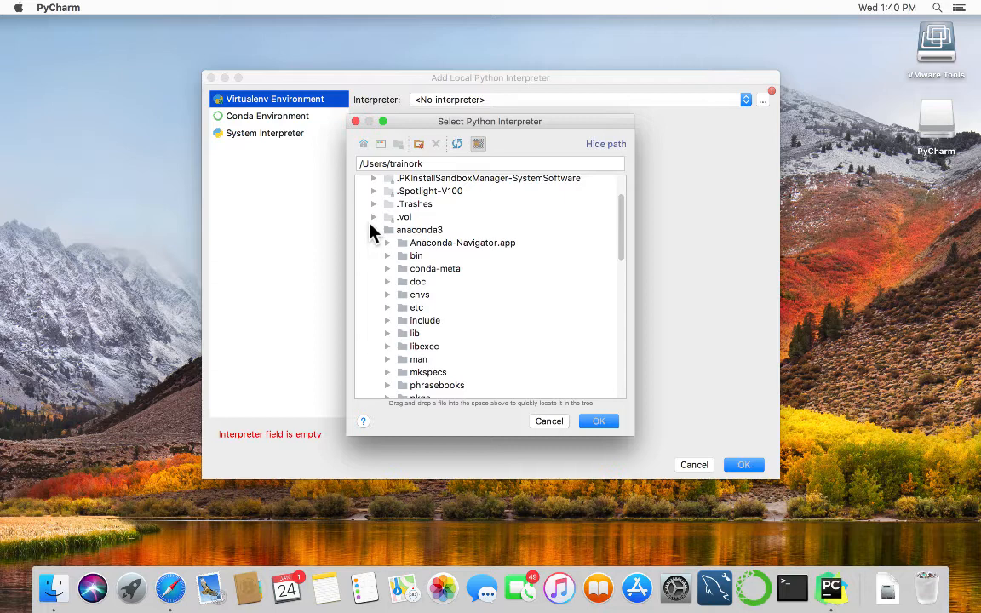
pyautogui.click(385, 294)
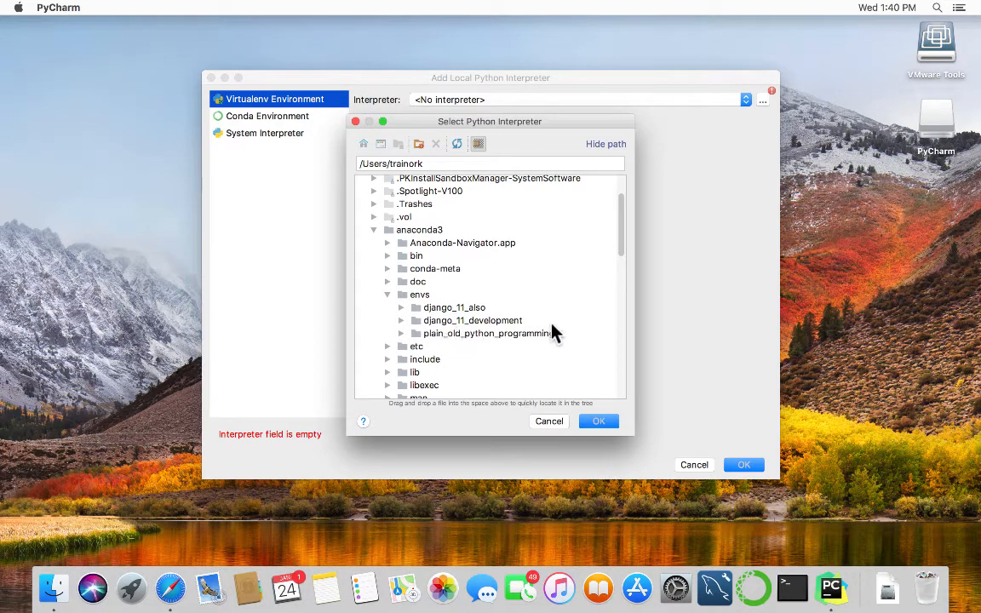
pyautogui.click(397, 332)
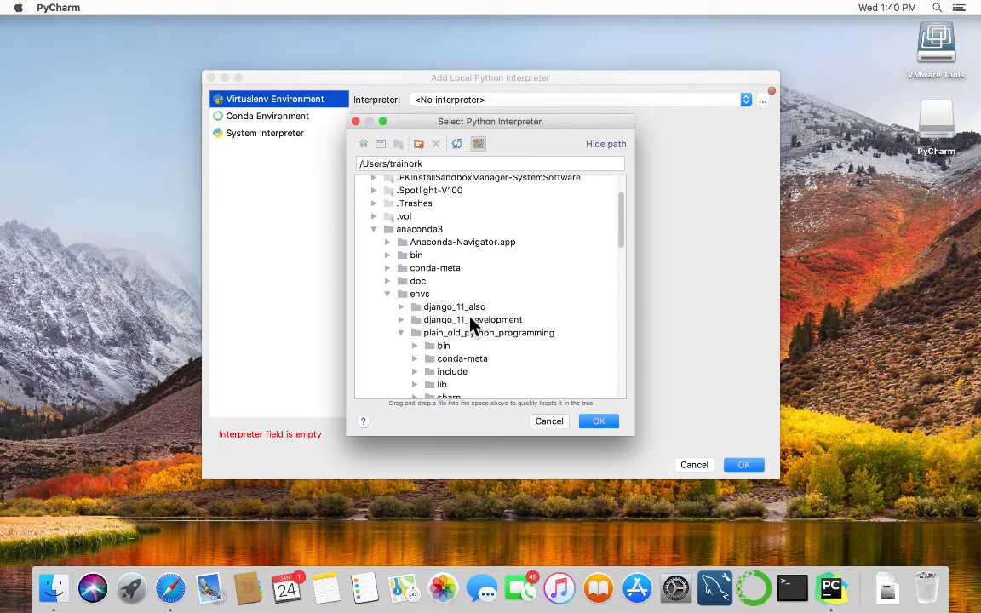
# Select python3.6 in that environment's bin folder and confirm it as the interpreter.
pyautogui.scroll(-1, 473, 326)
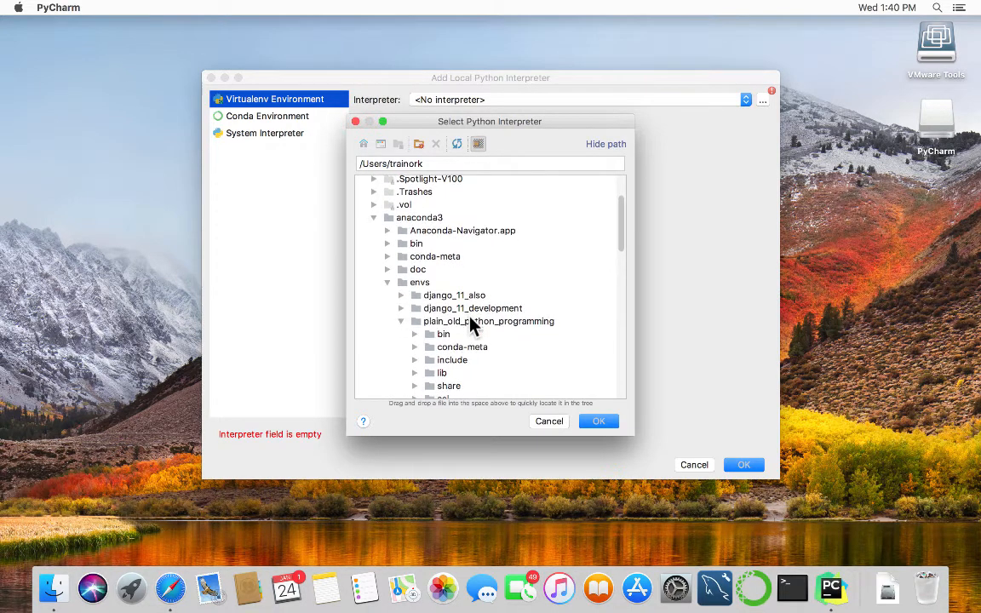
pyautogui.scroll(-1, 473, 326)
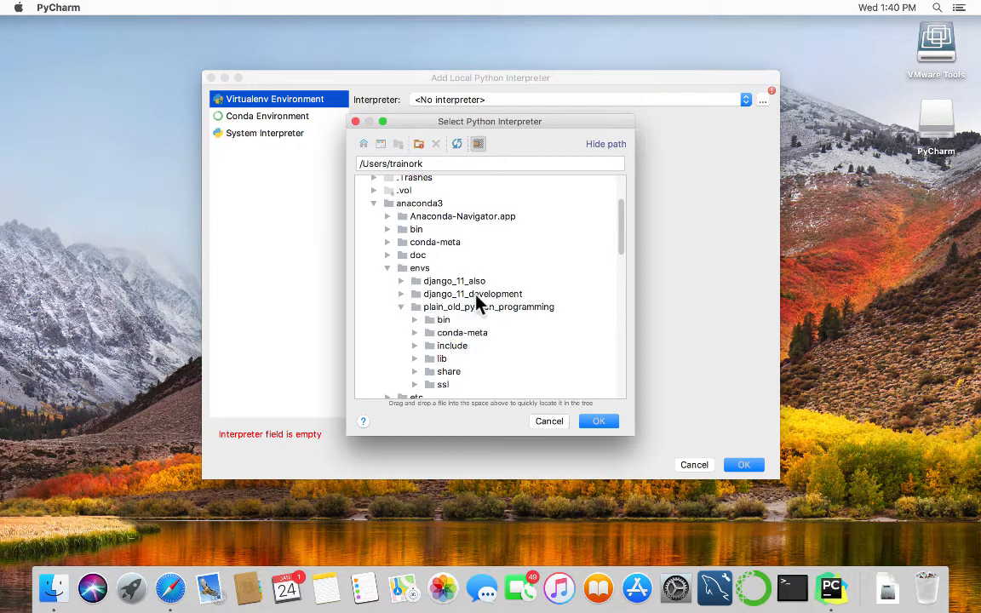
pyautogui.click(415, 320)
pyautogui.scroll(-5, 460, 345)
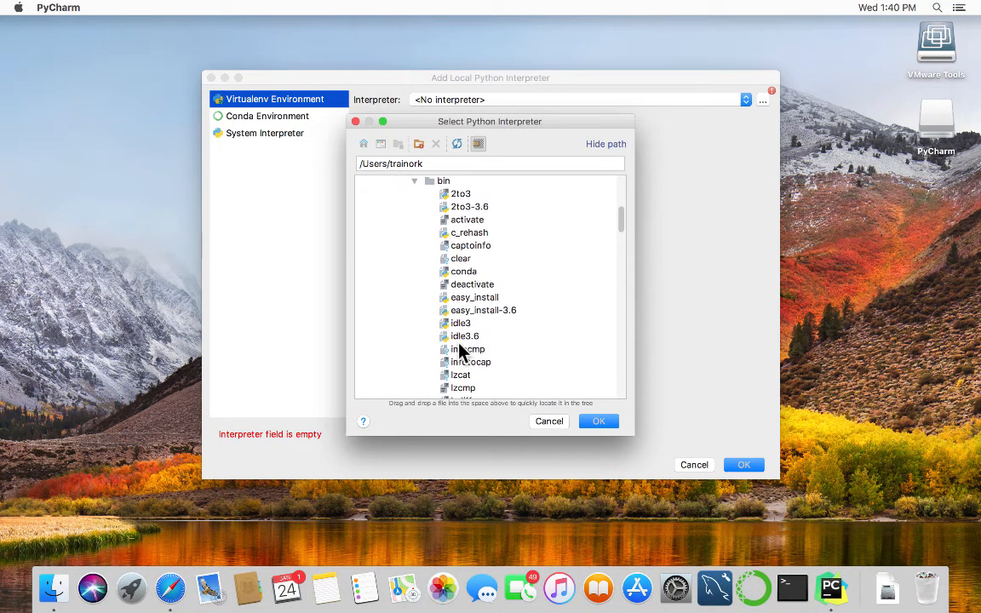
pyautogui.scroll(-2, 459, 351)
pyautogui.scroll(-6, 459, 349)
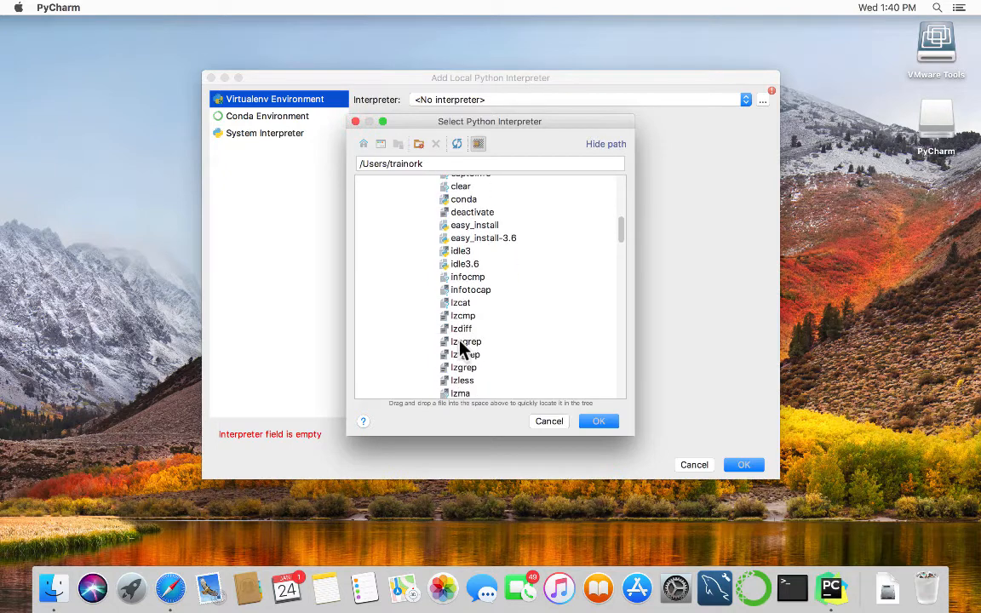
pyautogui.scroll(-4, 460, 349)
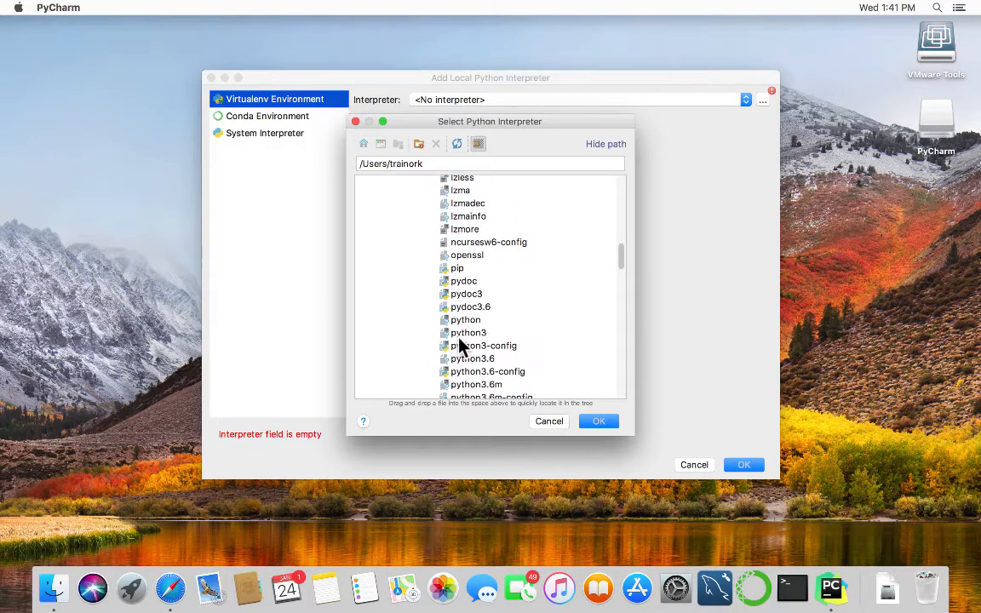
pyautogui.scroll(-2, 460, 347)
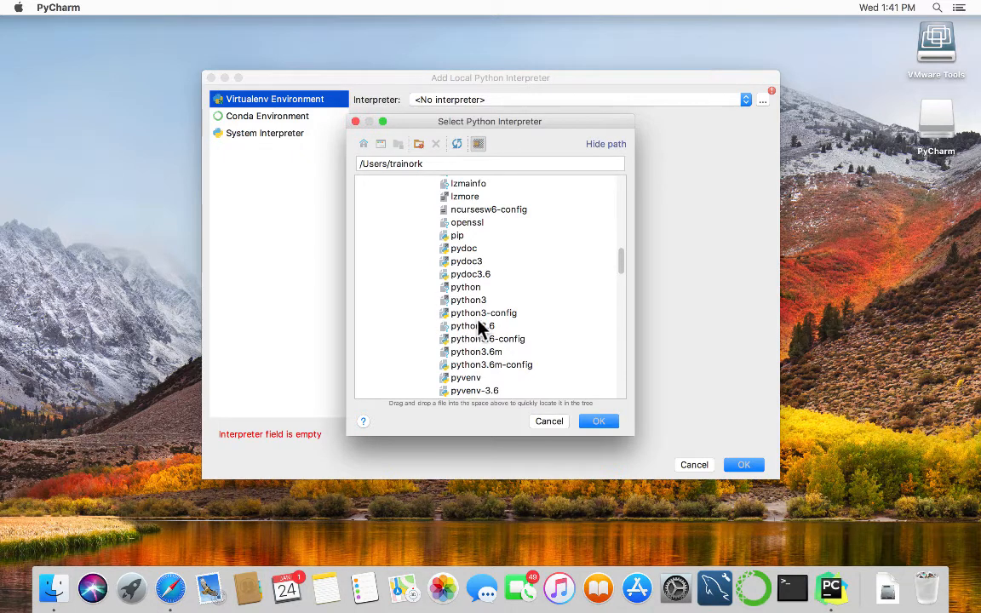
pyautogui.click(479, 325)
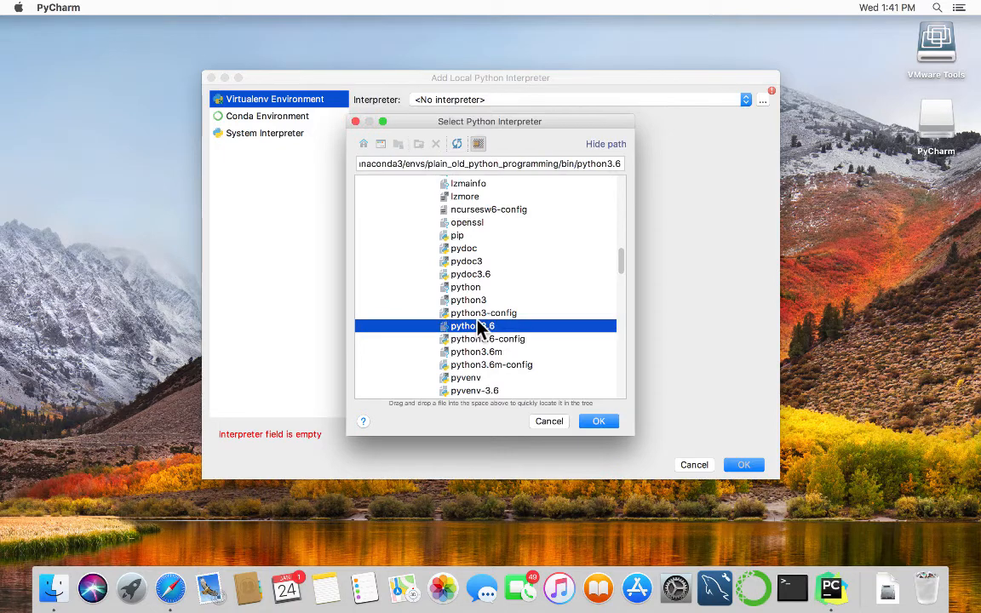
pyautogui.click(608, 423)
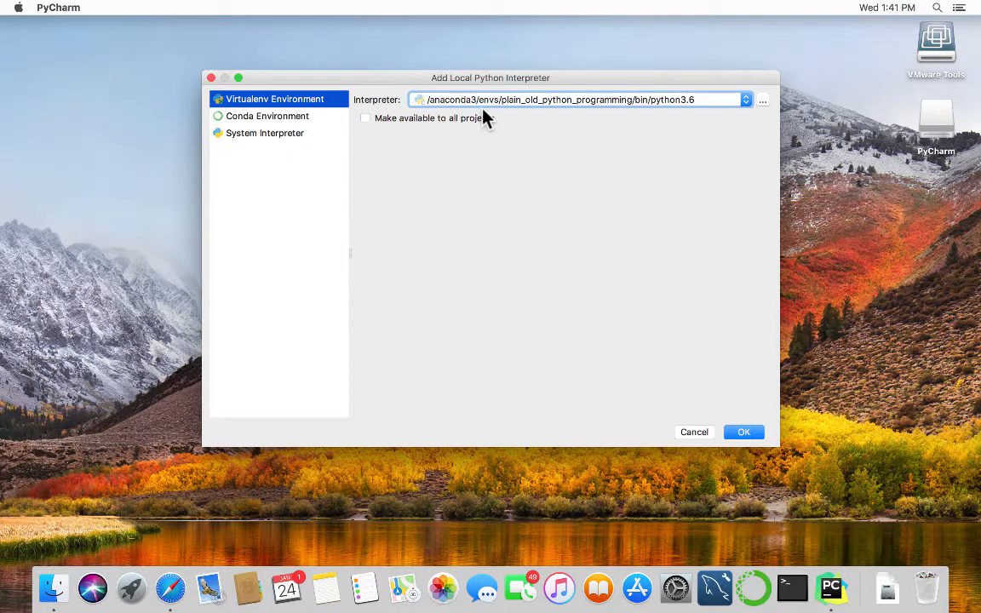
# Make the Python 3.6 (plain_old_python_programming) interpreter available to all projects and confirm it.
pyautogui.click(362, 117)
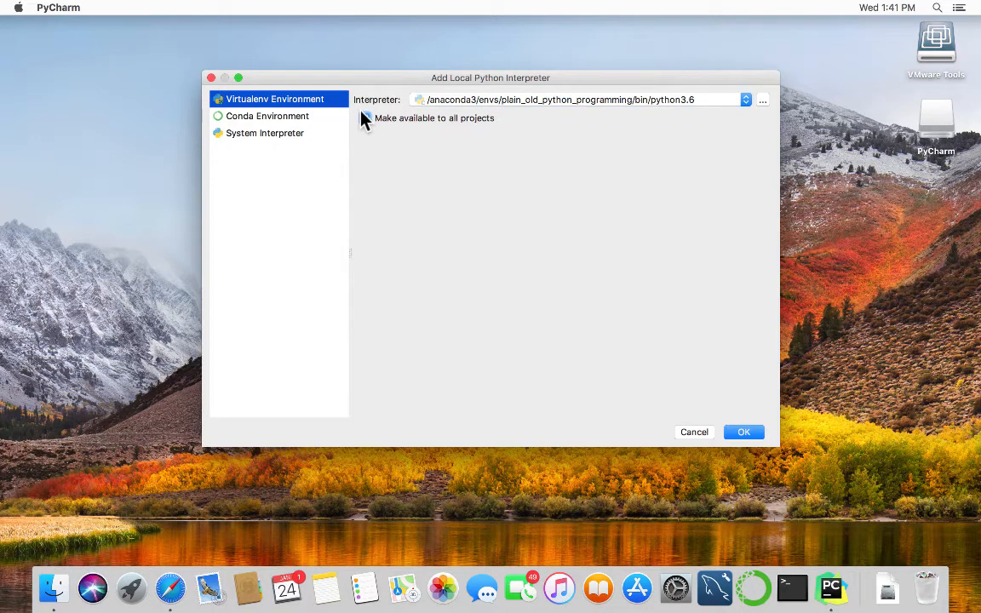
pyautogui.click(745, 432)
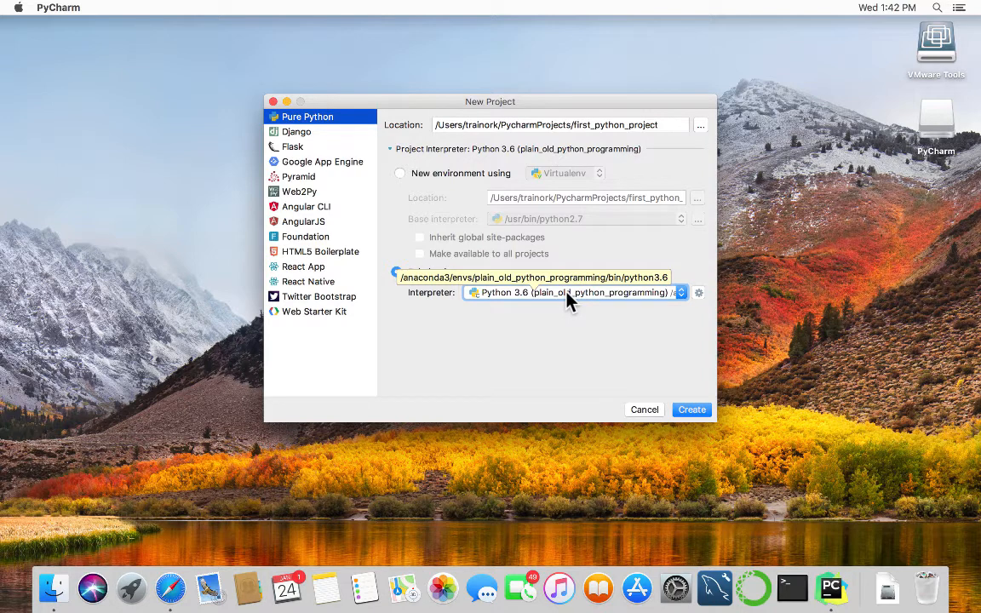
# Create first_python_project with the chosen interpreter and dismiss the Tip of the Day.
pyautogui.click(692, 410)
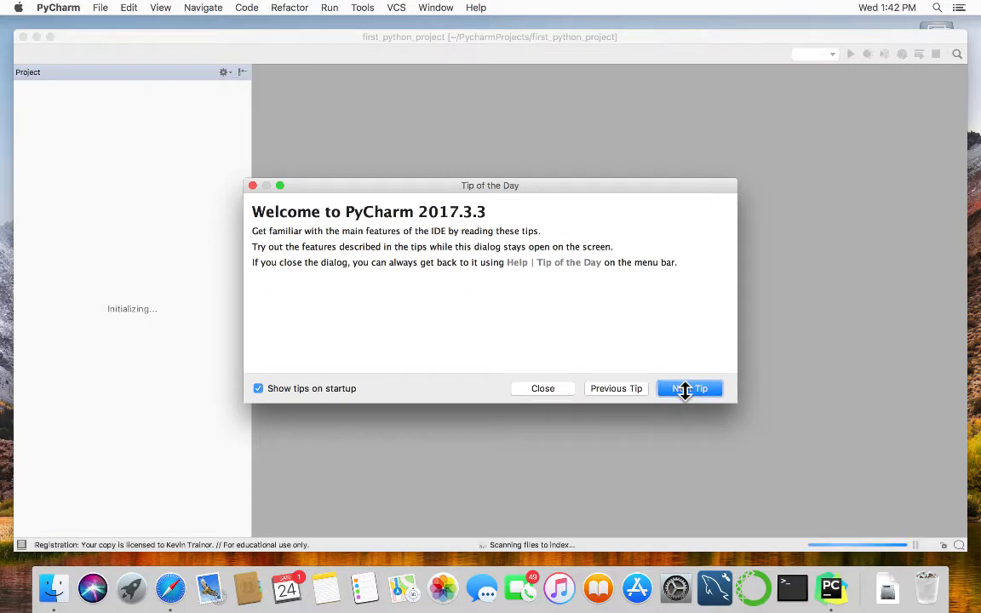
pyautogui.click(252, 186)
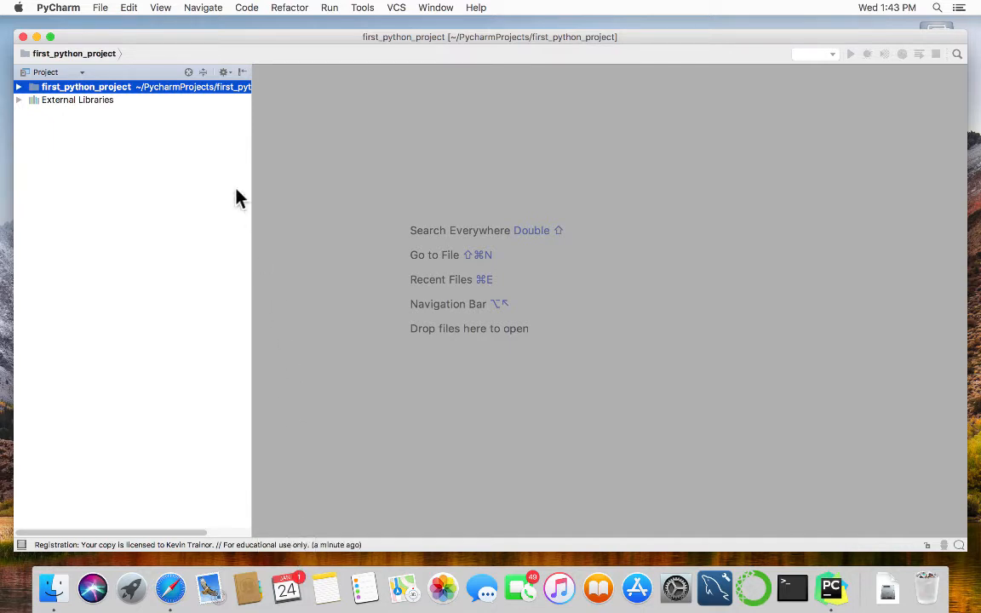
# Add a new Python file named goodbye_cruel_world to the project folder.
pyautogui.rightClick(61, 90)
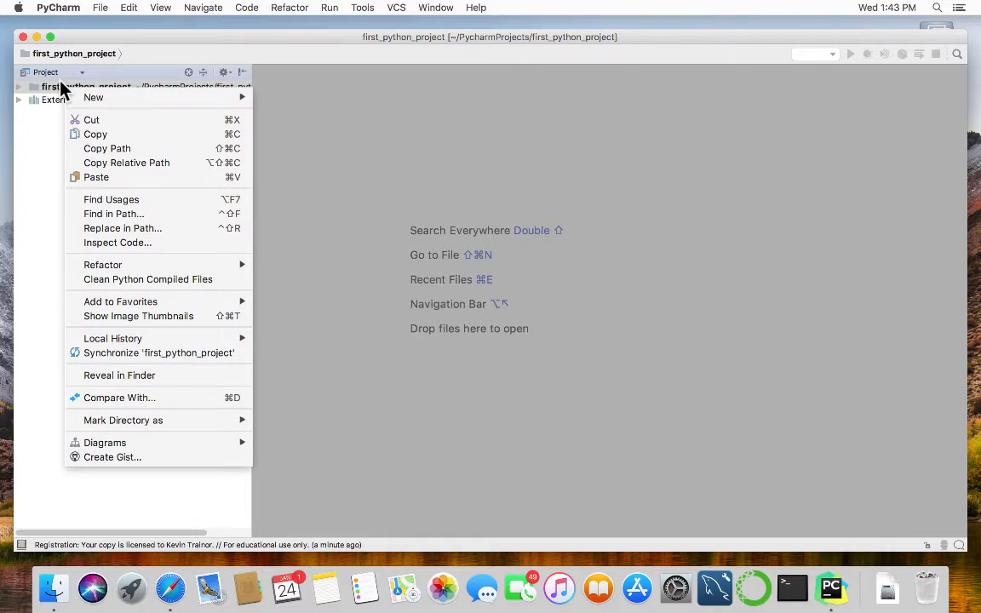
pyautogui.moveTo(80, 94)
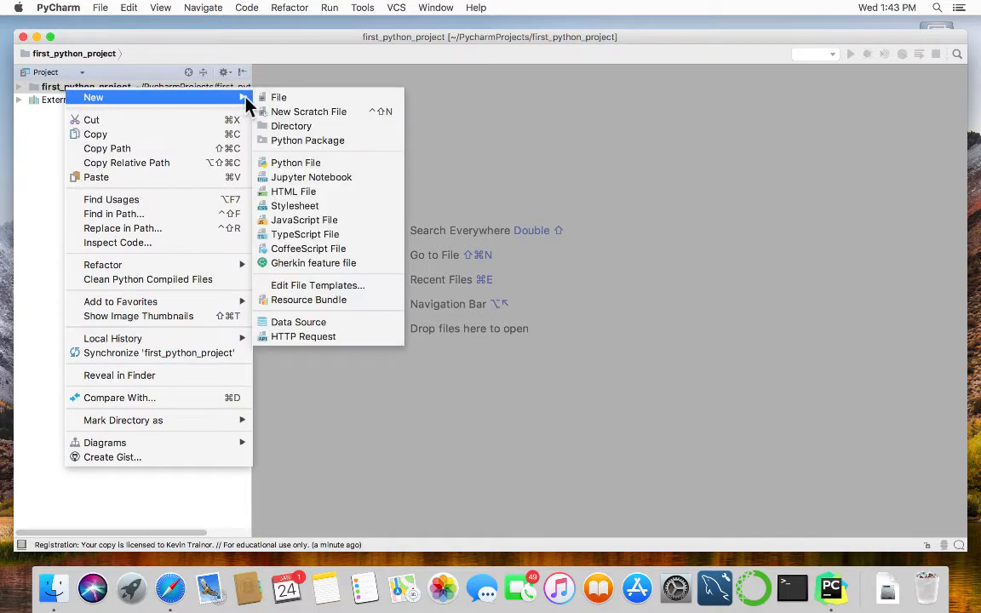
pyautogui.click(310, 163)
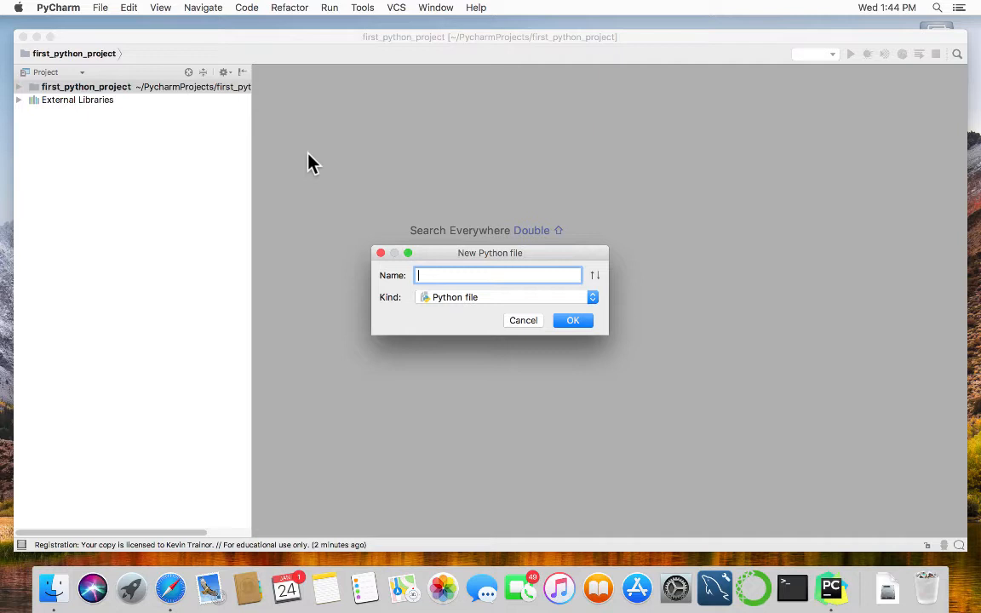
pyautogui.write('goodbye_cruel_world')
pyautogui.click(579, 321)
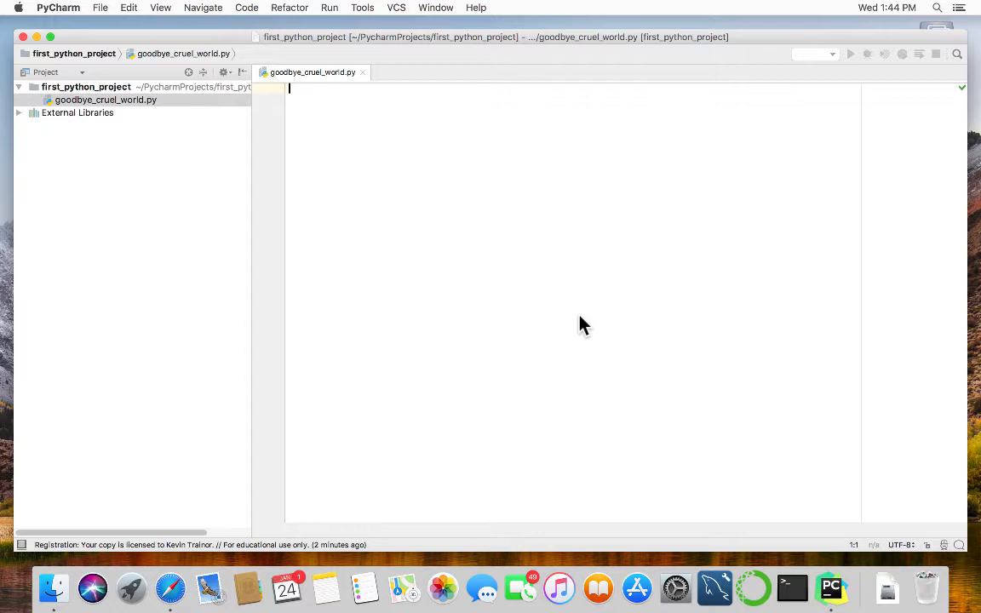
# Add the header comment '# goodbye_cruel_world.py' followed by blank lines.
pyautogui.write('#')
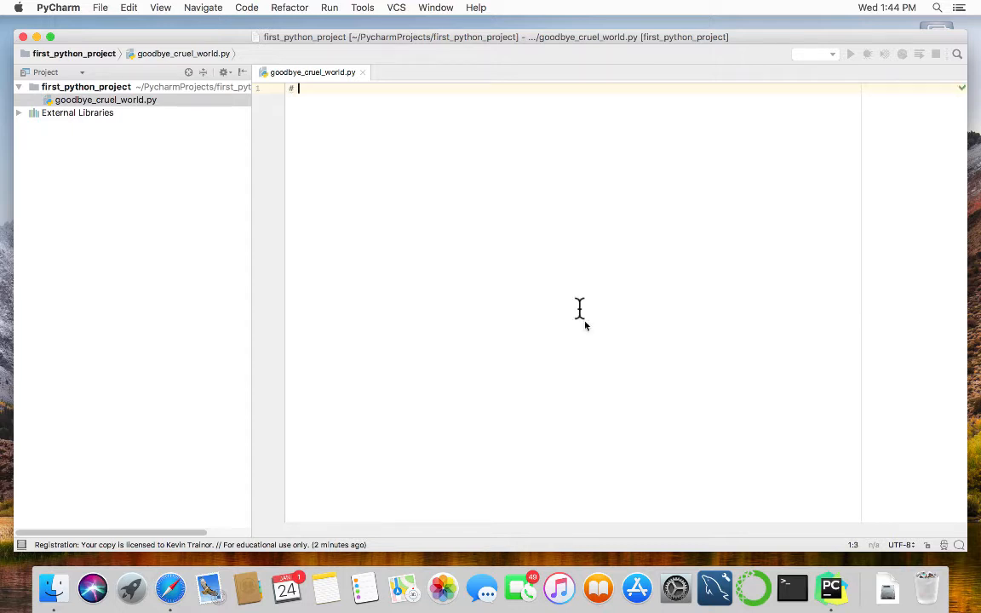
pyautogui.write(' goodbye_cr')
pyautogui.press('BackSpace')
pyautogui.press('BackSpace')
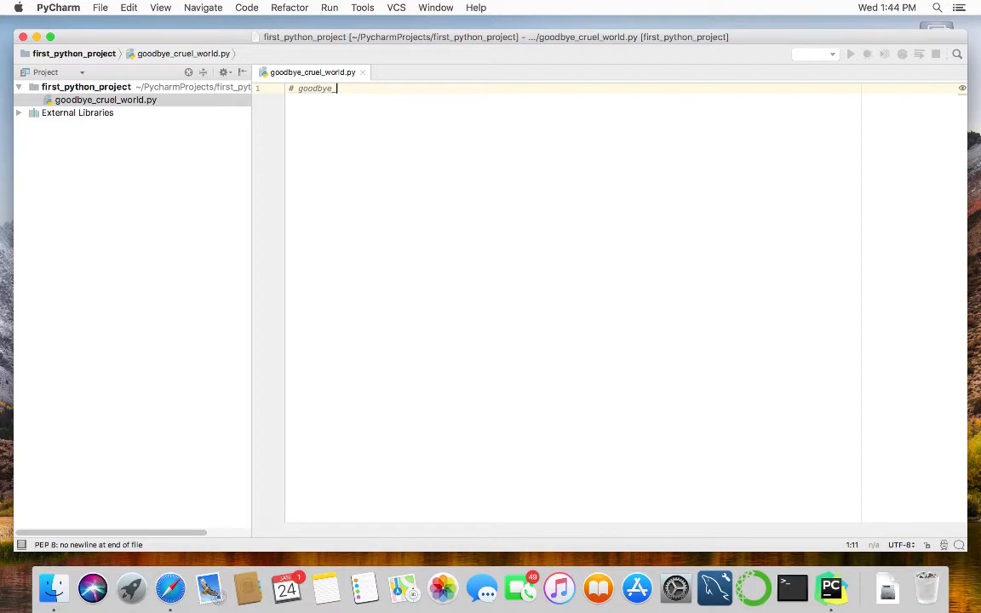
pyautogui.write('cruel')
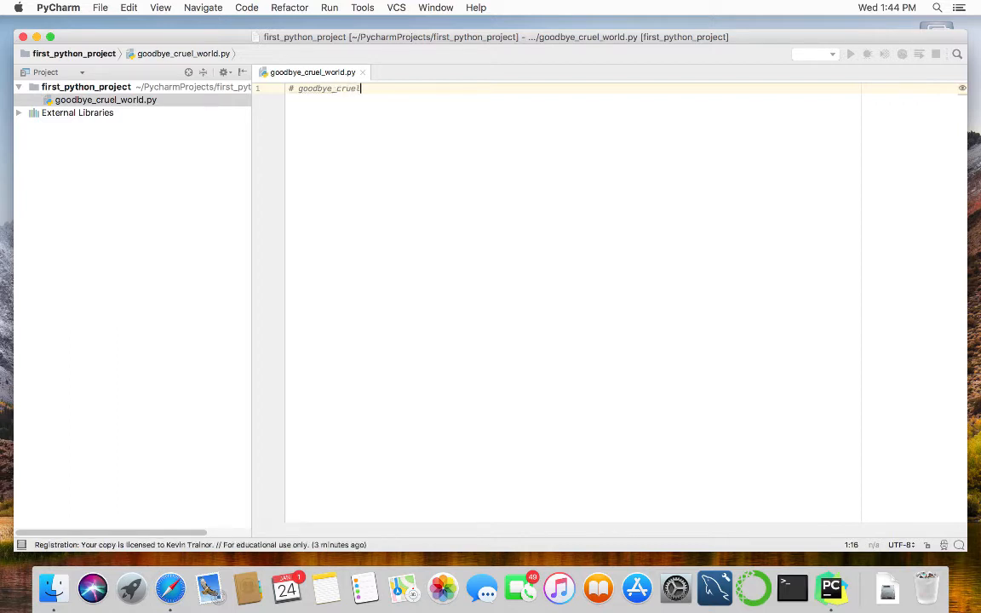
pyautogui.write('_wor')
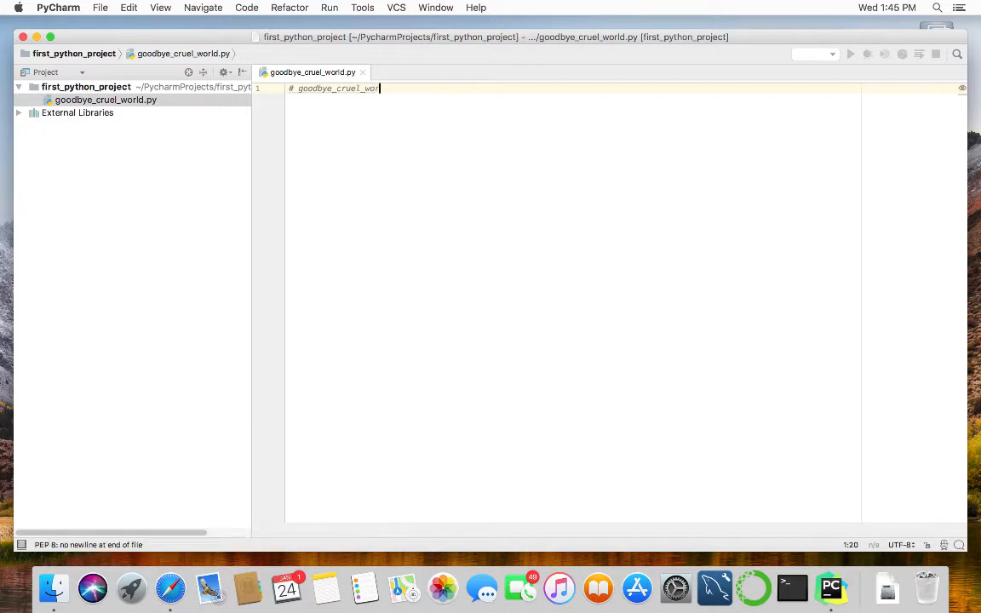
pyautogui.write('ld.py')
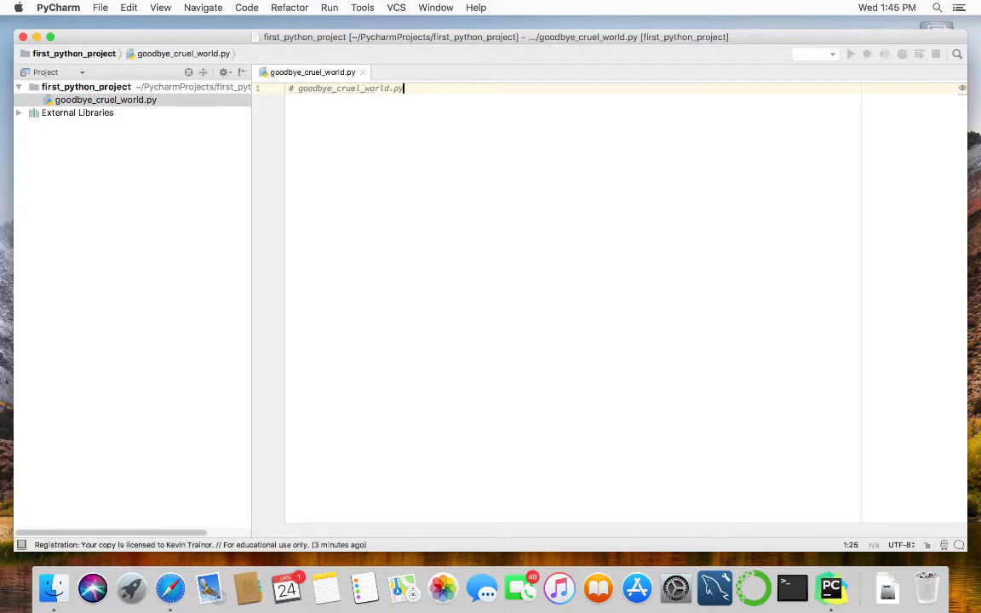
pyautogui.press('Return')
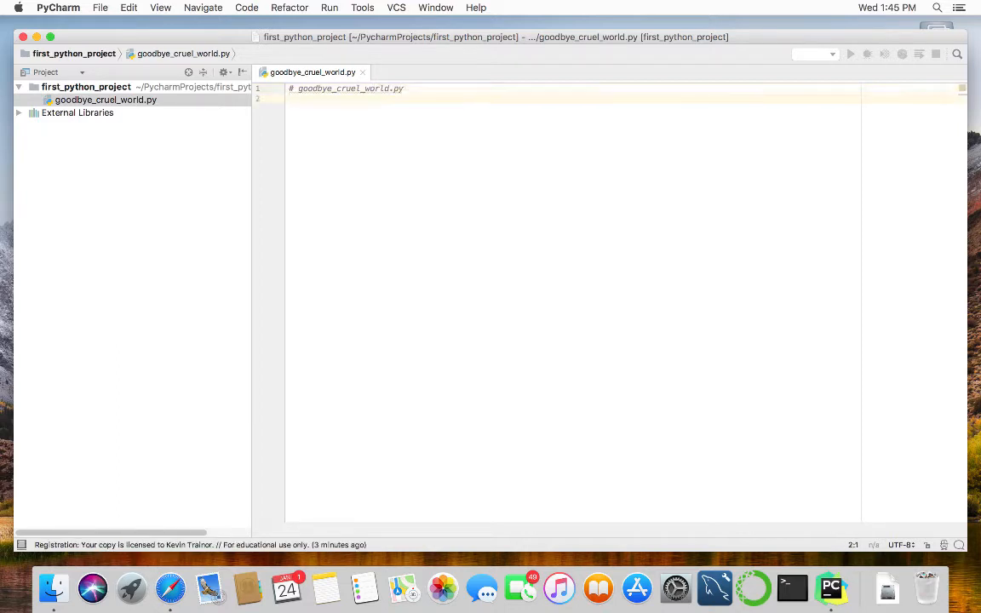
pyautogui.press('Return')
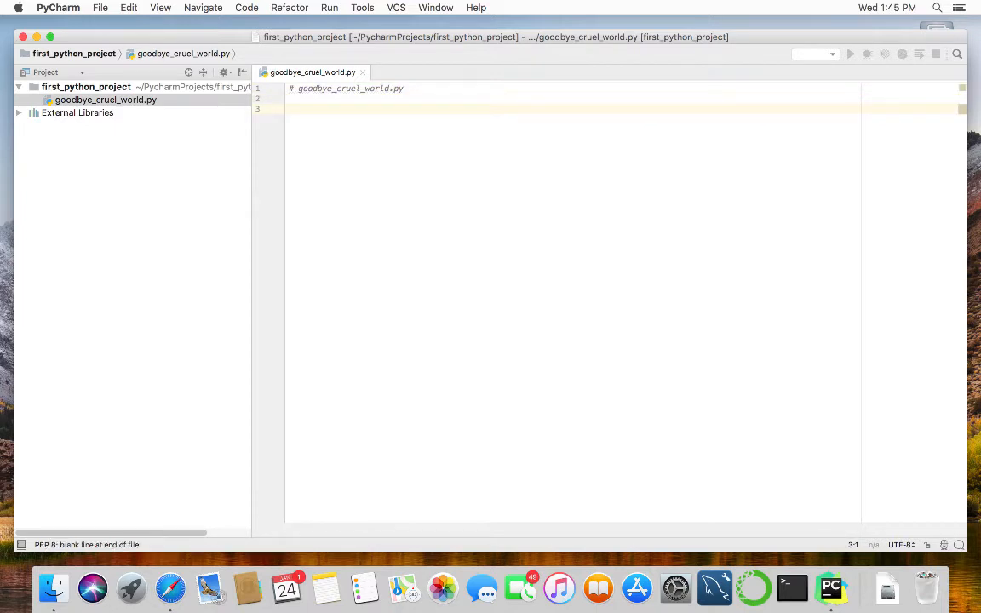
pyautogui.press('Return')
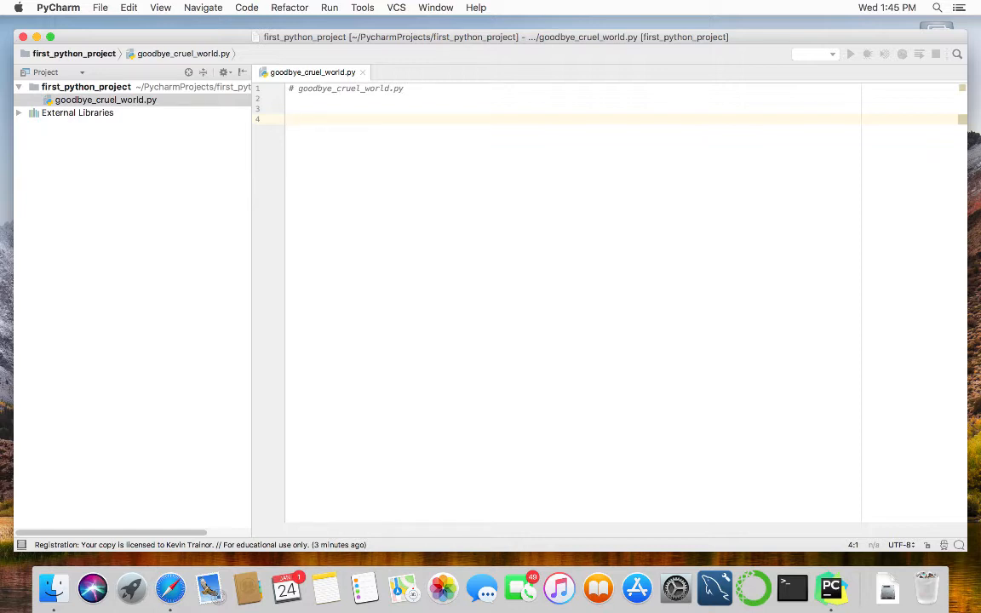
# Define main() with a pass body and add a main() call below it.
pyautogui.write('de')
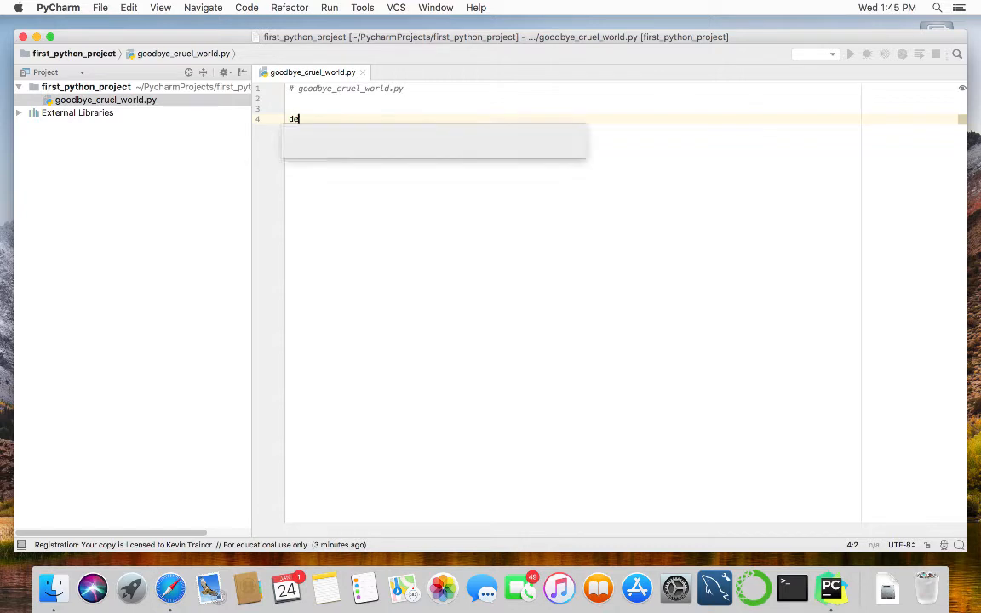
pyautogui.write('f ')
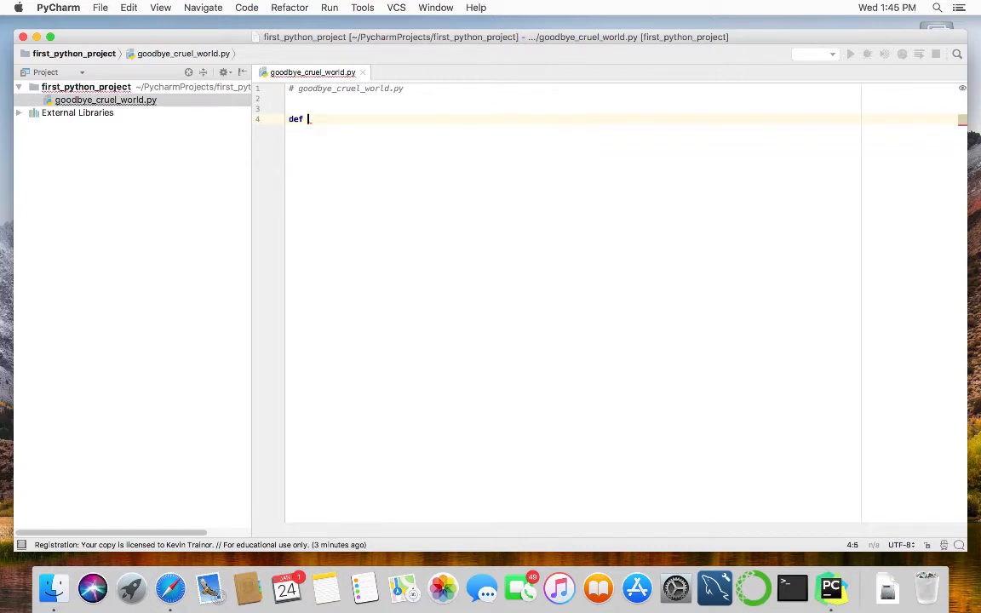
pyautogui.write('main')
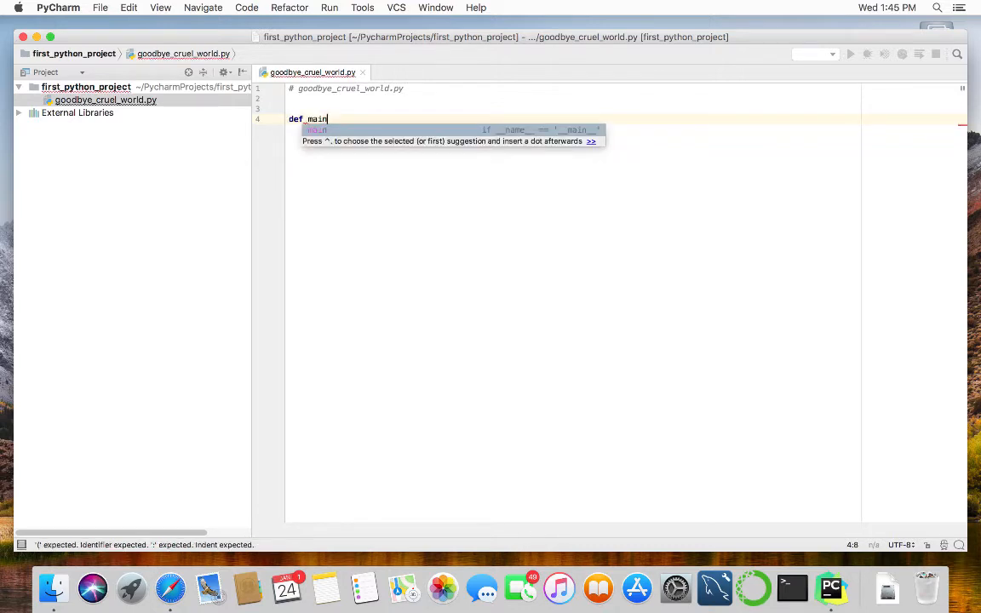
pyautogui.write('(')
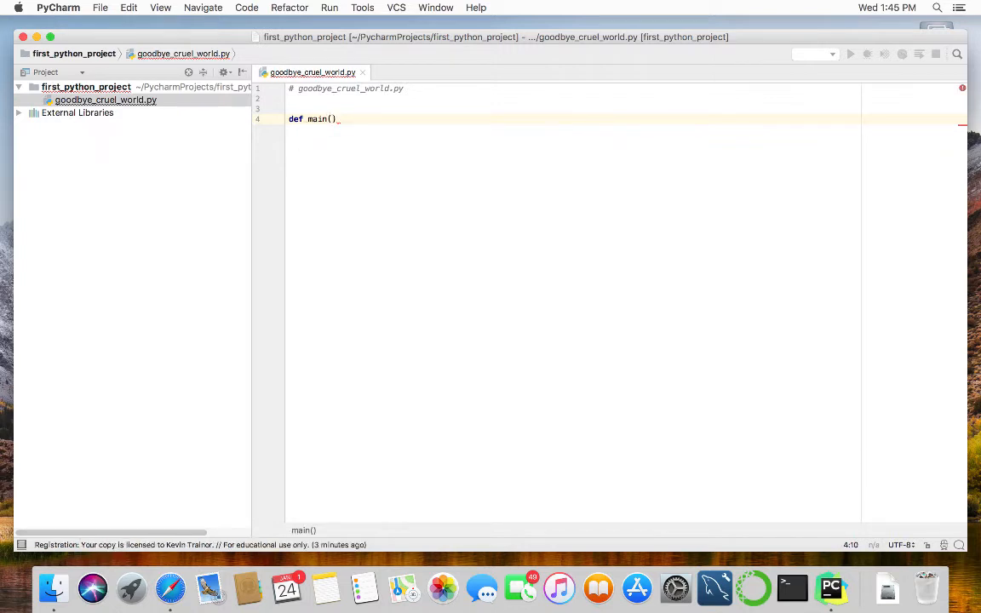
pyautogui.write(')')
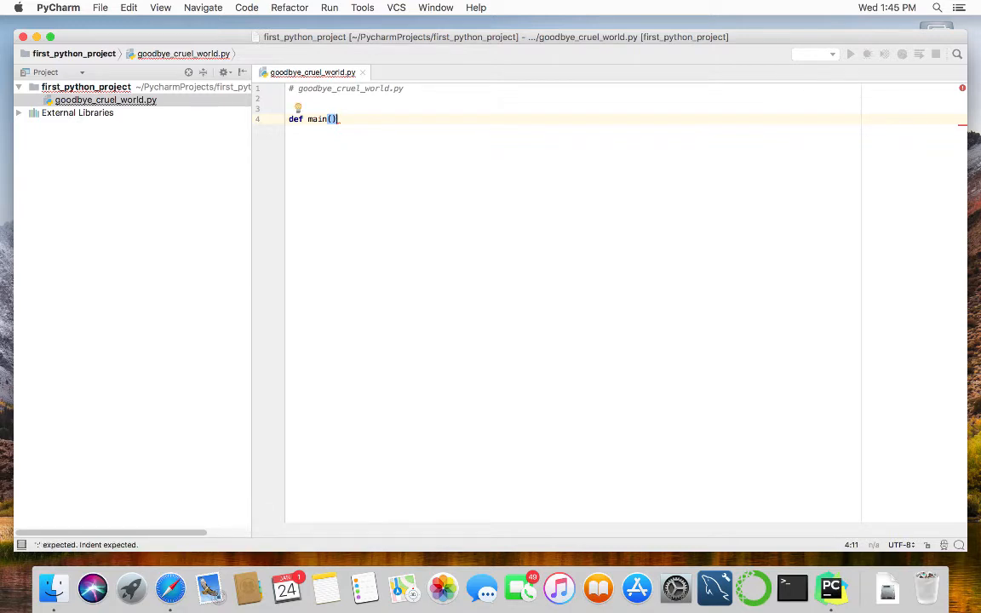
pyautogui.write(':')
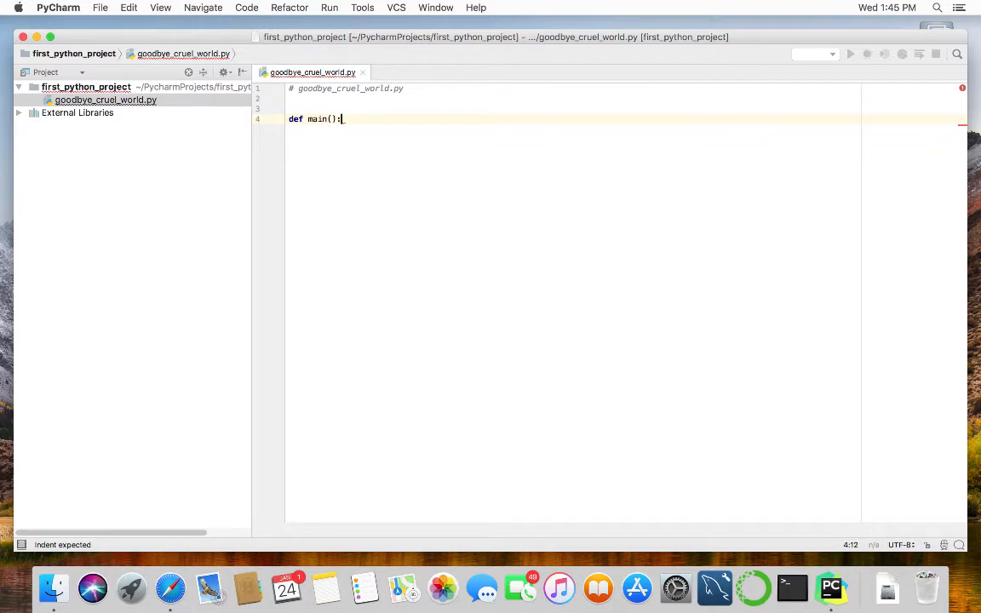
pyautogui.press('Return')
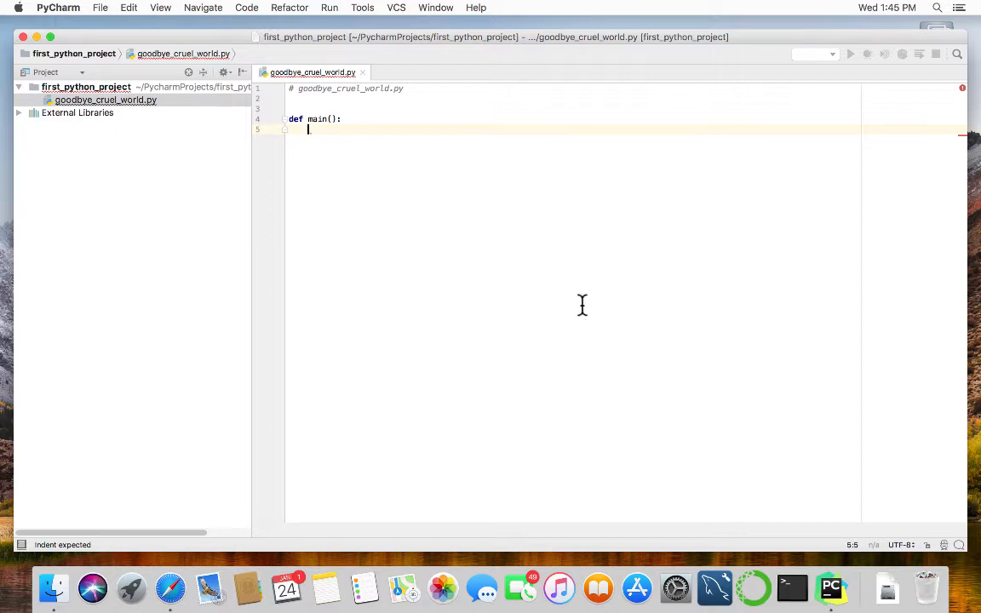
pyautogui.write('pass')
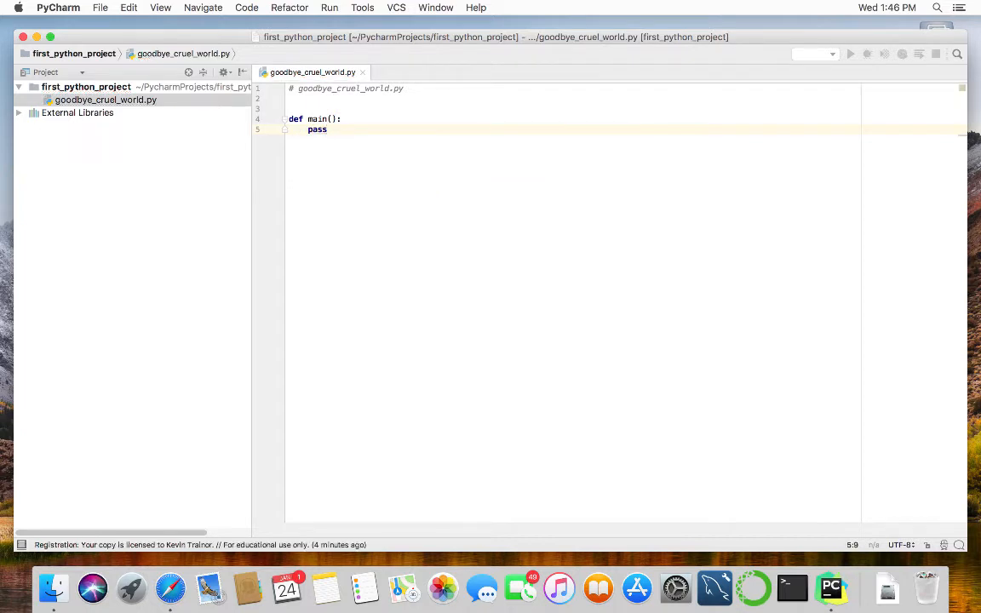
pyautogui.press('Return')
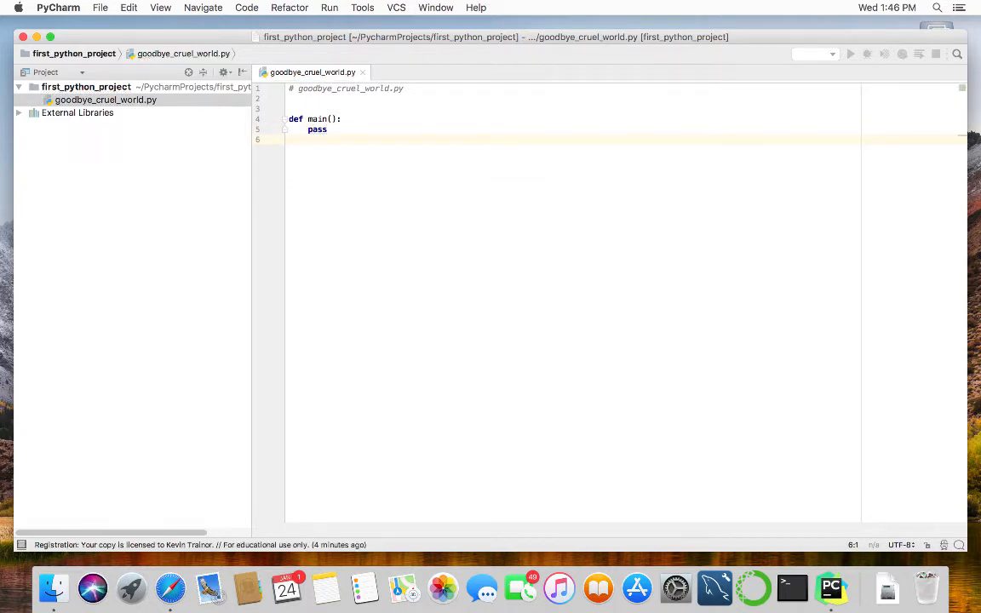
pyautogui.press('Return')
pyautogui.press('Return')
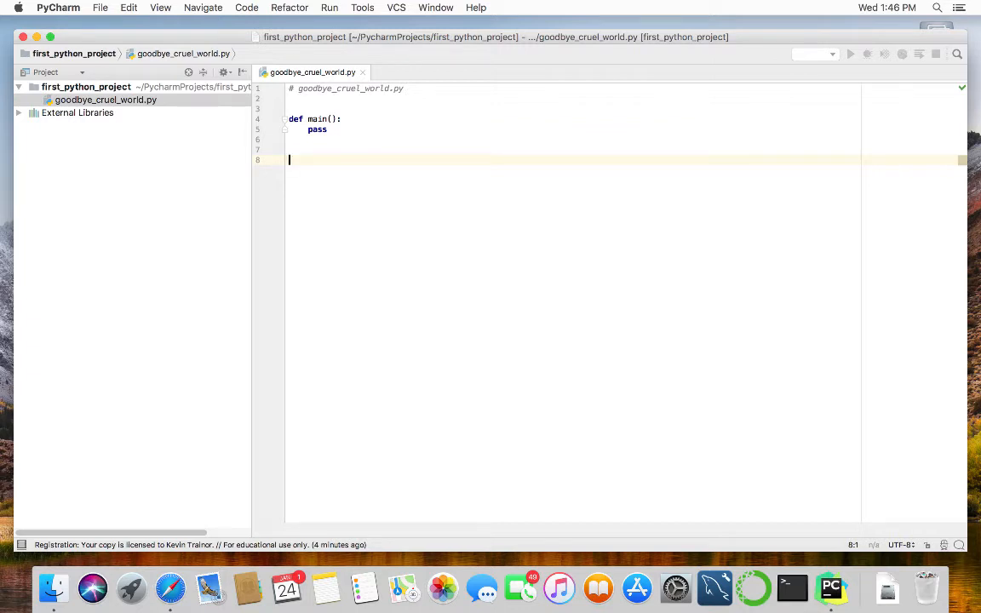
pyautogui.write('main')
pyautogui.press('Return')
pyautogui.press('Return')
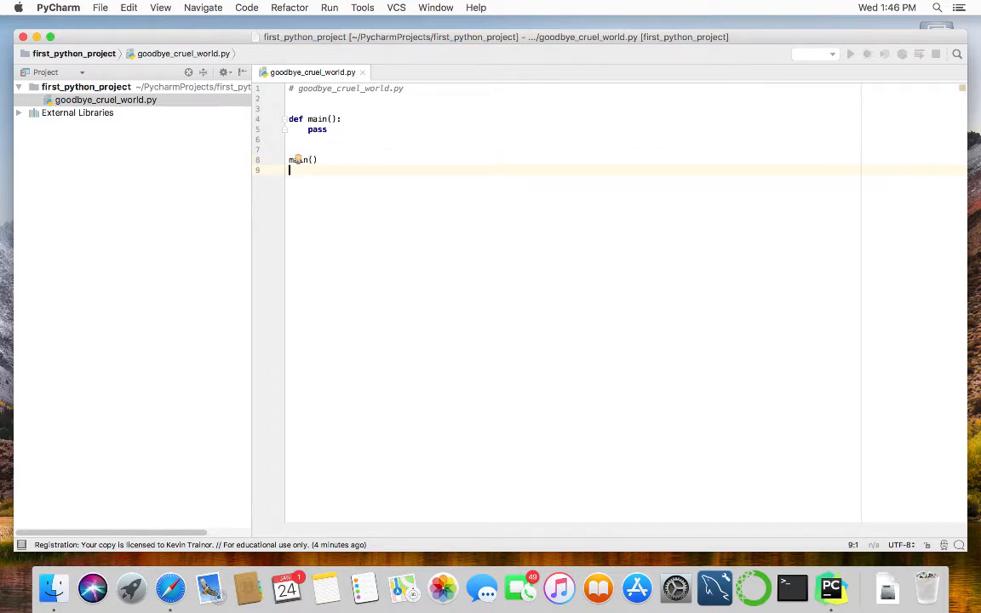
# Replace pass in main() with print('Goodbye, Cruel World.').
pyautogui.doubleClick(316, 128)
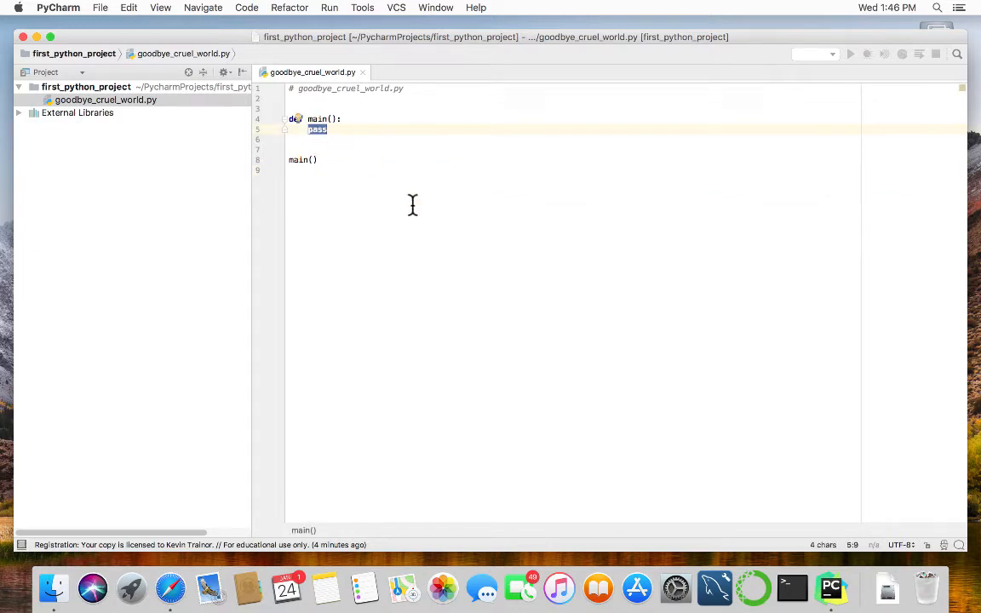
pyautogui.write('print')
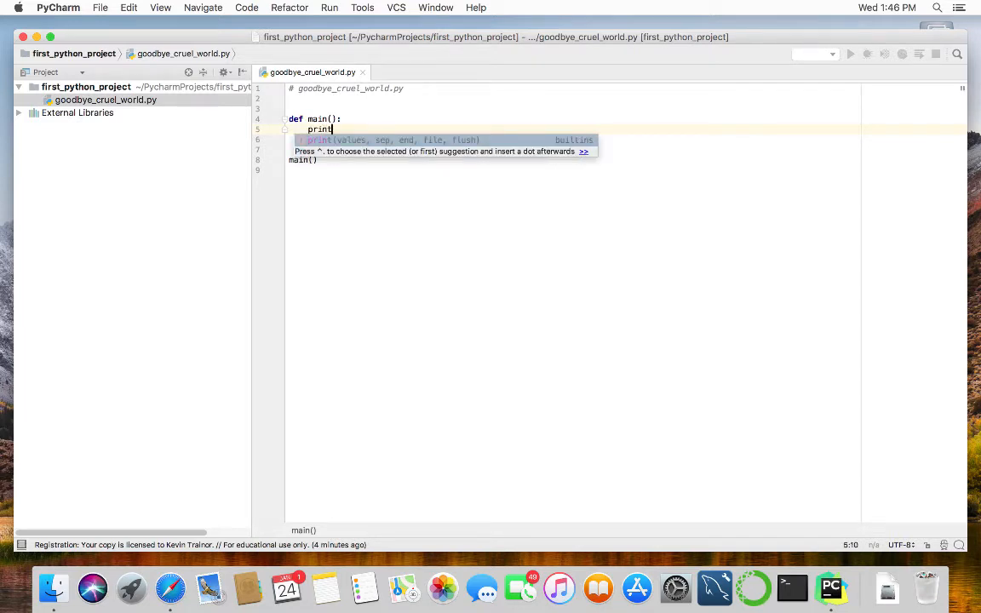
pyautogui.write('(')
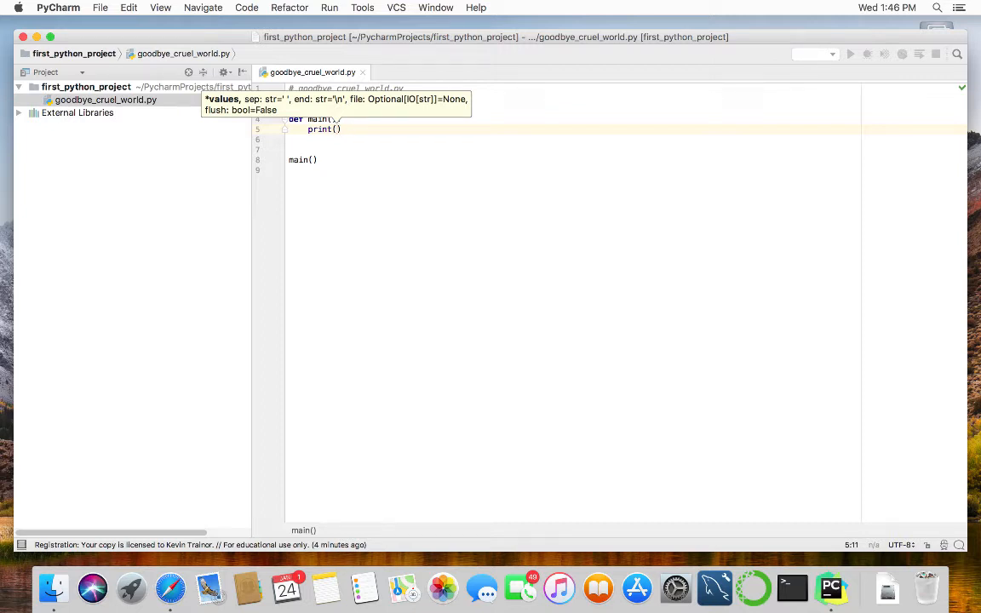
pyautogui.write("'")
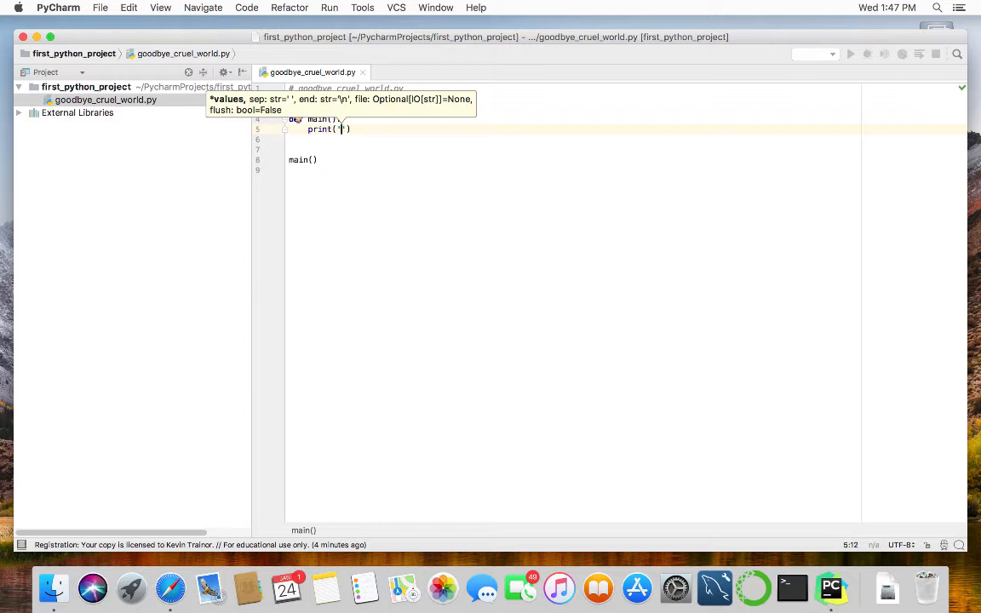
pyautogui.write('Good')
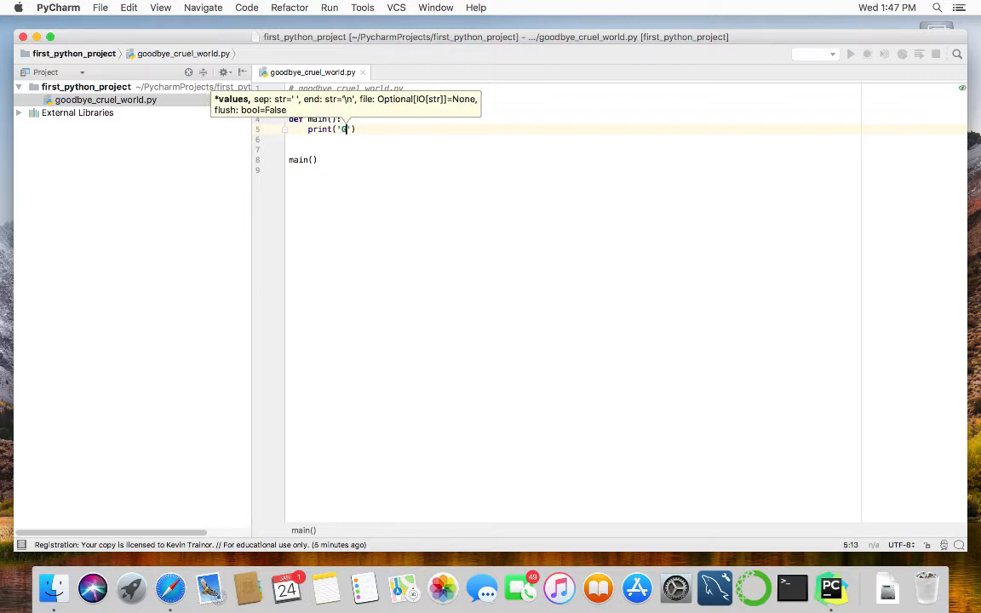
pyautogui.write('bye,')
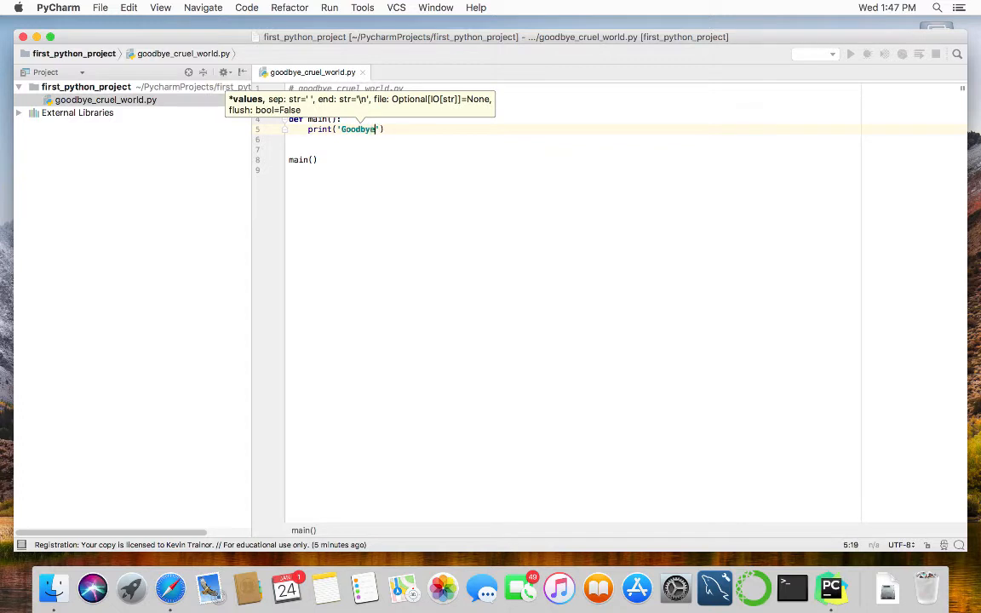
pyautogui.write(' Crue')
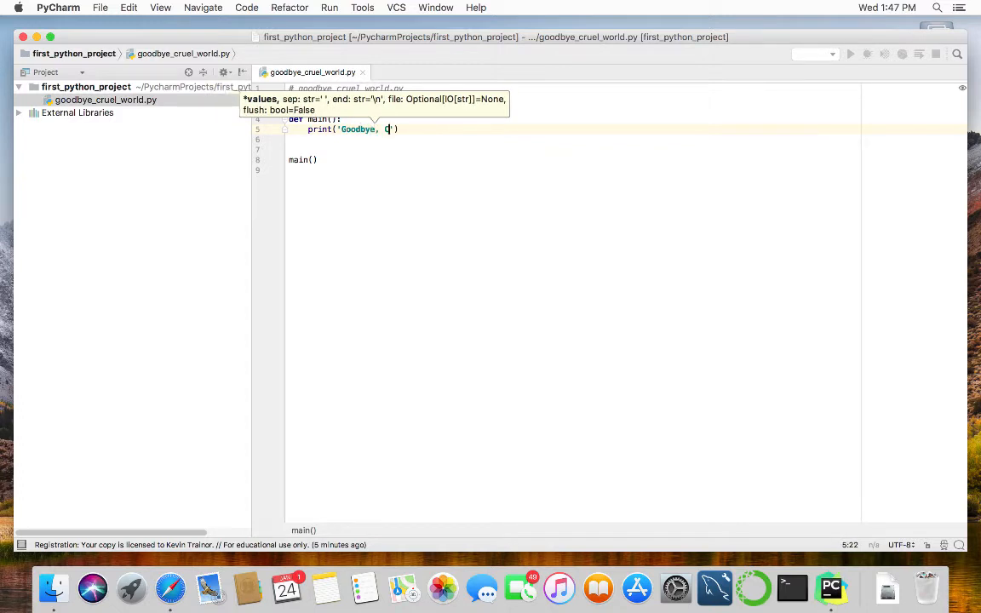
pyautogui.write('l ')
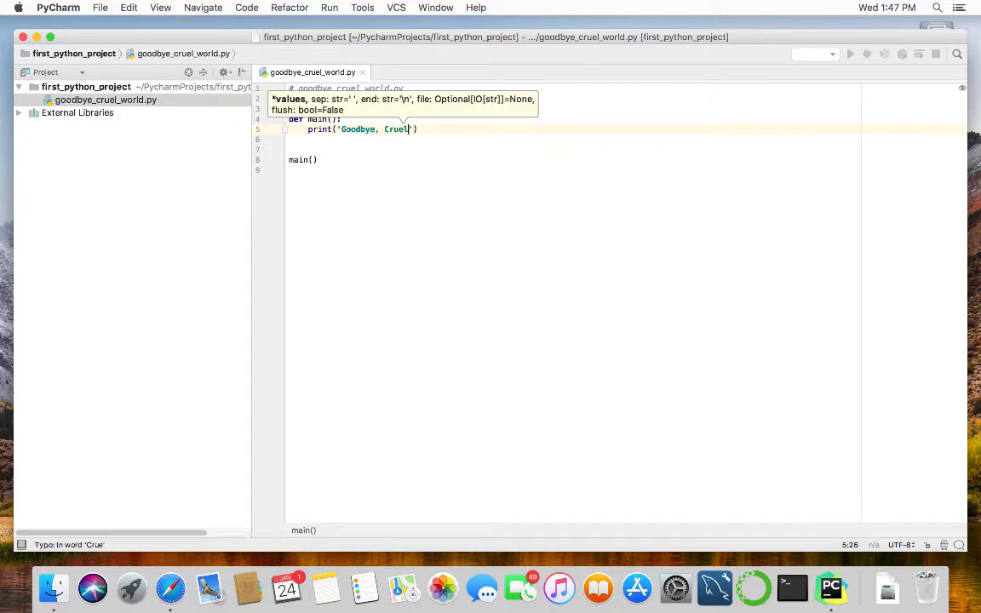
pyautogui.write('World')
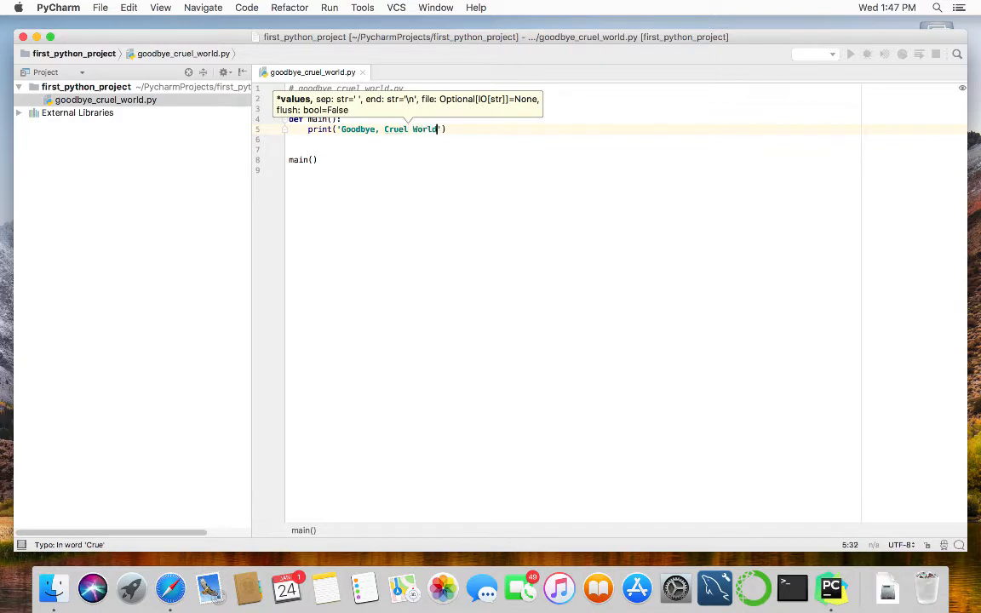
pyautogui.write('.')
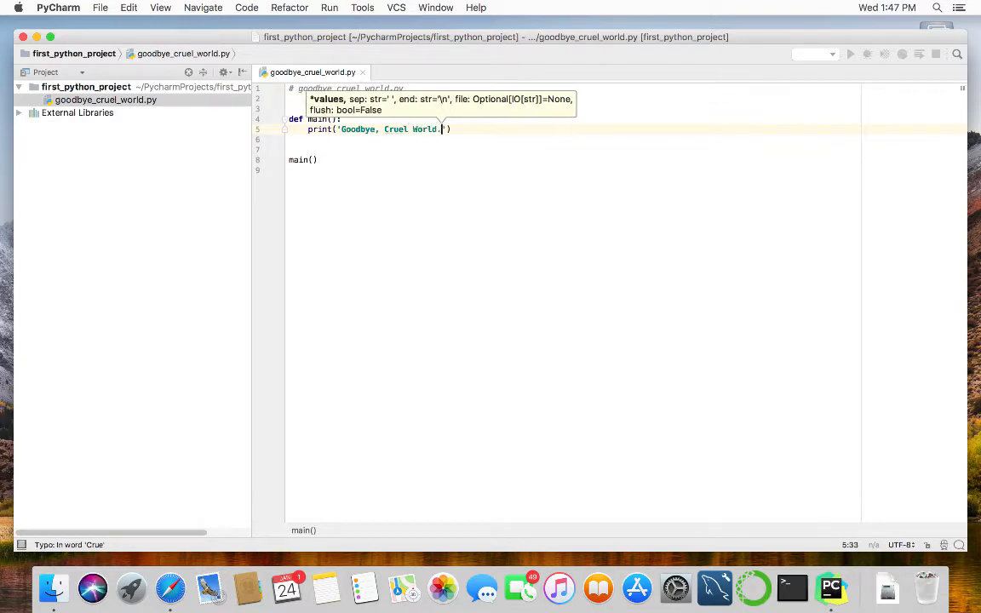
pyautogui.click(413, 251)
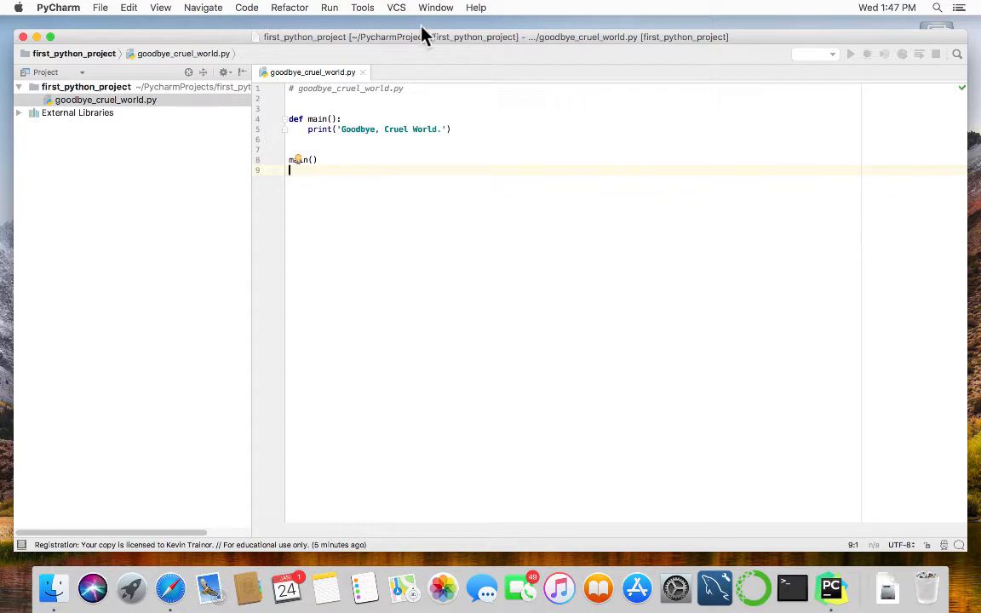
# Run goodbye_cruel_world from the editor's context menu to print 'Goodbye, Cruel World.'.
pyautogui.rightClick(415, 170)
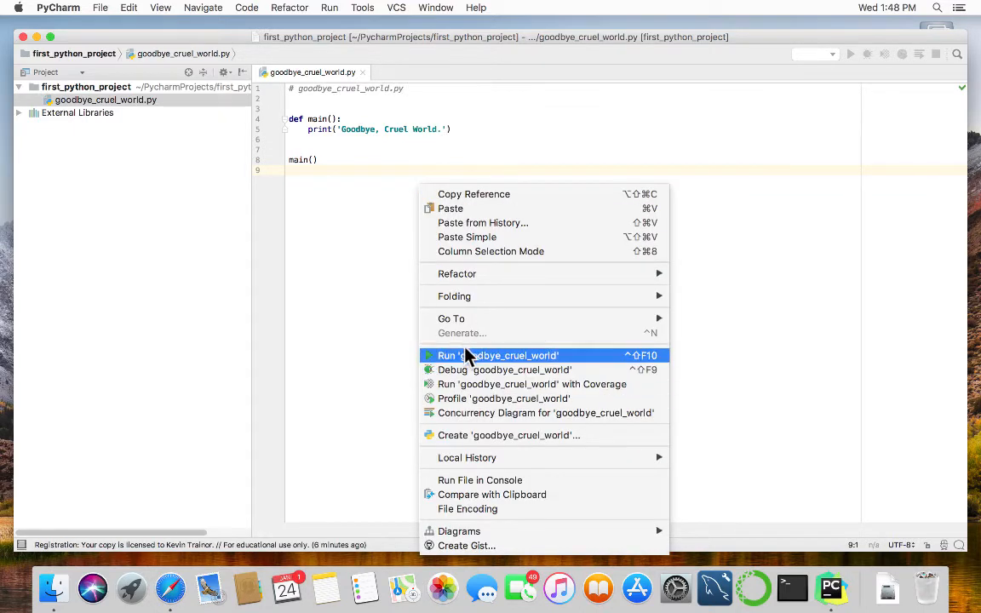
pyautogui.click(537, 356)
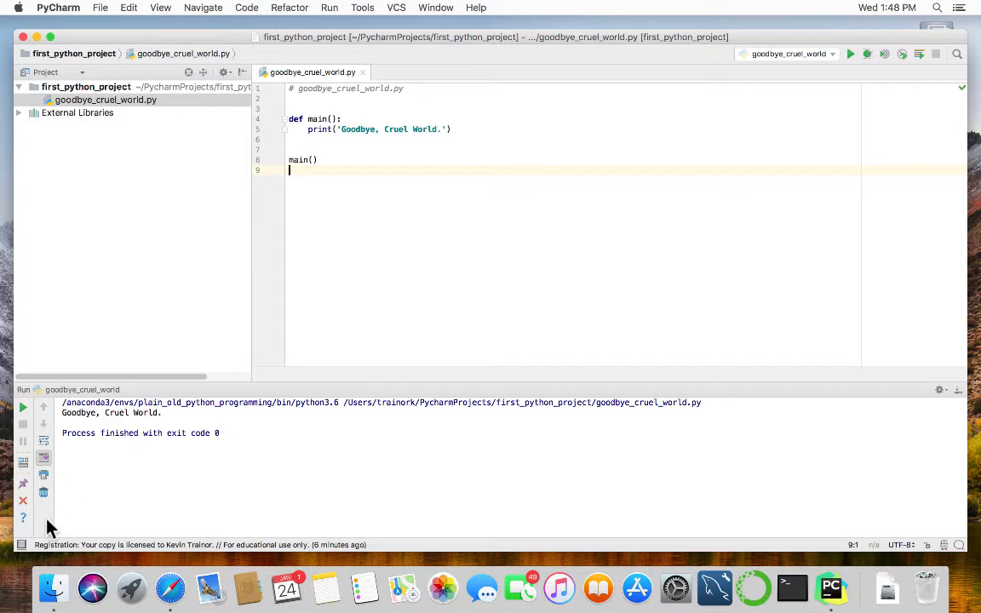
pyautogui.moveTo(18, 545)
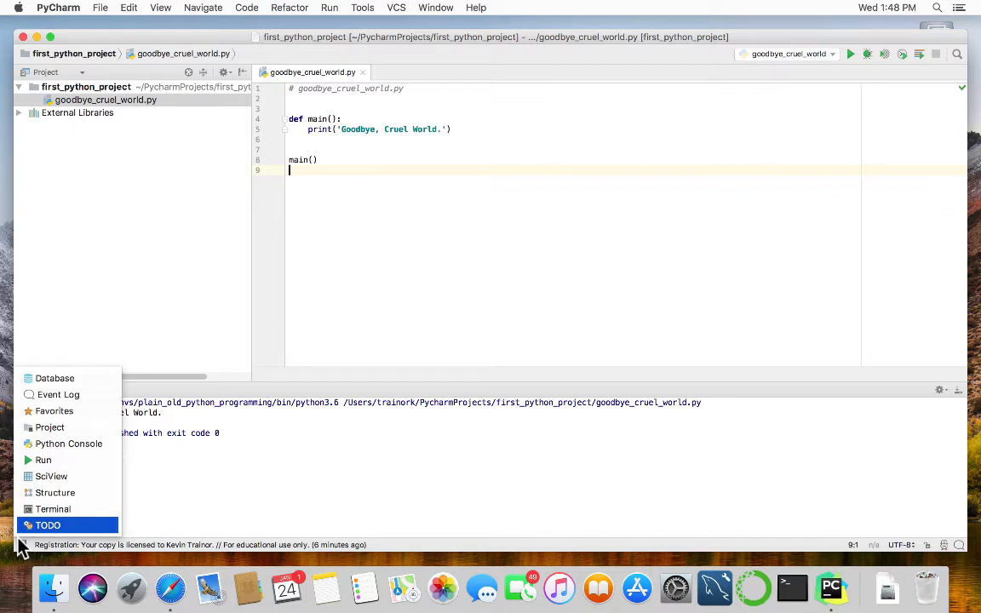
pyautogui.click(67, 438)
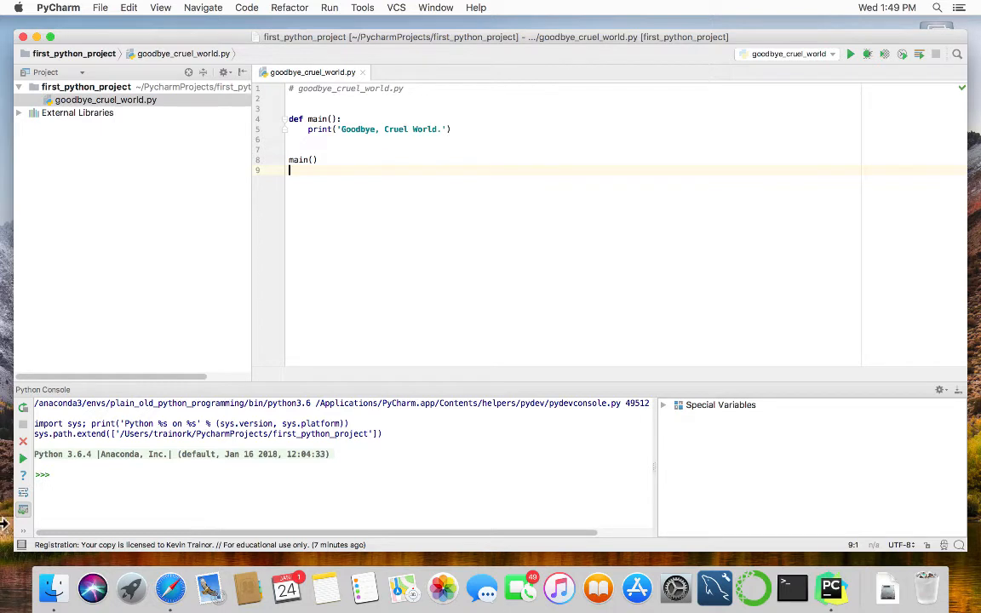
pyautogui.moveTo(17, 542)
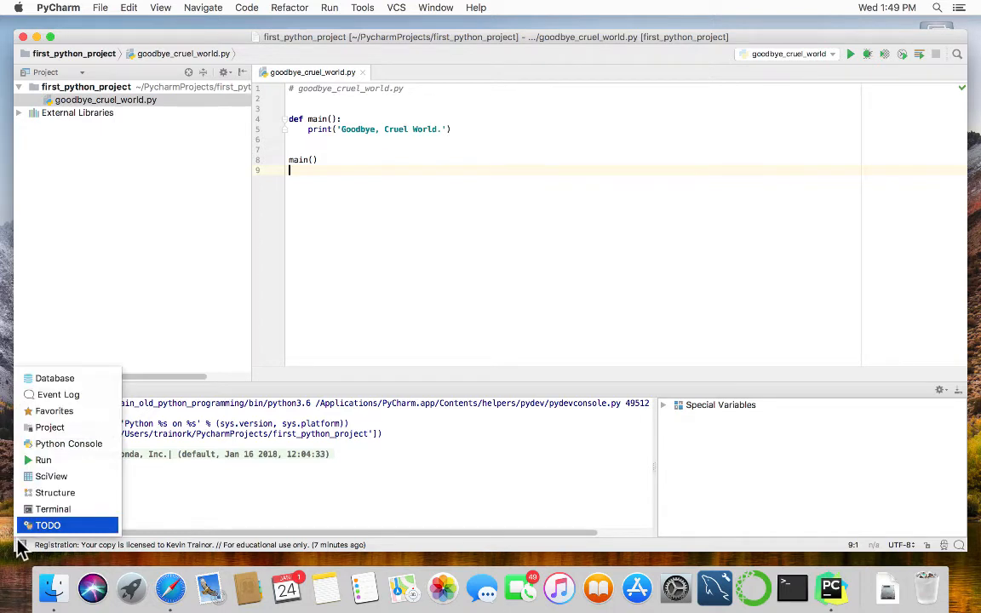
pyautogui.click(39, 461)
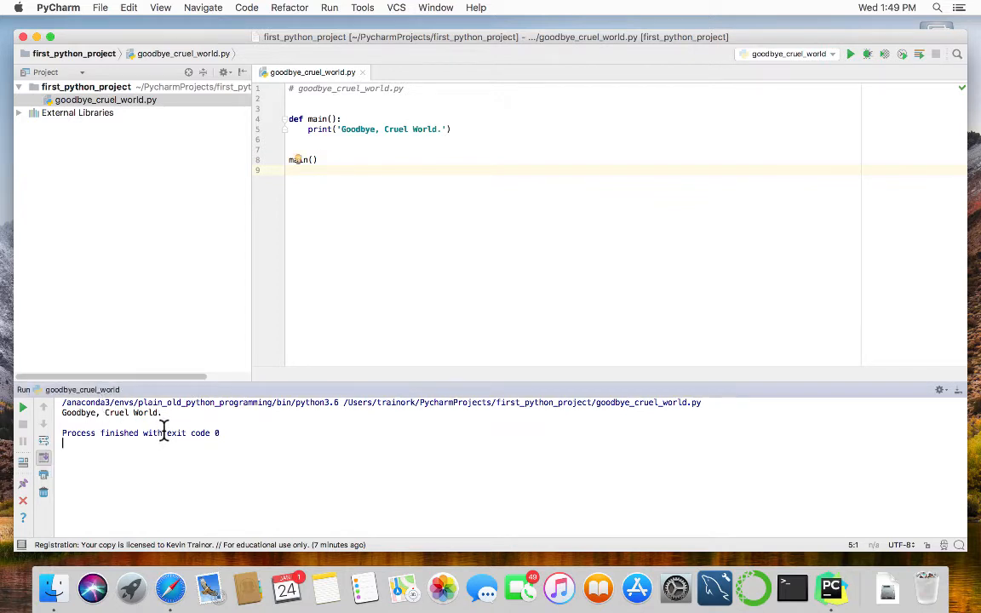
pyautogui.moveTo(20, 546)
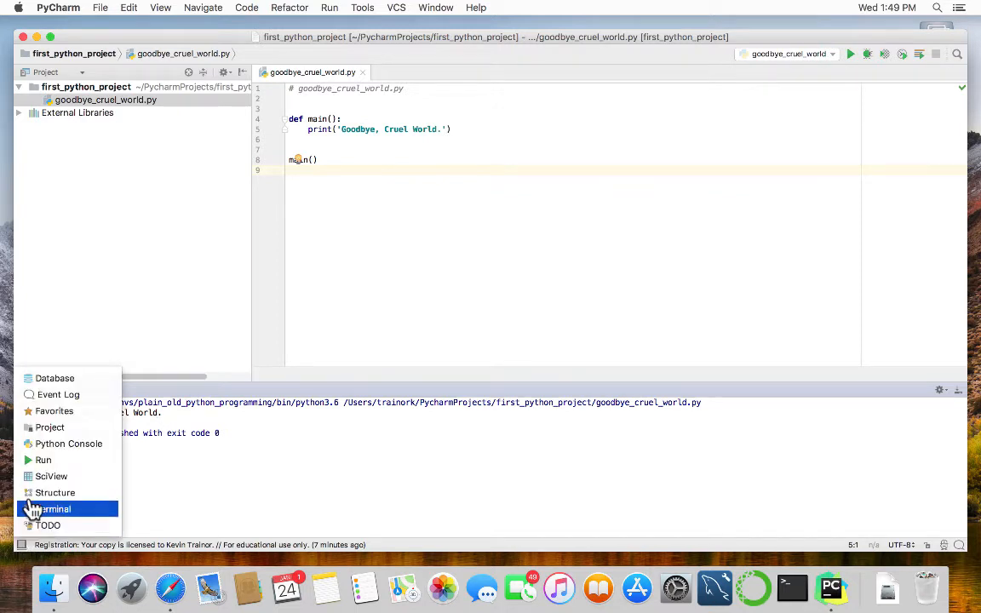
# Run conda list in PyCharm's Terminal and scroll through the installed packages.
pyautogui.click(33, 510)
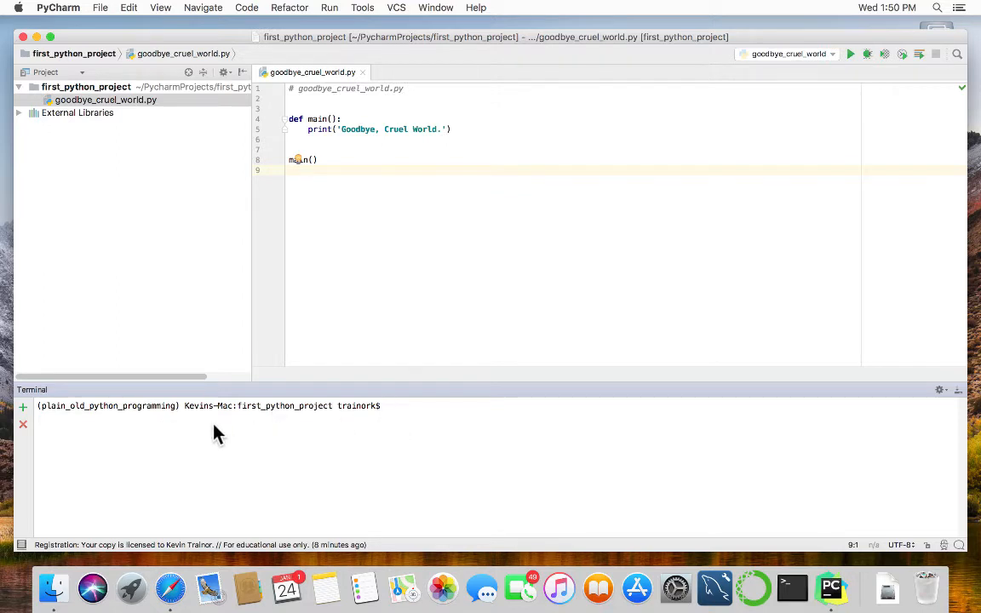
pyautogui.write('conda list')
pyautogui.press('Return')
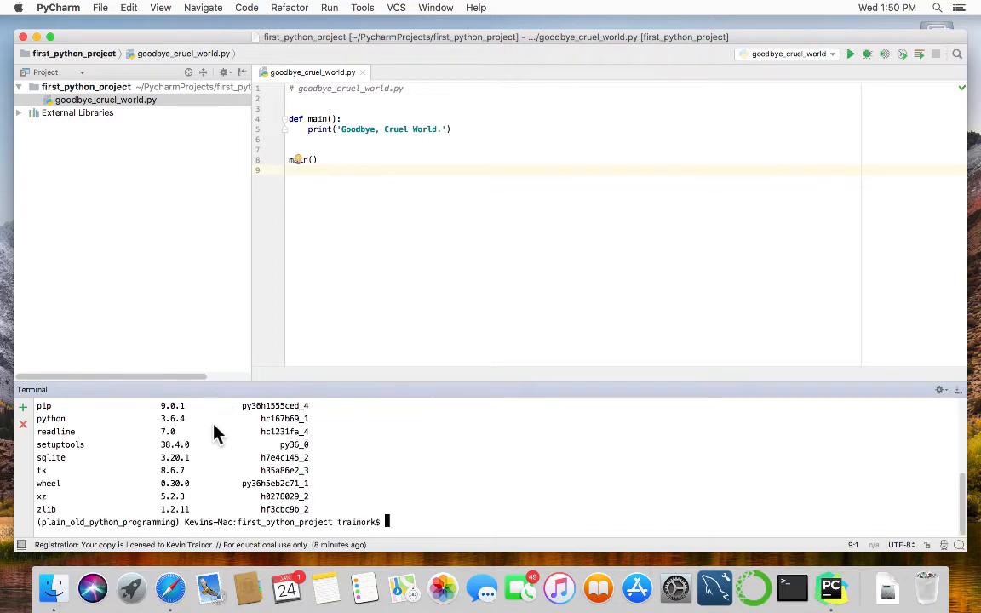
pyautogui.scroll(2, 213, 456)
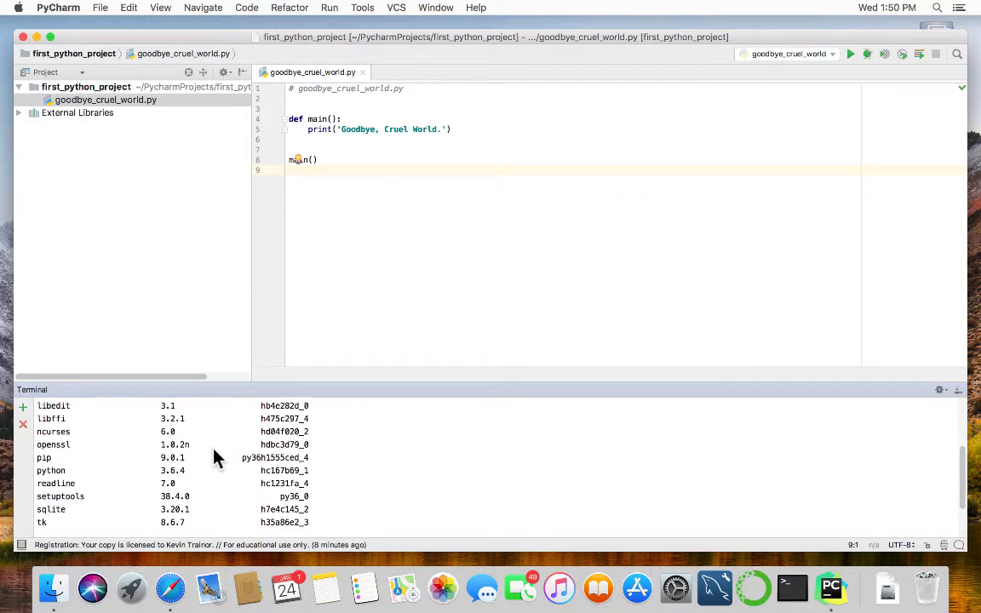
pyautogui.scroll(4, 213, 456)
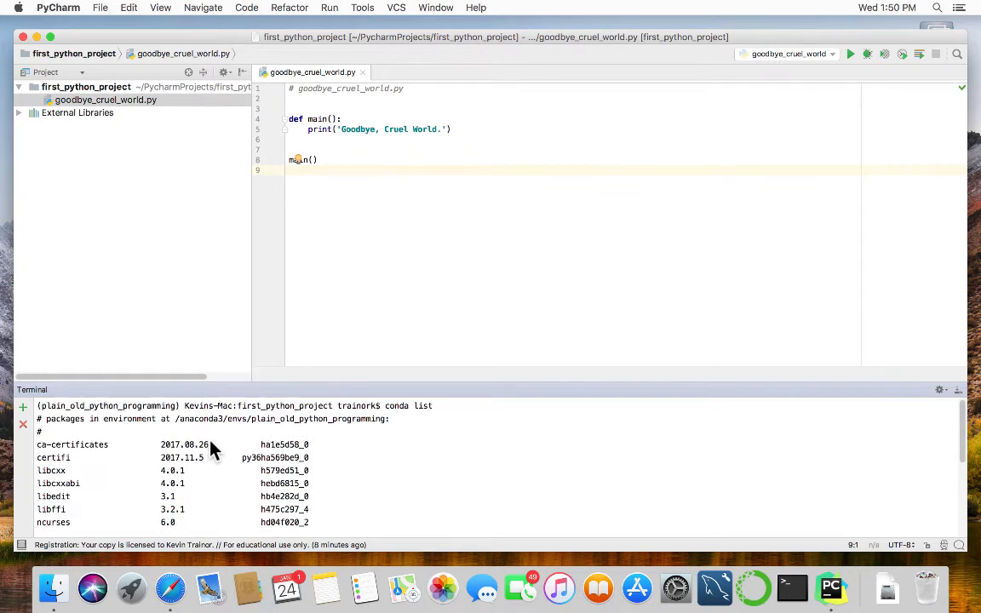
pyautogui.scroll(-3, 213, 451)
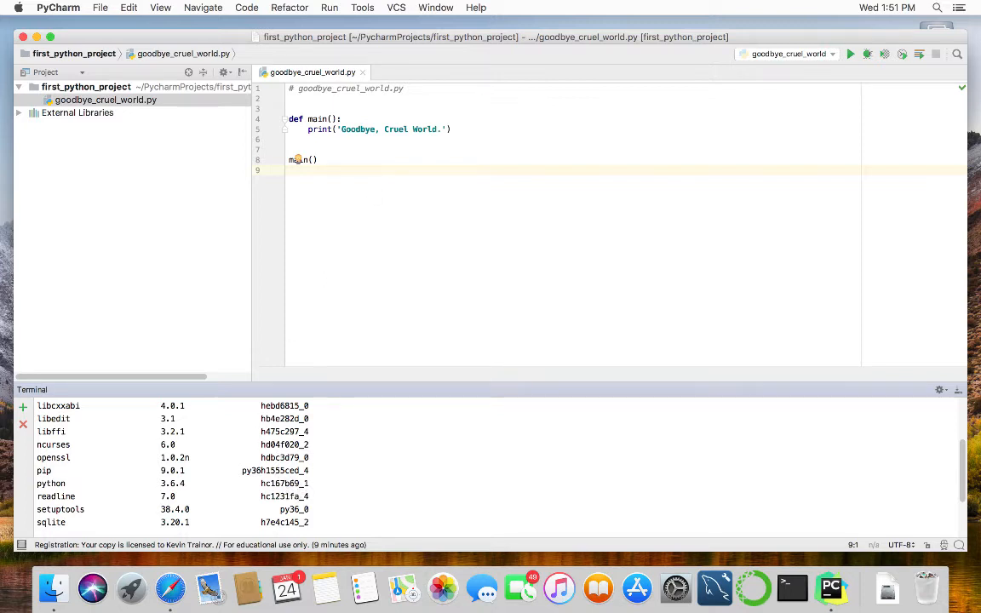
# Close first_python_project and create second_python_project on the existing plain_old_python_programming Python 3.6 interpreter.
pyautogui.click(23, 37)
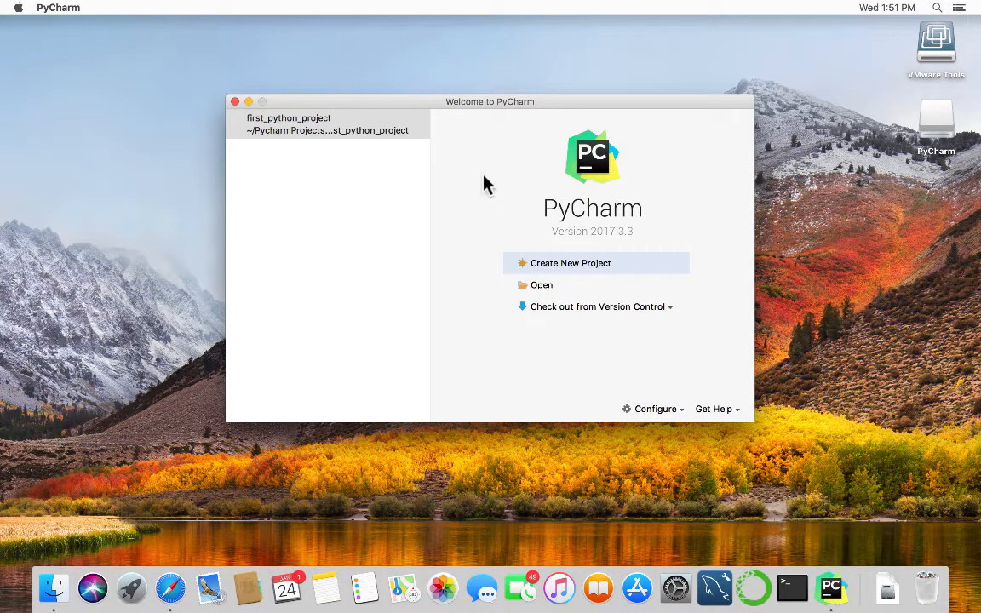
pyautogui.click(566, 263)
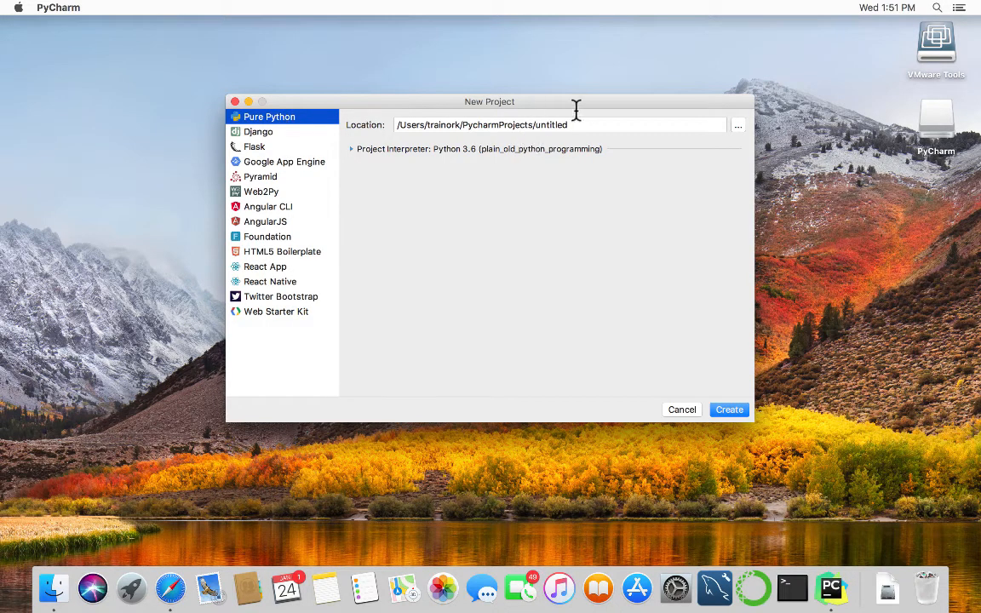
pyautogui.moveTo(570, 112); pyautogui.dragTo(532, 114)
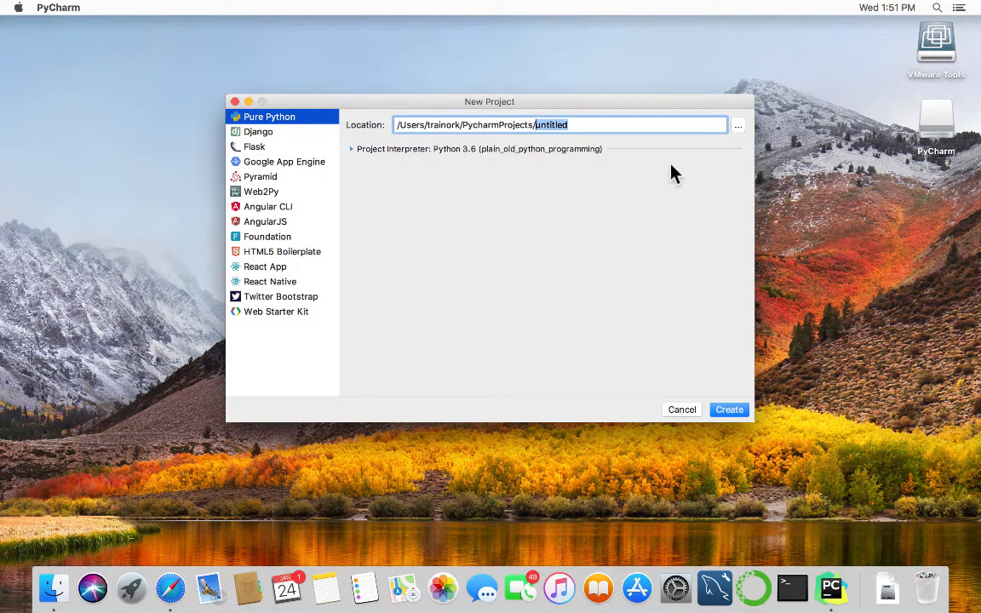
pyautogui.write('second_python')
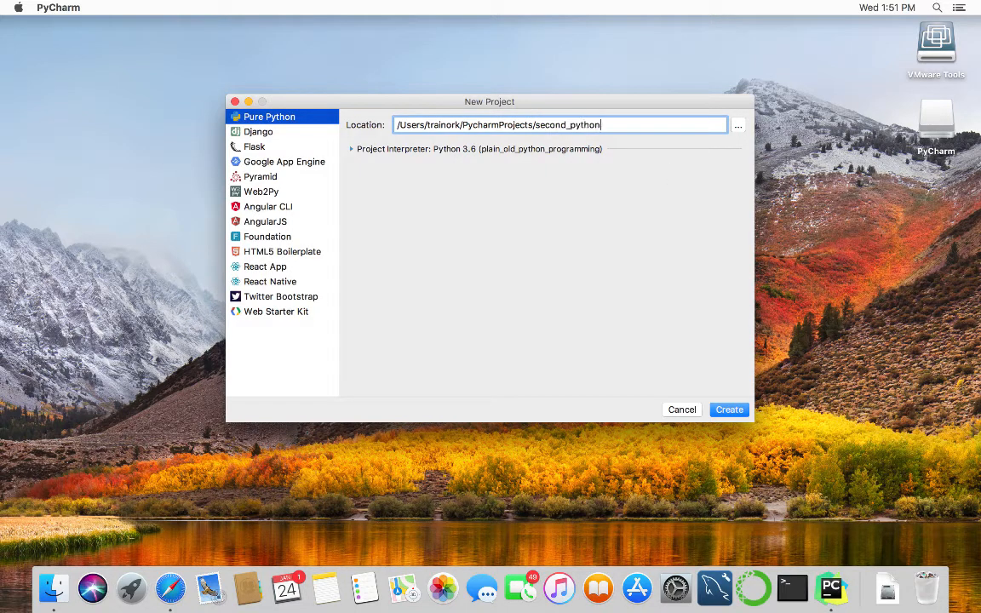
pyautogui.write('_project')
pyautogui.click(349, 147)
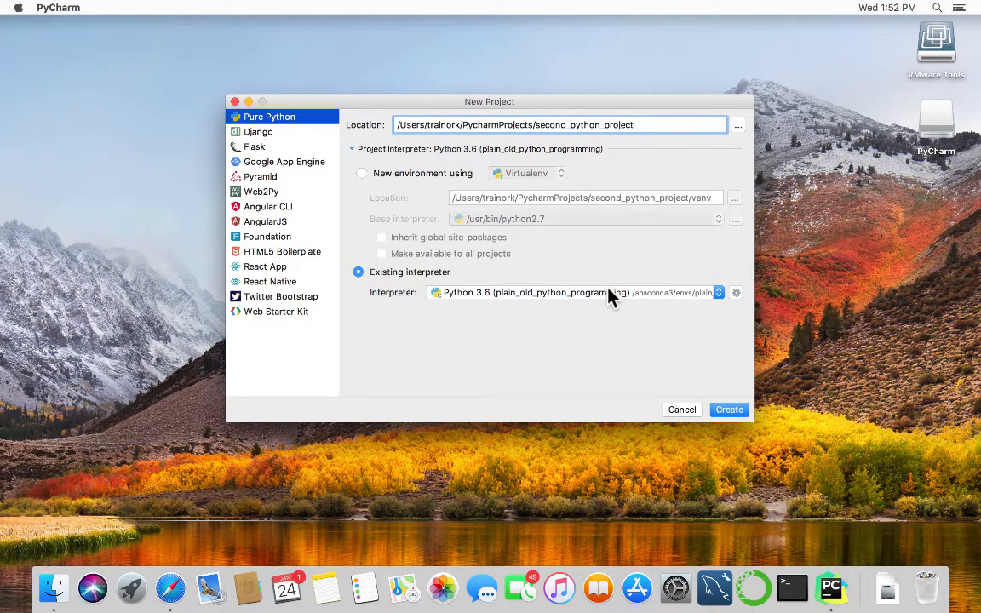
pyautogui.click(726, 409)
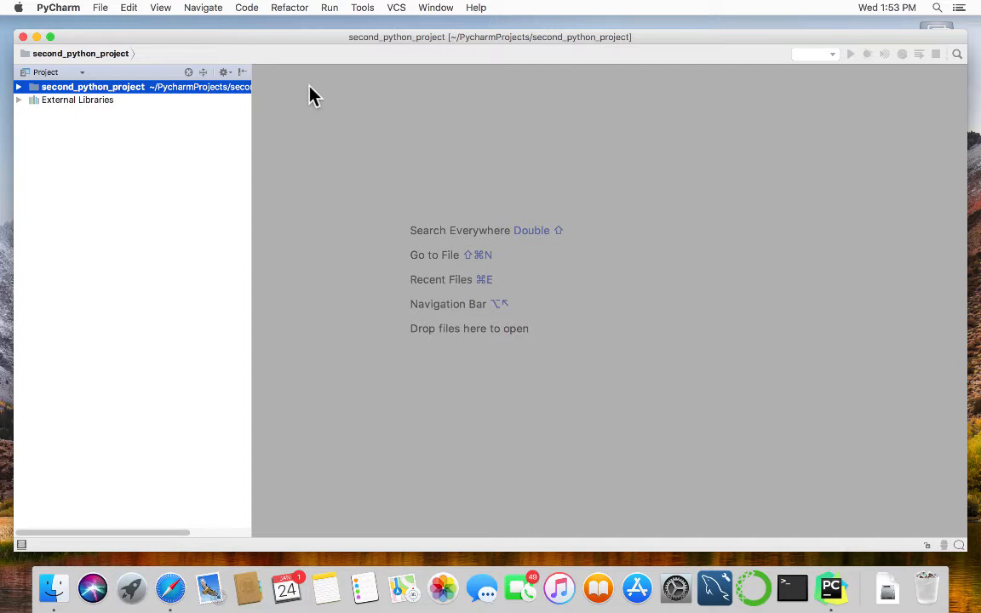
# Close second_python_project and start a Django project at PycharmProjects/first_django_project.
pyautogui.click(23, 37)
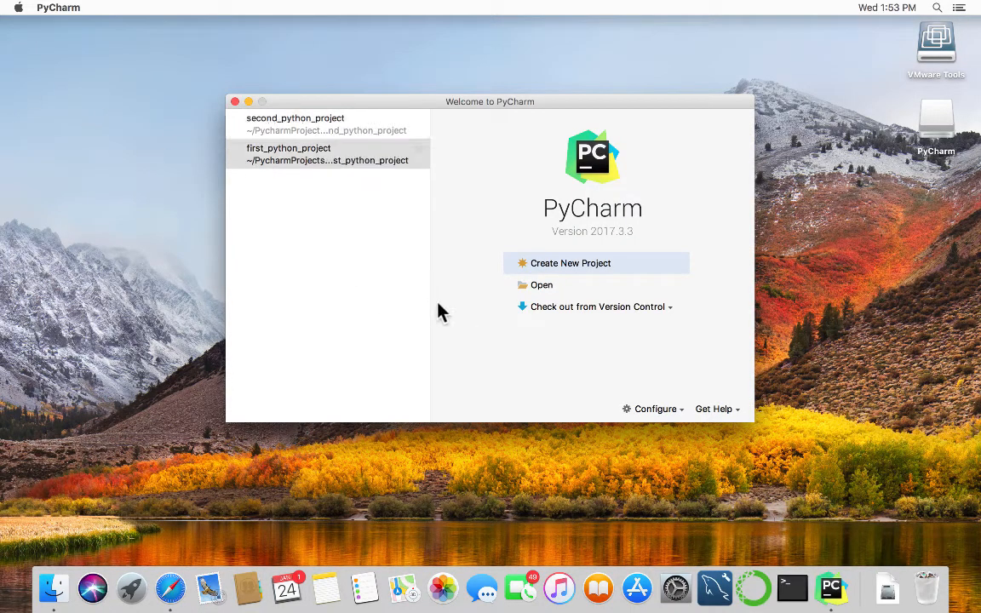
pyautogui.click(586, 264)
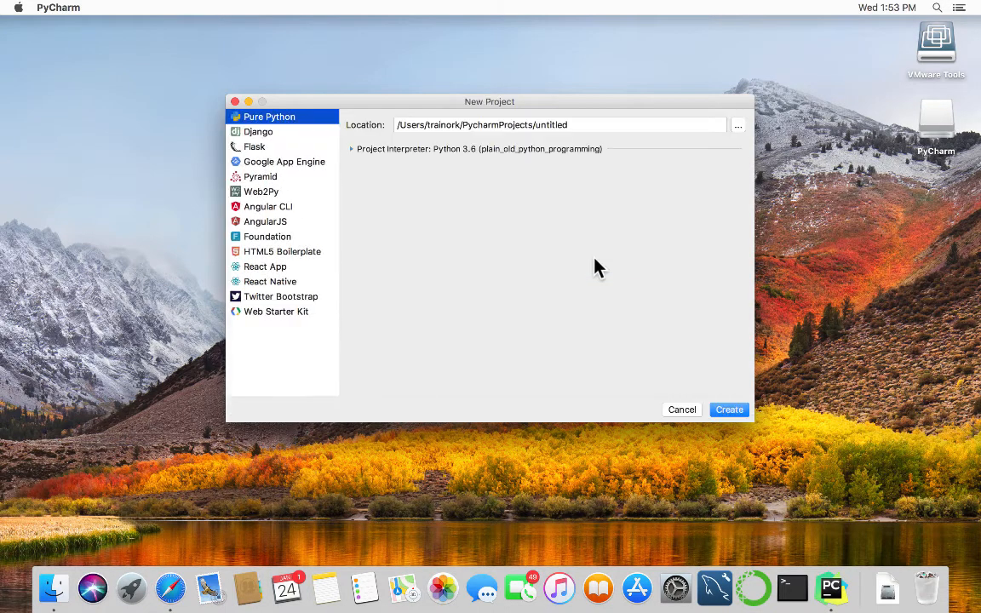
pyautogui.click(256, 133)
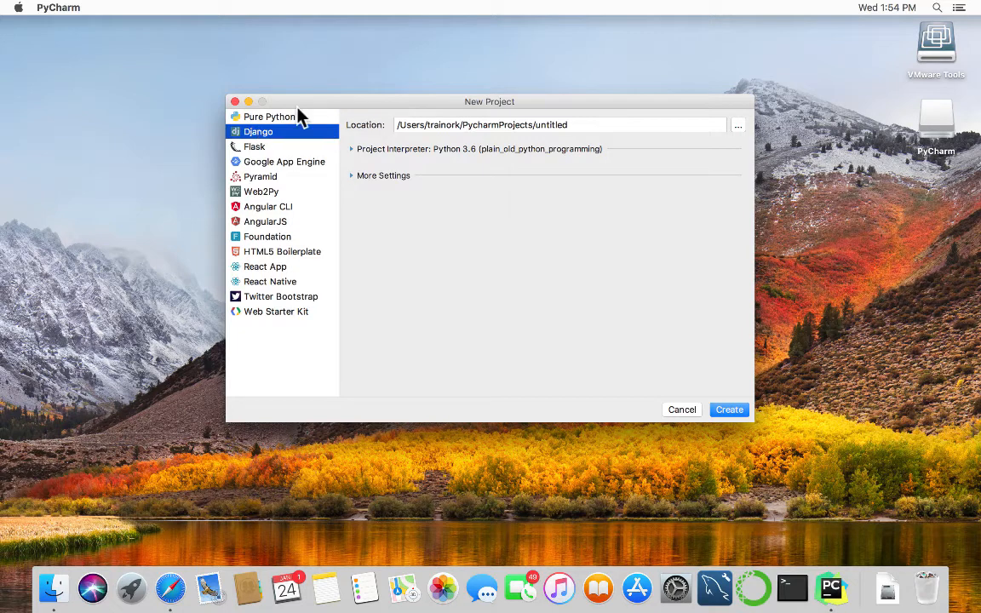
pyautogui.click(569, 120)
pyautogui.press('BackSpace')
pyautogui.press('BackSpace')
pyautogui.press('BackSpace')
pyautogui.press('BackSpace')
pyautogui.press('BackSpace')
pyautogui.press('BackSpace')
pyautogui.press('BackSpace')
pyautogui.press('BackSpace')
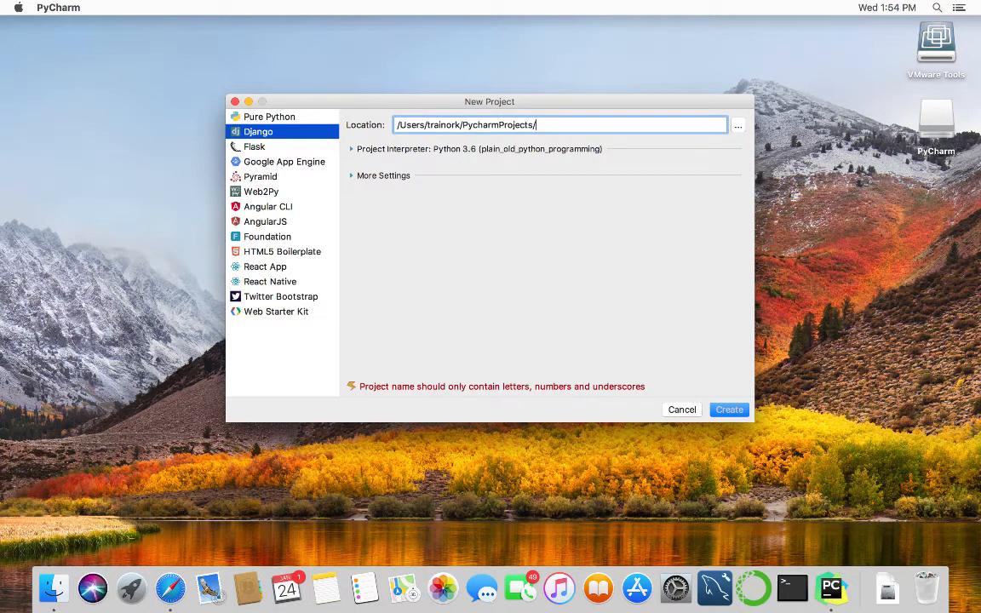
pyautogui.write('first')
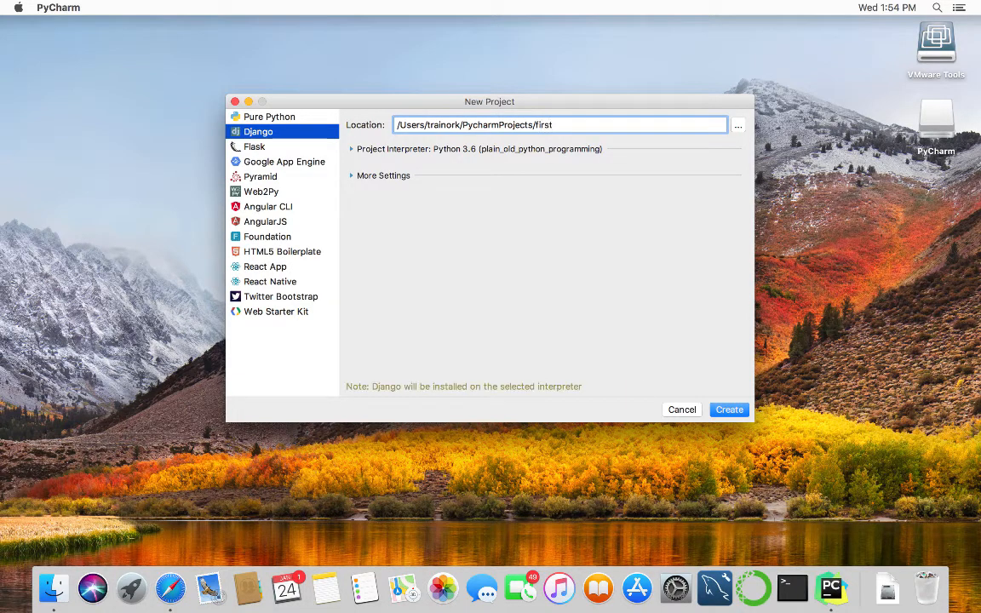
pyautogui.write('_django_project')
# Check the Django project's interpreter list, then show the Add Local/Add Remote interpreter options.
pyautogui.click(338, 146)
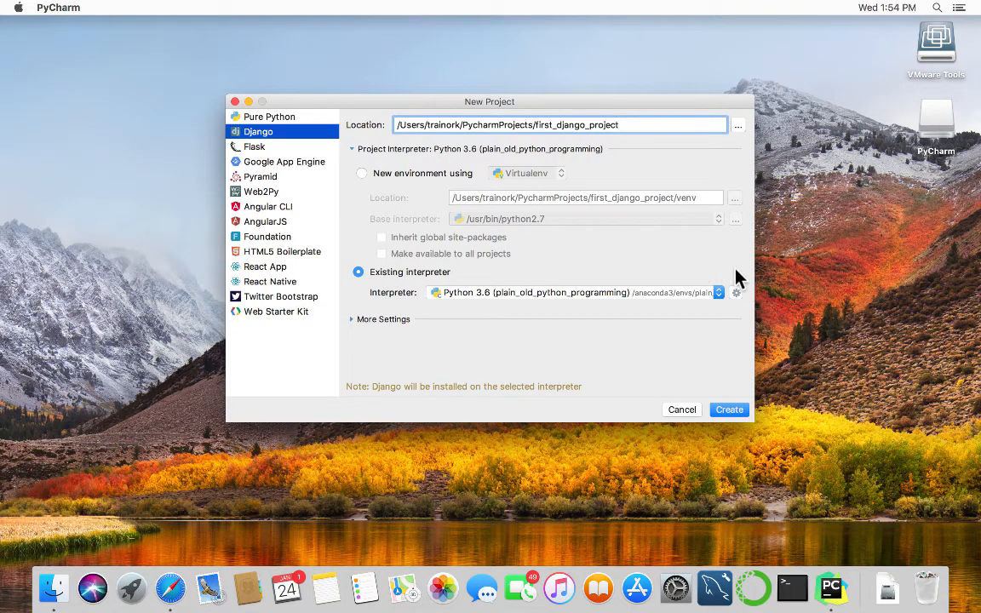
pyautogui.click(717, 294)
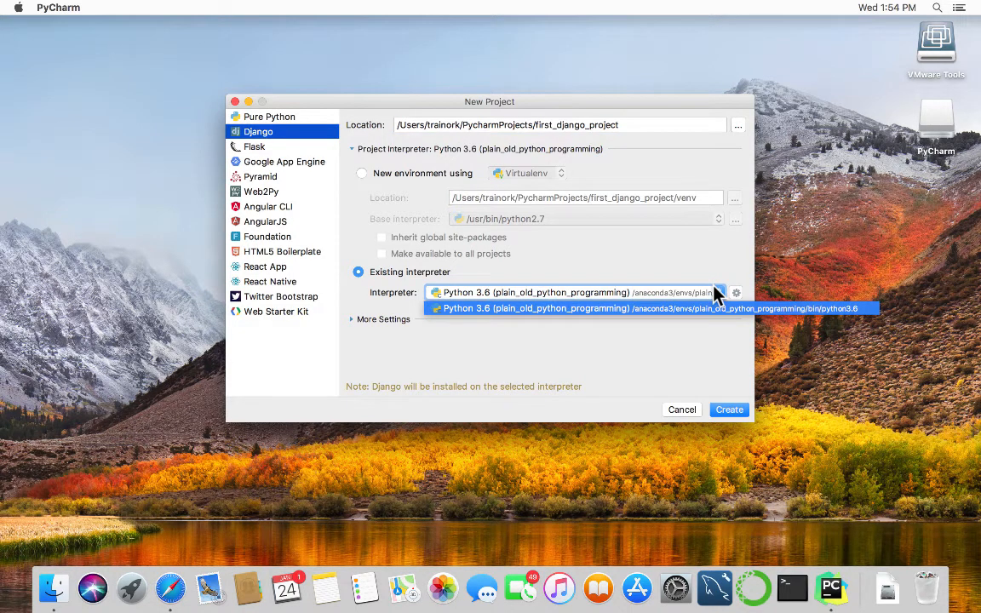
pyautogui.click(718, 293)
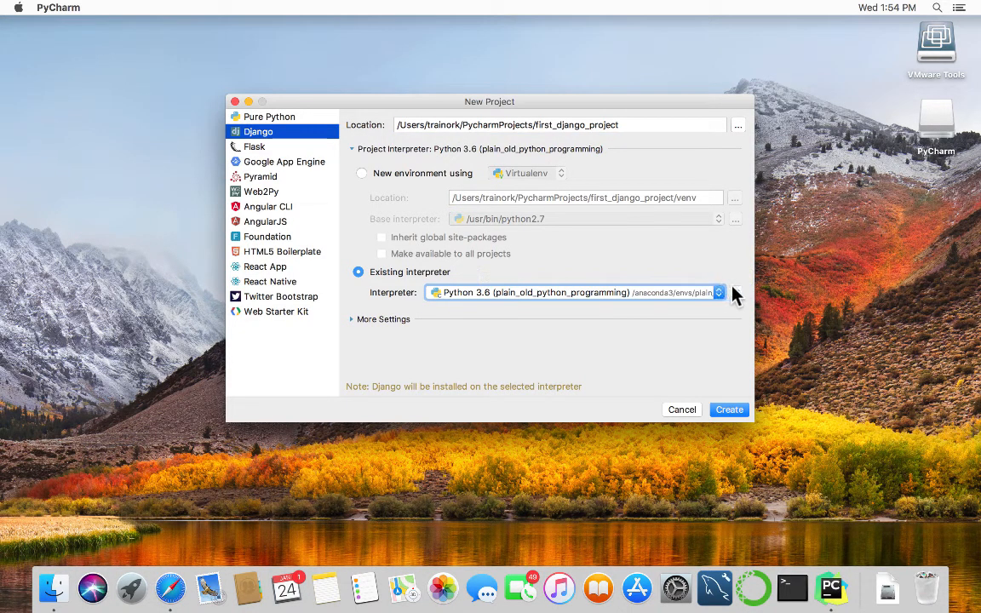
pyautogui.click(733, 293)
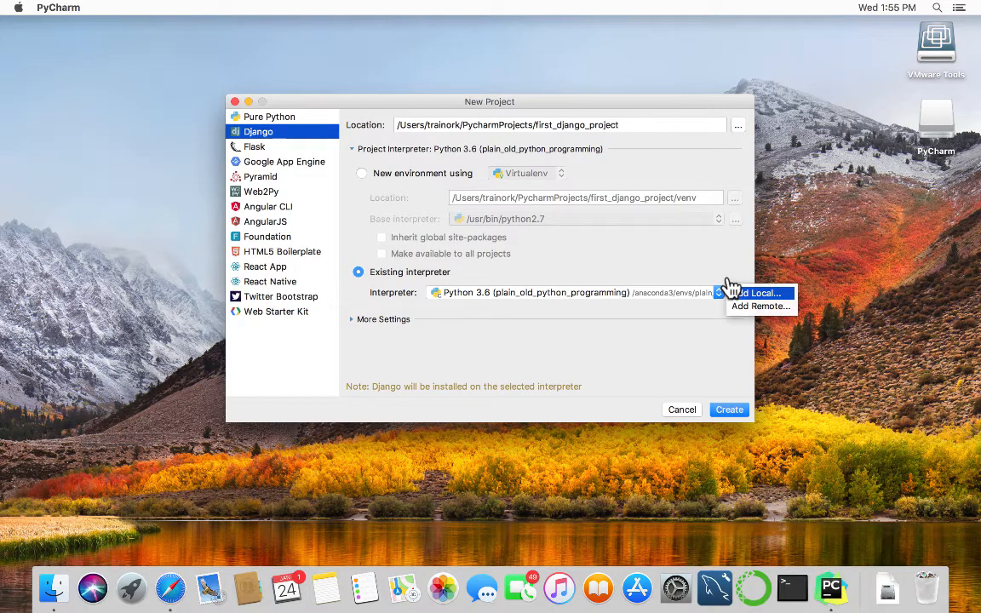
# Add a local interpreter by browsing the file system to anaconda3/envs, revealing django_11_also.
pyautogui.click(738, 292)
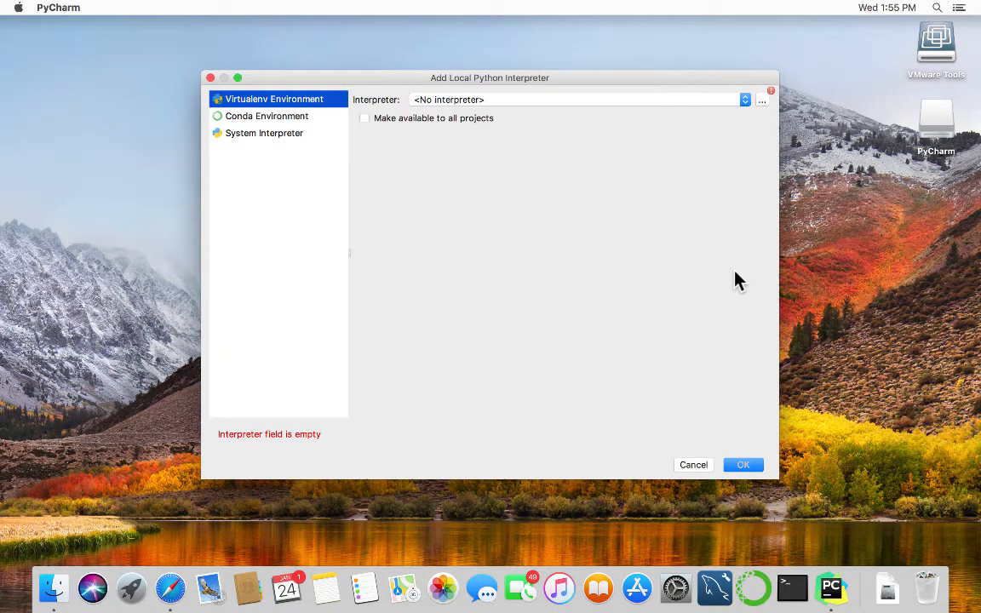
pyautogui.click(745, 99)
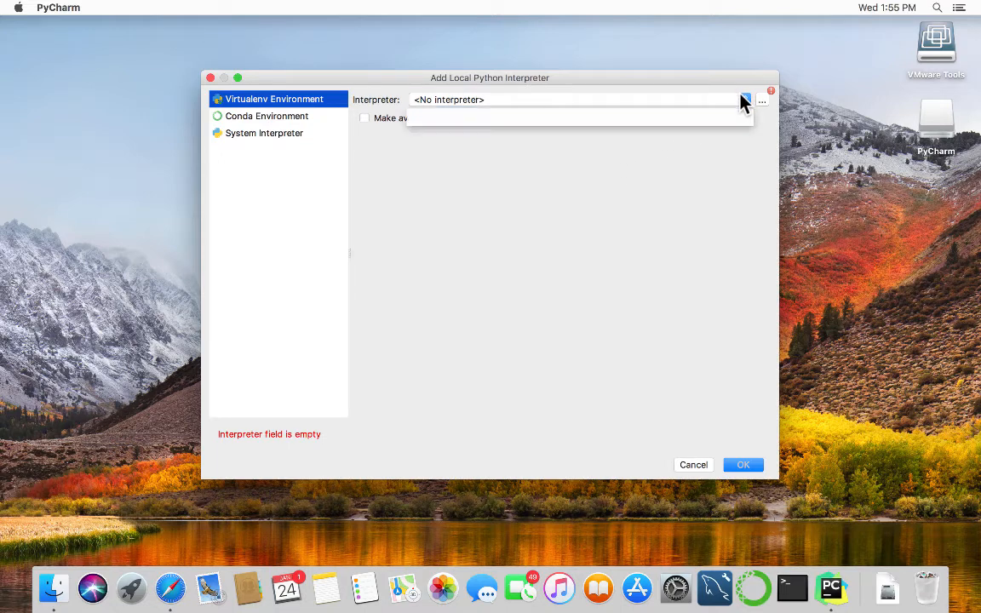
pyautogui.click(743, 100)
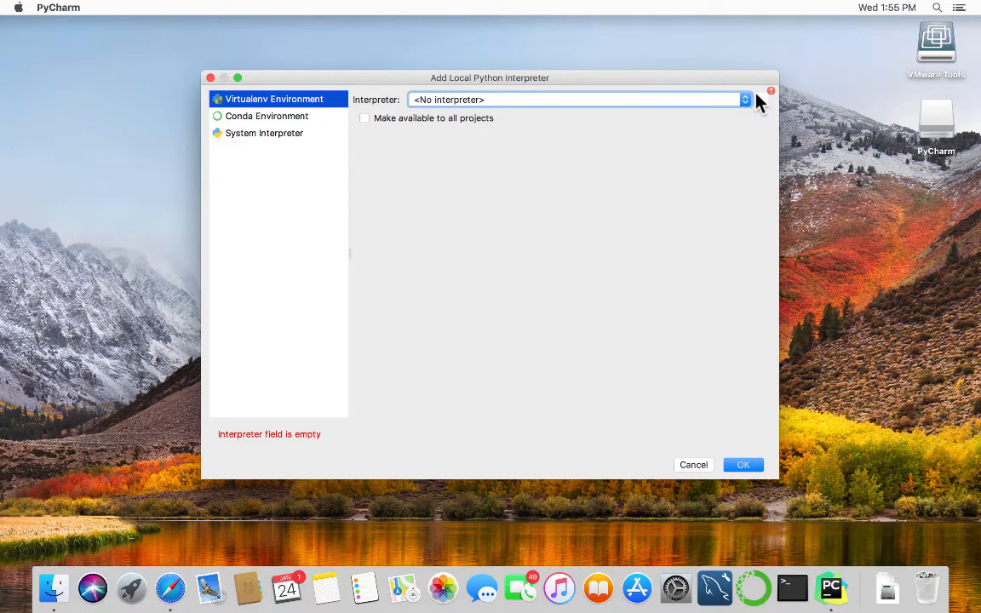
pyautogui.click(758, 100)
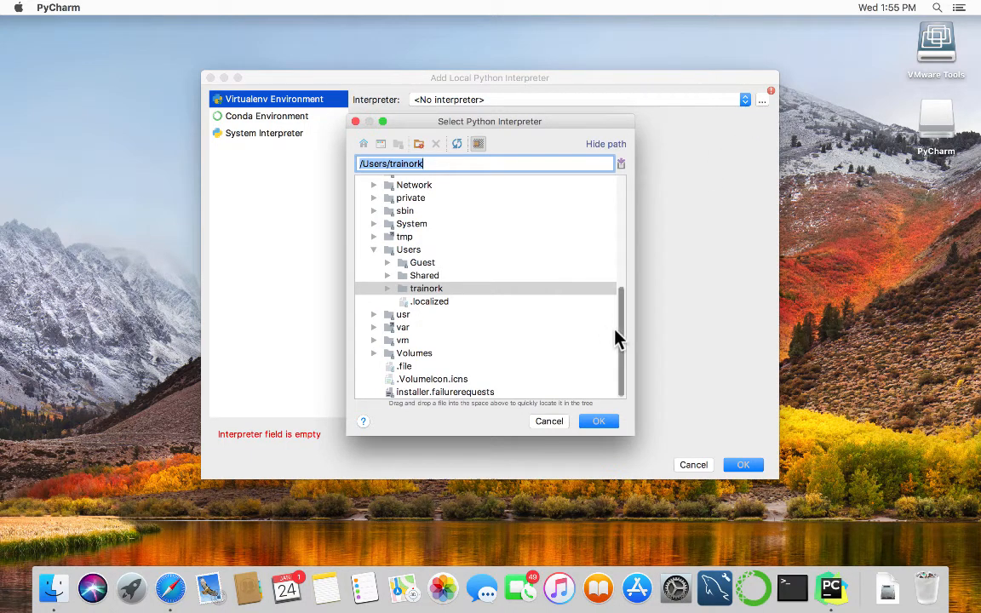
pyautogui.moveTo(617, 339); pyautogui.dragTo(602, 236)
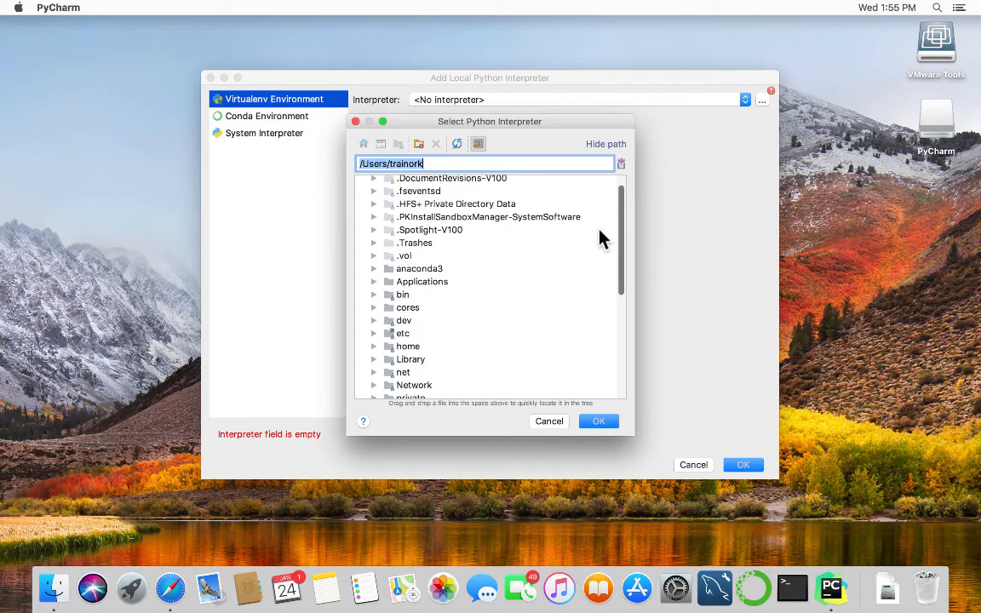
pyautogui.click(371, 265)
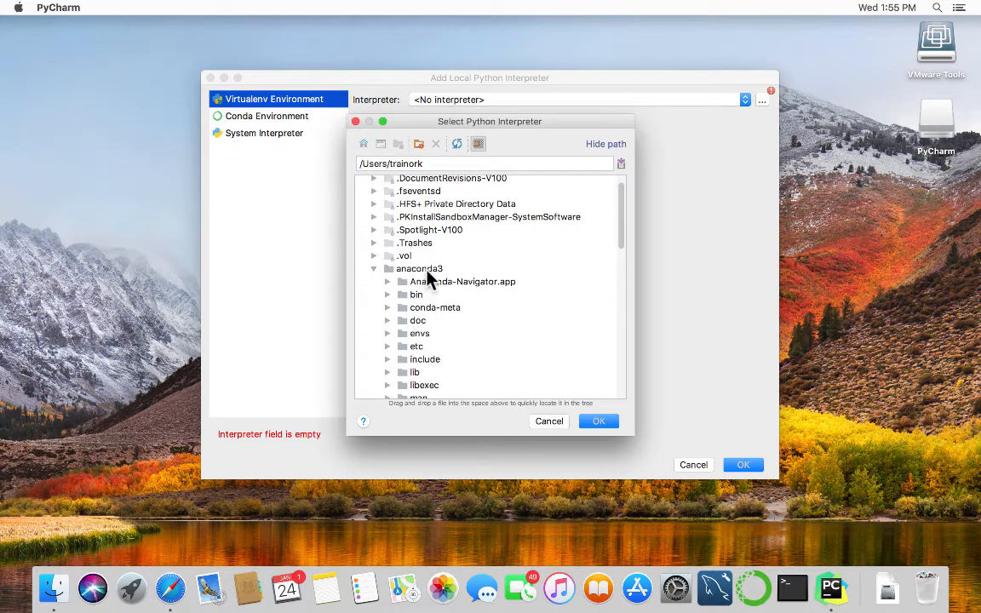
pyautogui.click(385, 331)
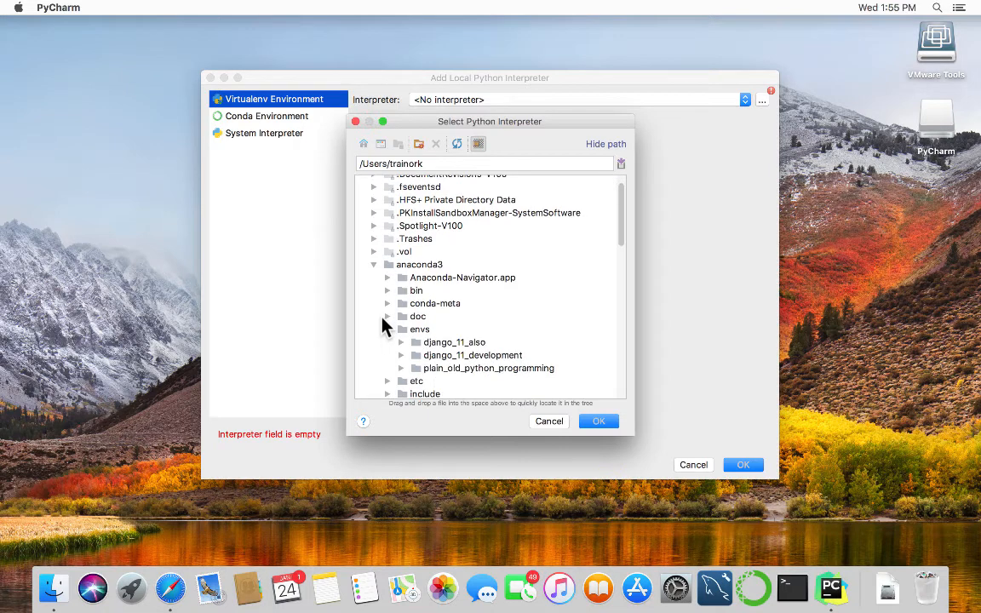
pyautogui.scroll(-1, 383, 326)
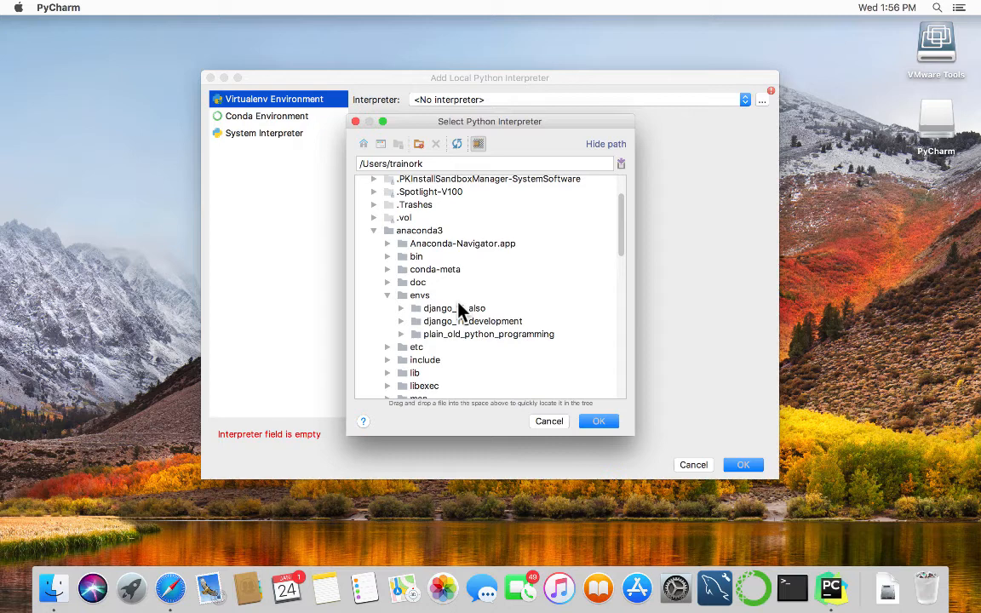
# Select /anaconda3/envs/django_11_also/bin/python3.6 in the interpreter browser and confirm it.
pyautogui.click(400, 308)
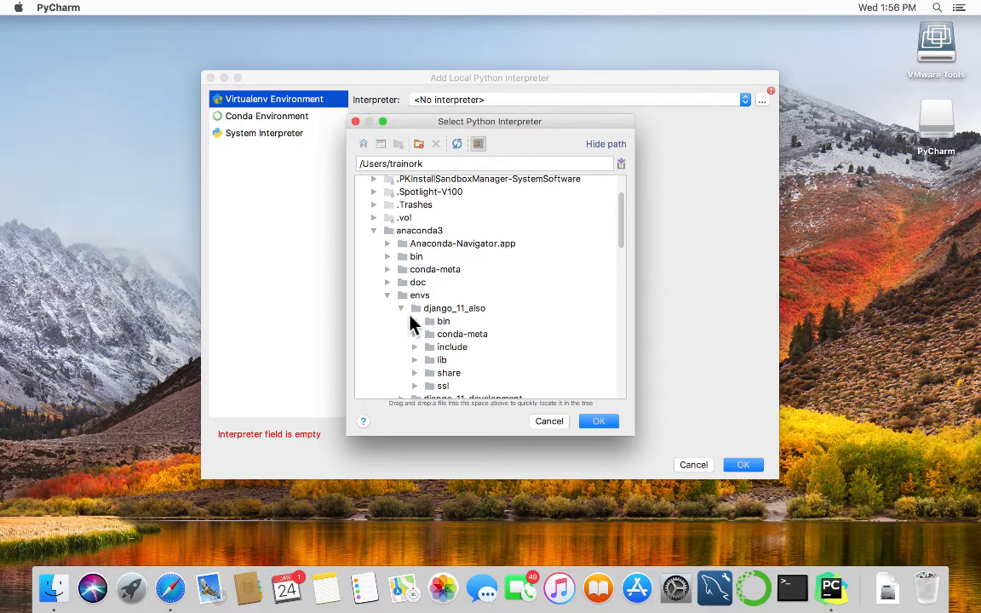
pyautogui.click(414, 321)
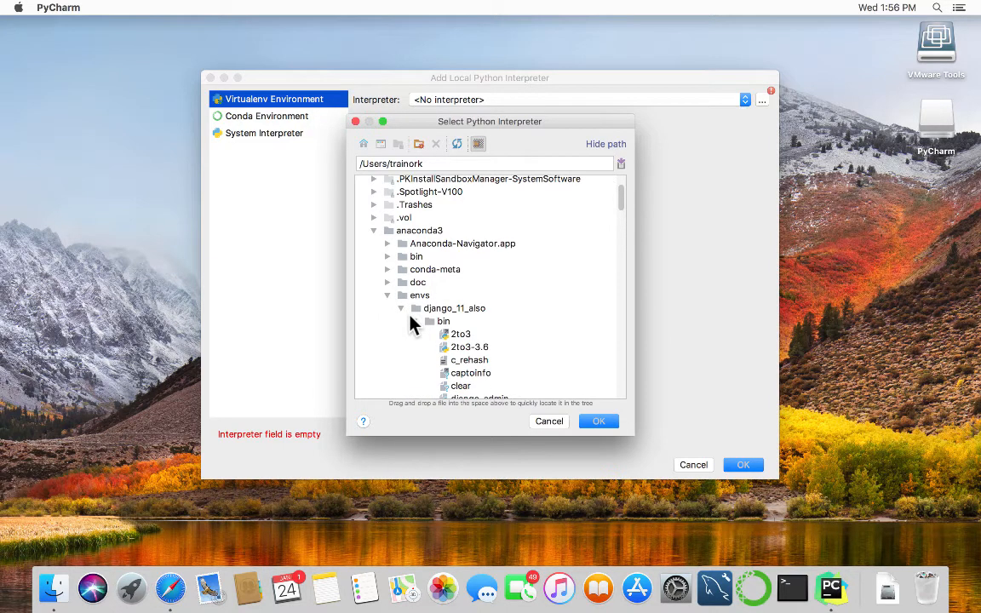
pyautogui.scroll(-2, 467, 366)
pyautogui.scroll(-5, 467, 366)
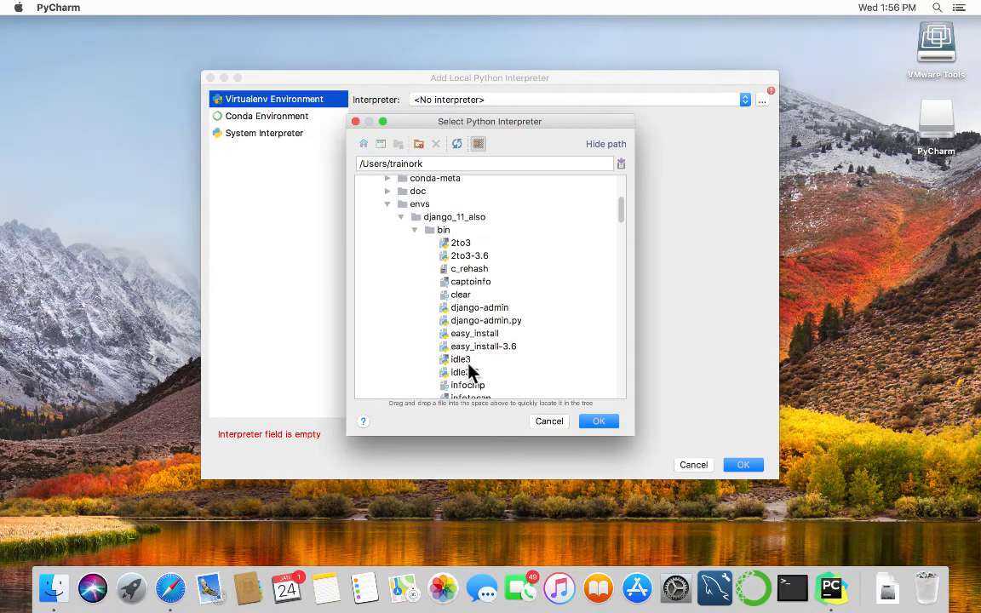
pyautogui.scroll(-7, 467, 358)
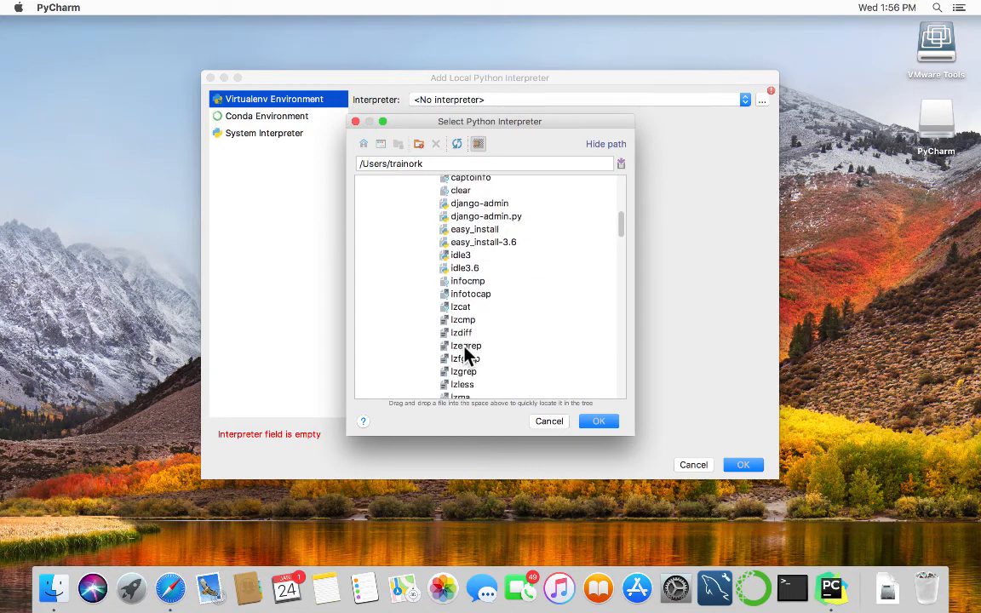
pyautogui.scroll(-3, 467, 353)
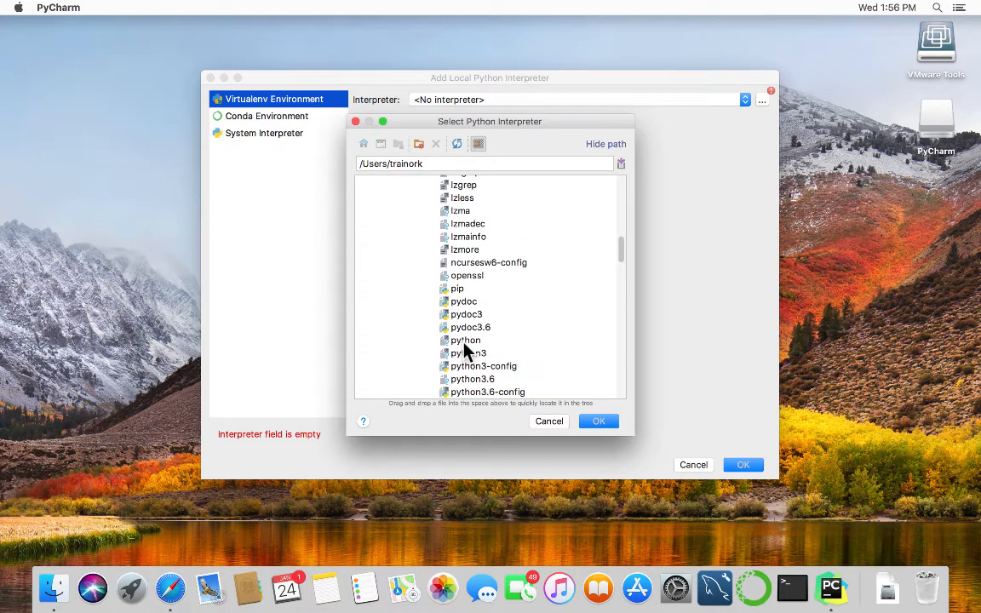
pyautogui.scroll(-2, 465, 347)
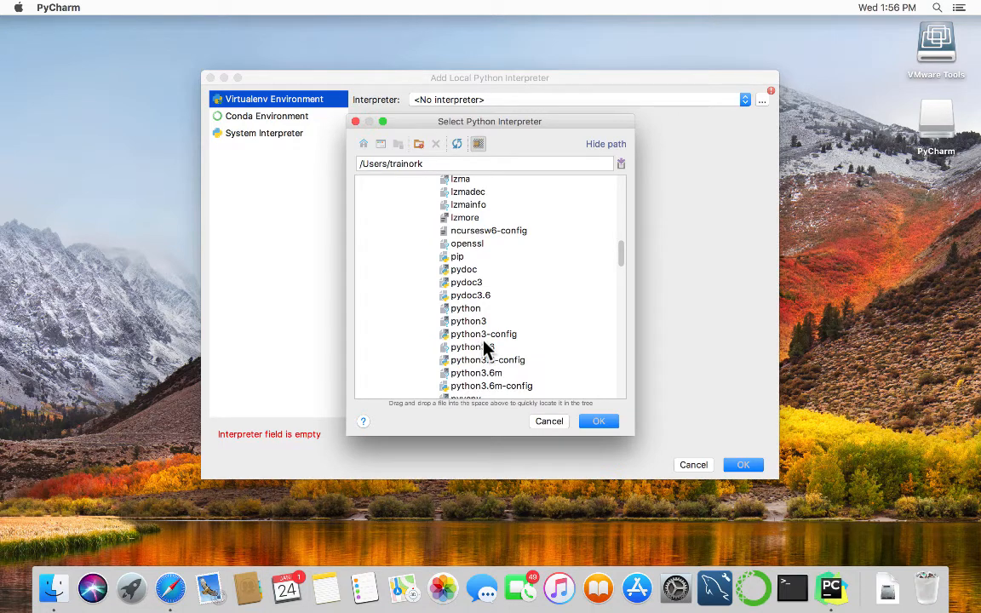
pyautogui.click(488, 348)
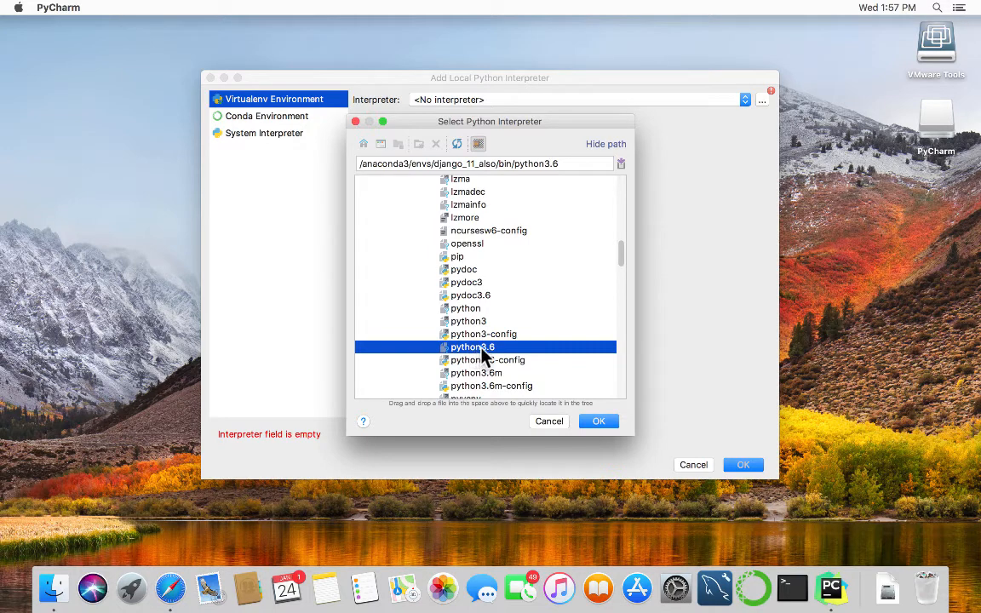
pyautogui.click(607, 420)
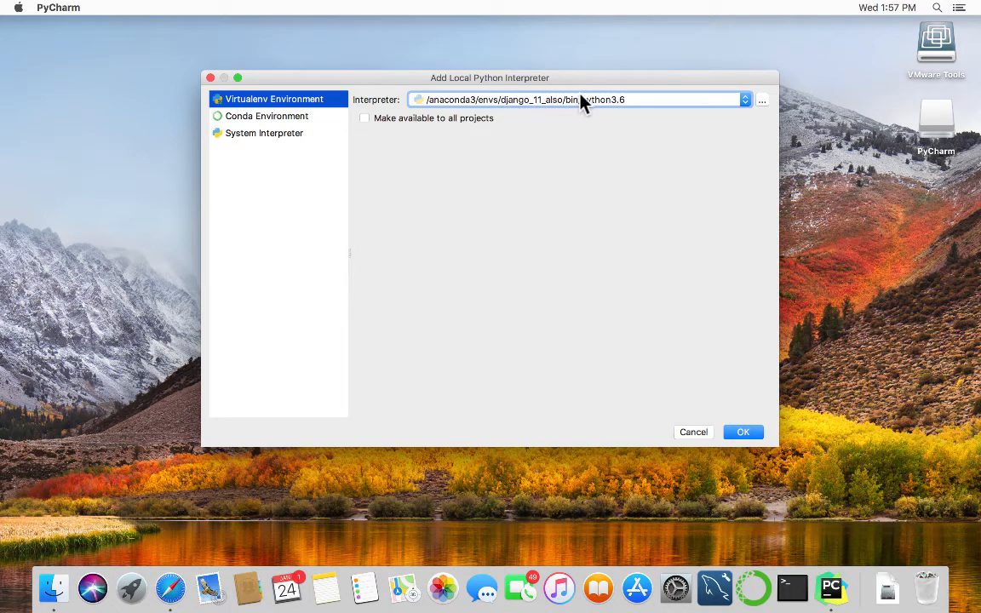
# Make the django_11_also interpreter available to all projects and confirm adding it.
pyautogui.click(365, 119)
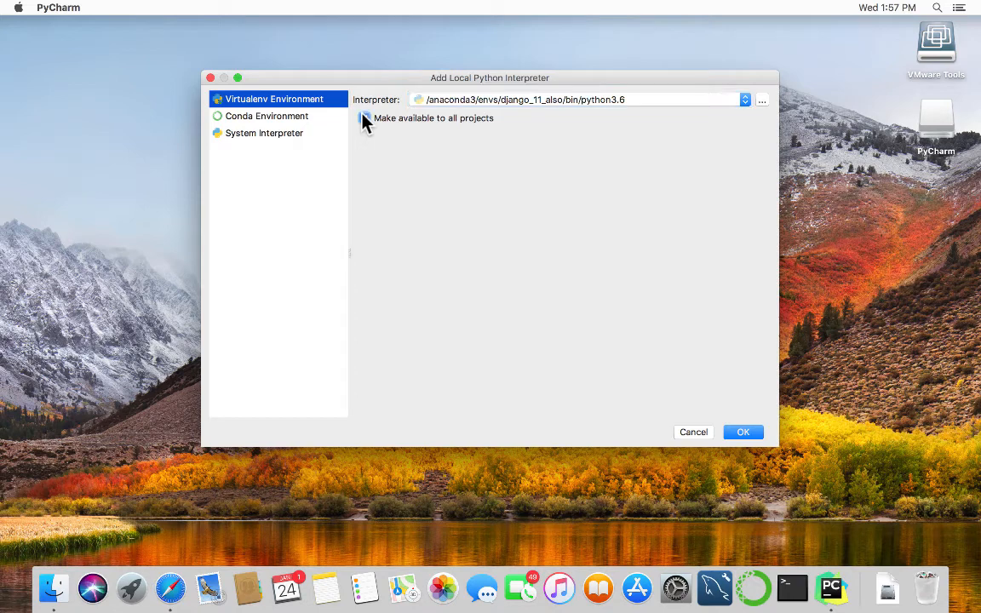
pyautogui.click(743, 432)
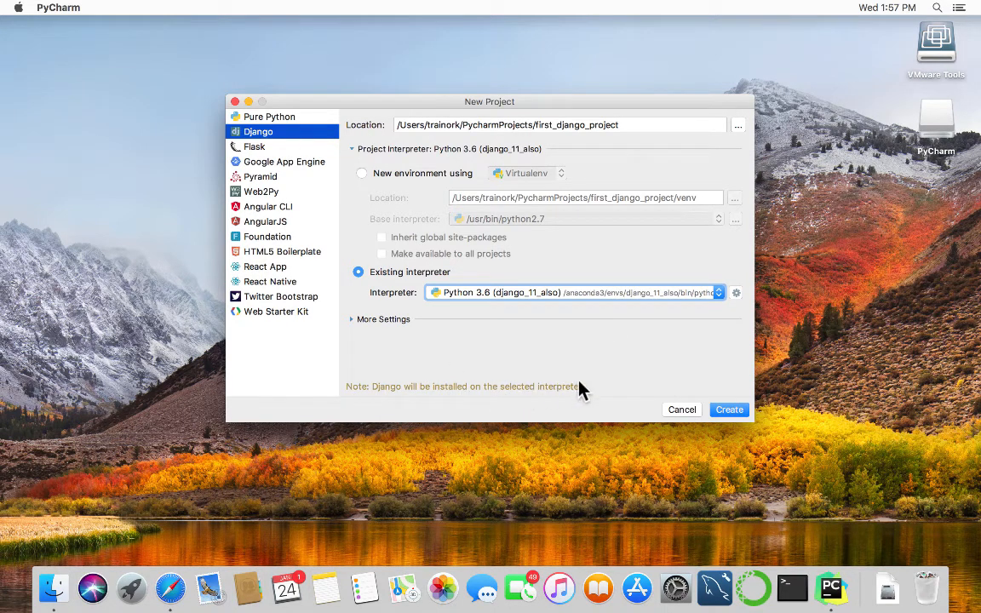
# Create first_django_project on the django_11_also Python 3.6 interpreter.
pyautogui.click(728, 410)
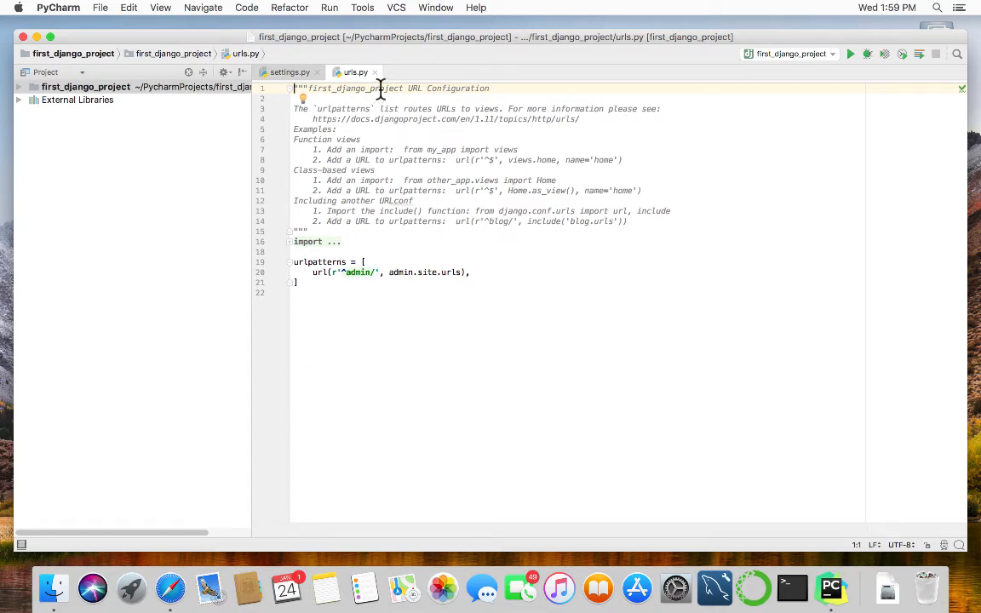
# Open the manage.py task console from the Tools menu's Run manage.py Task.
pyautogui.click(362, 9)
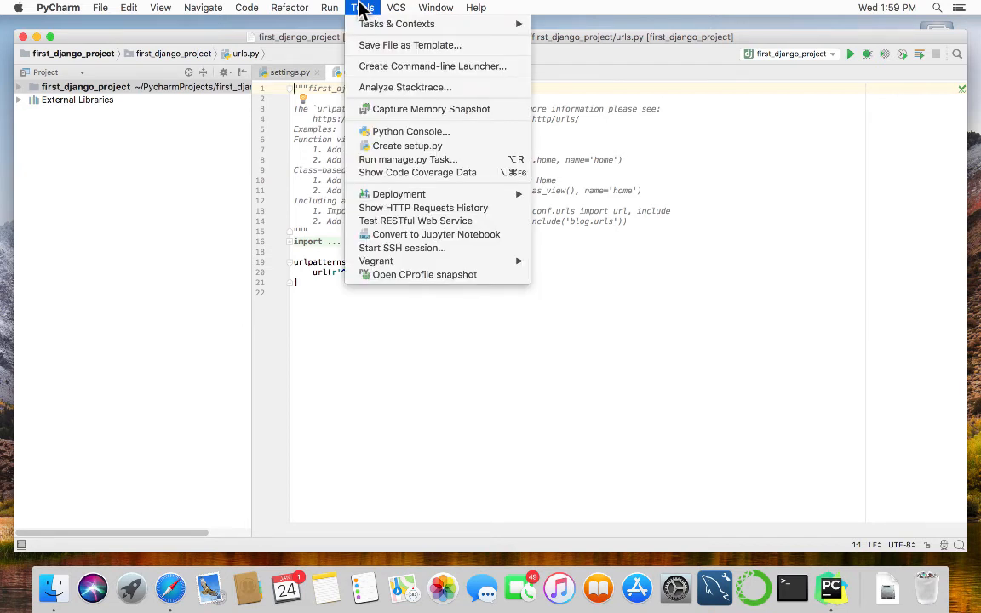
pyautogui.click(417, 160)
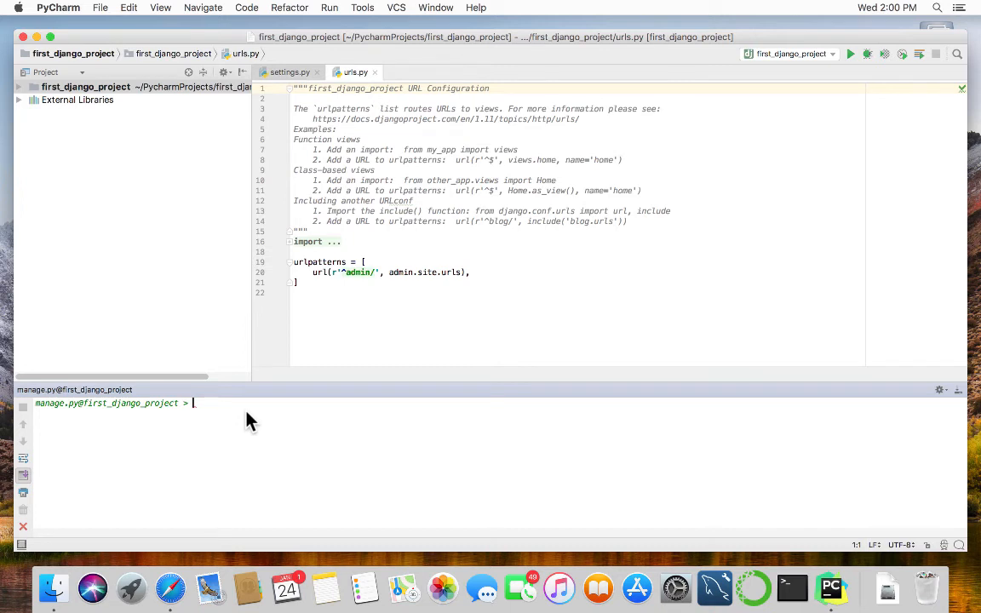
pyautogui.write('runserver')
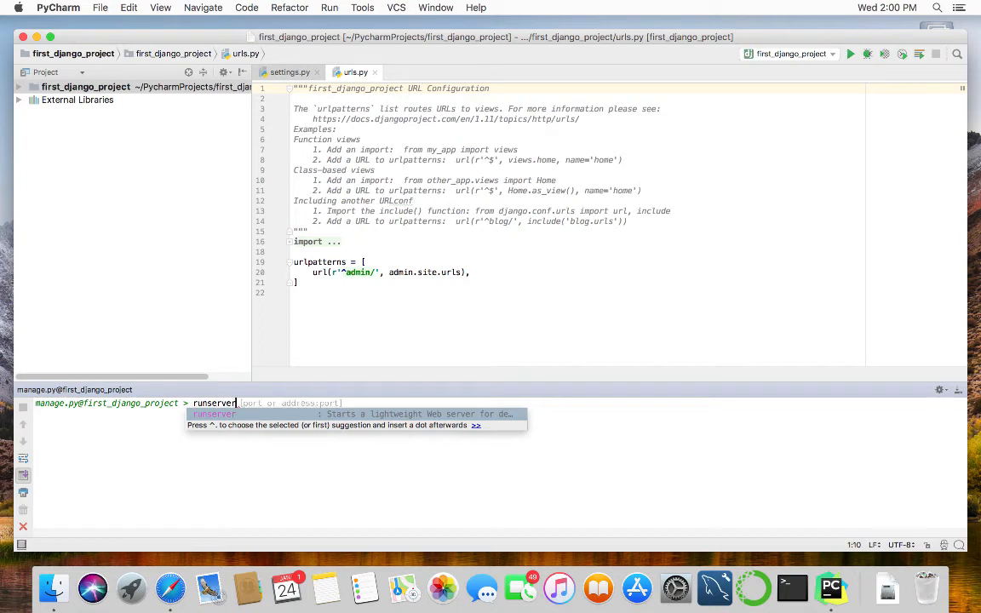
pyautogui.press('Return')
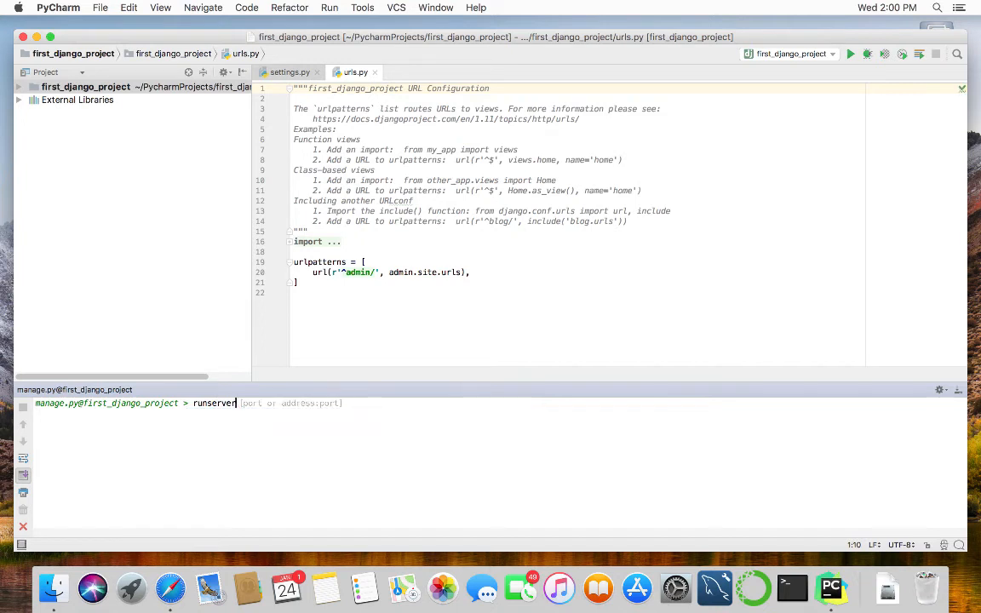
pyautogui.press('Return')
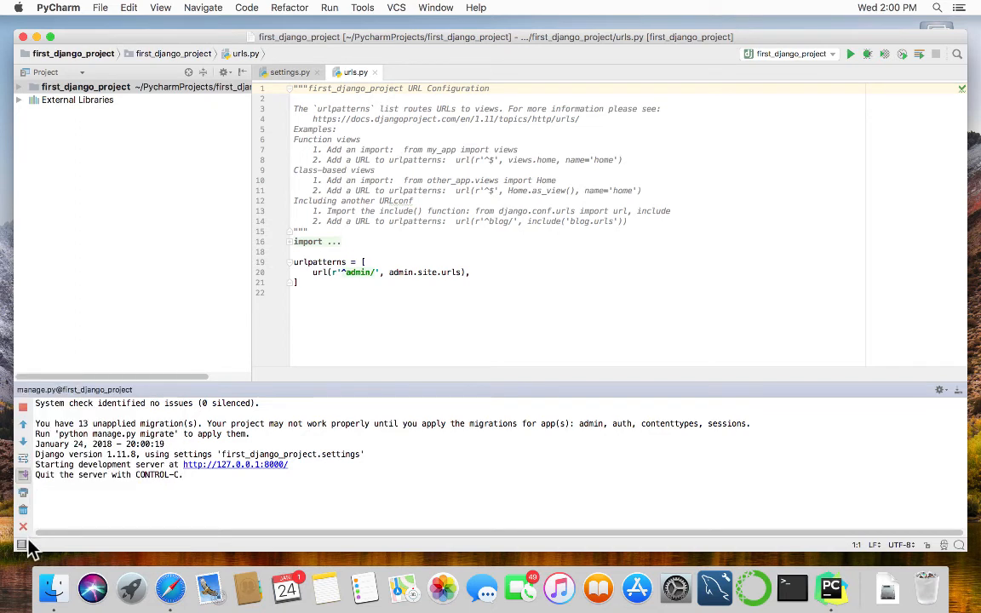
pyautogui.moveTo(24, 540)
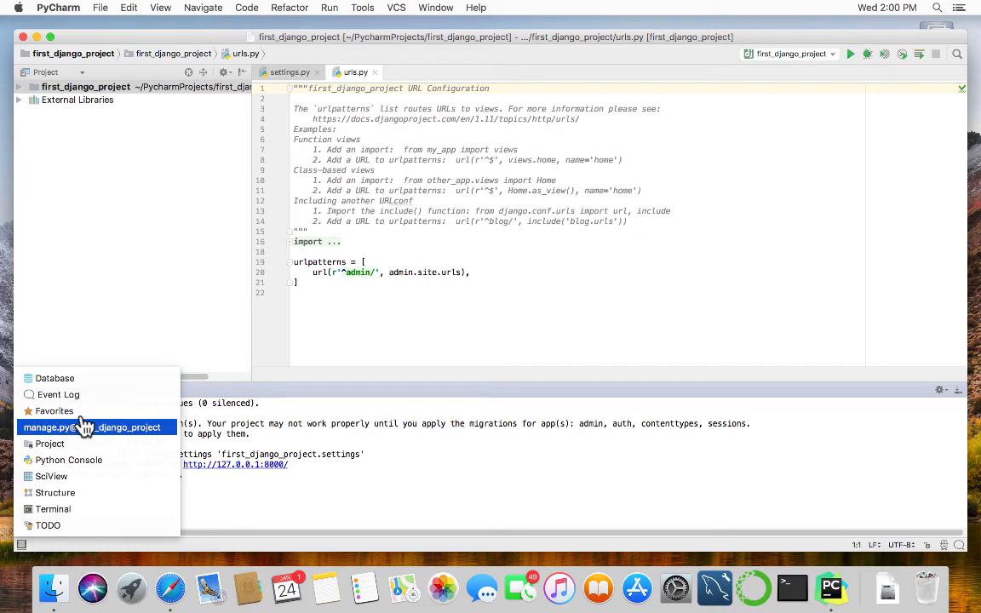
# Open PyCharm's Terminal and run conda env list to show the environments including django_11_also.
pyautogui.click(21, 509)
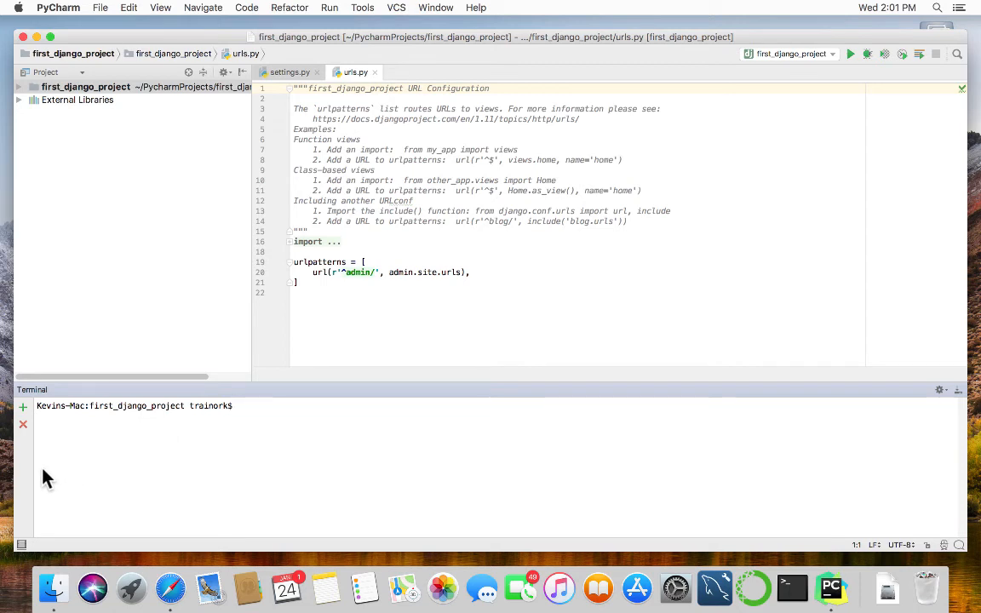
pyautogui.write('conda env list')
pyautogui.press('Return')
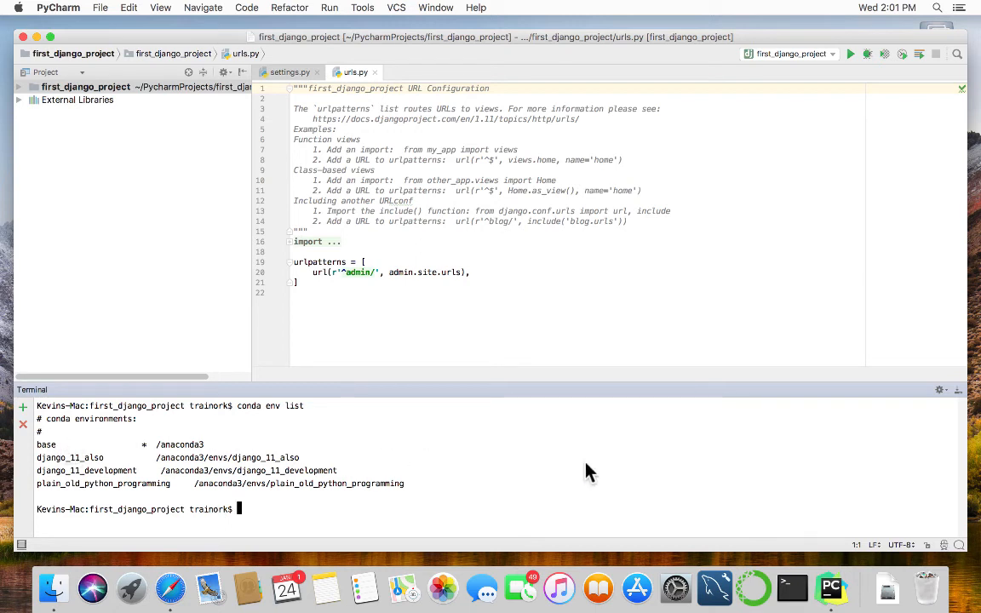
# Activate django_11_also, retrying with 'source activate django_11_also' after 'conda activate' fails.
pyautogui.write('conda activate django')
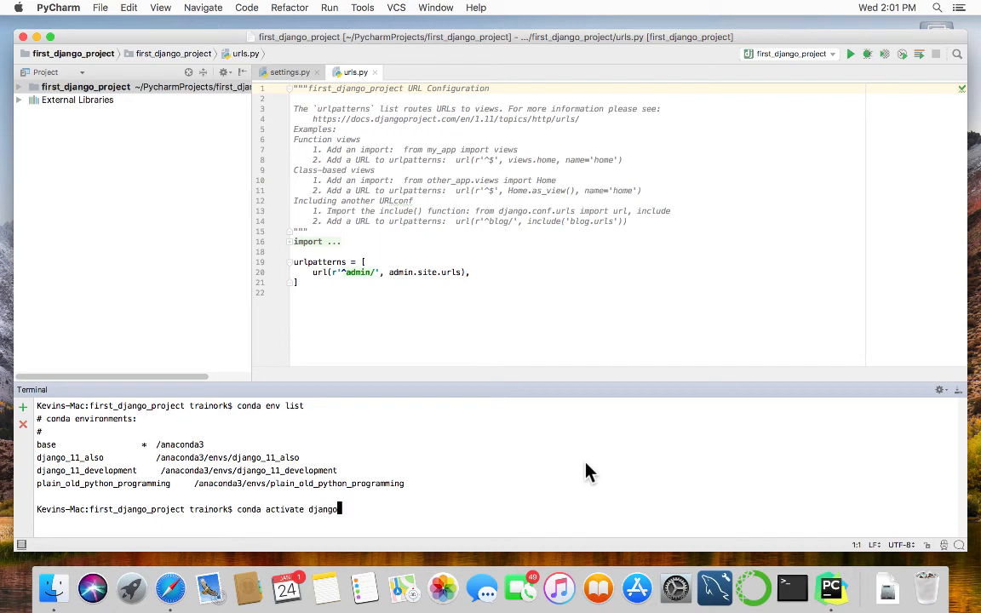
pyautogui.write('_11_also')
pyautogui.press('Return')
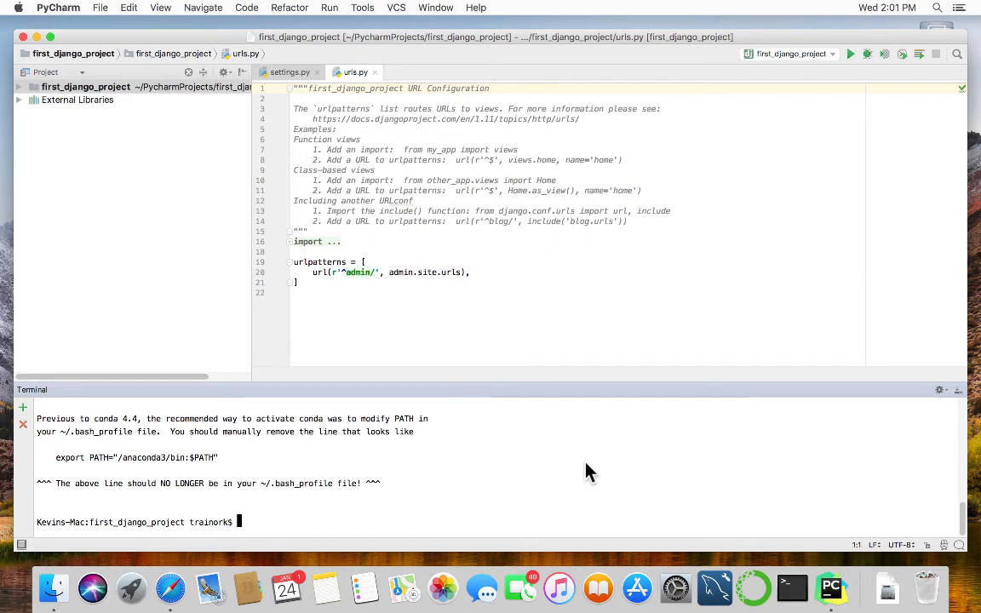
pyautogui.write('a')
pyautogui.press('BackSpace')
pyautogui.write('source activat')
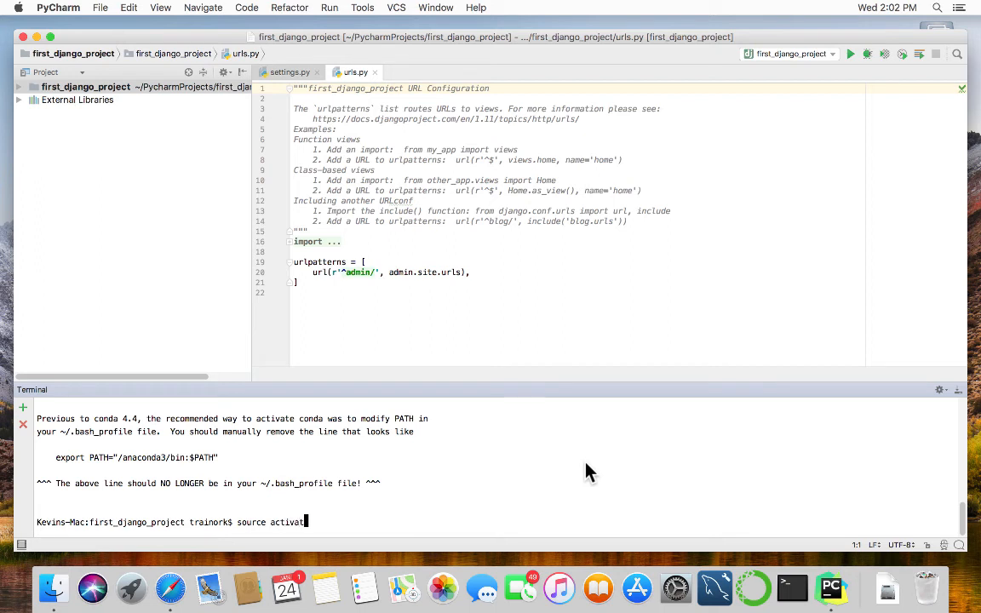
pyautogui.write('e django_11_also')
pyautogui.press('Return')
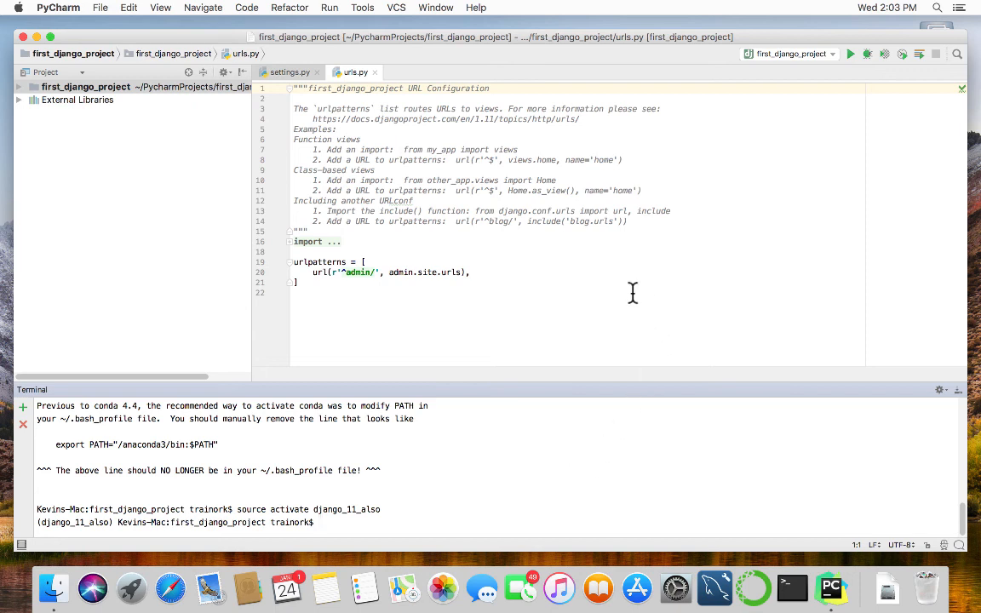
# Close the urls.py and settings.py tabs, then close the first_django_project window.
pyautogui.click(372, 66)
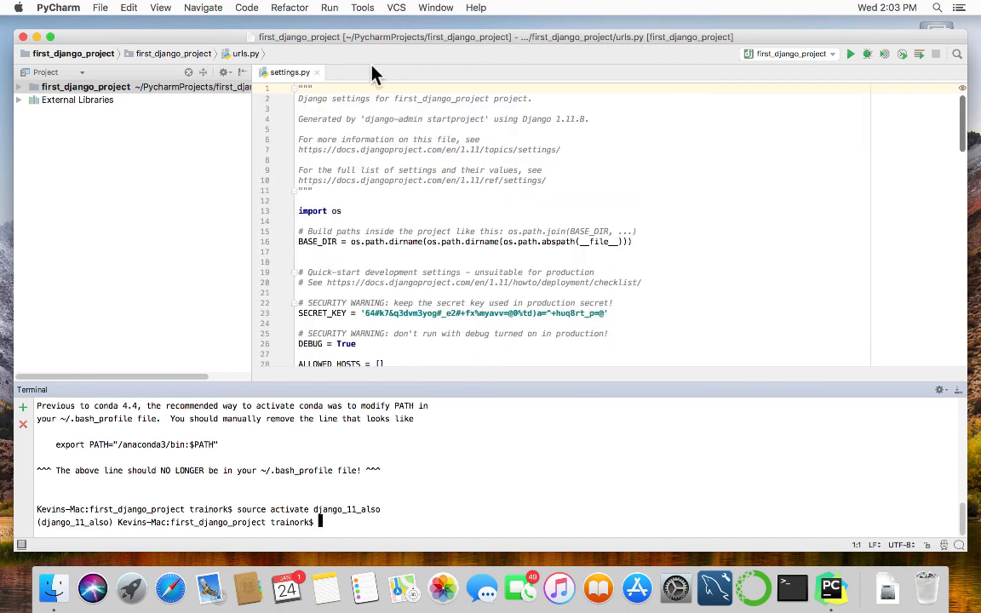
pyautogui.click(315, 73)
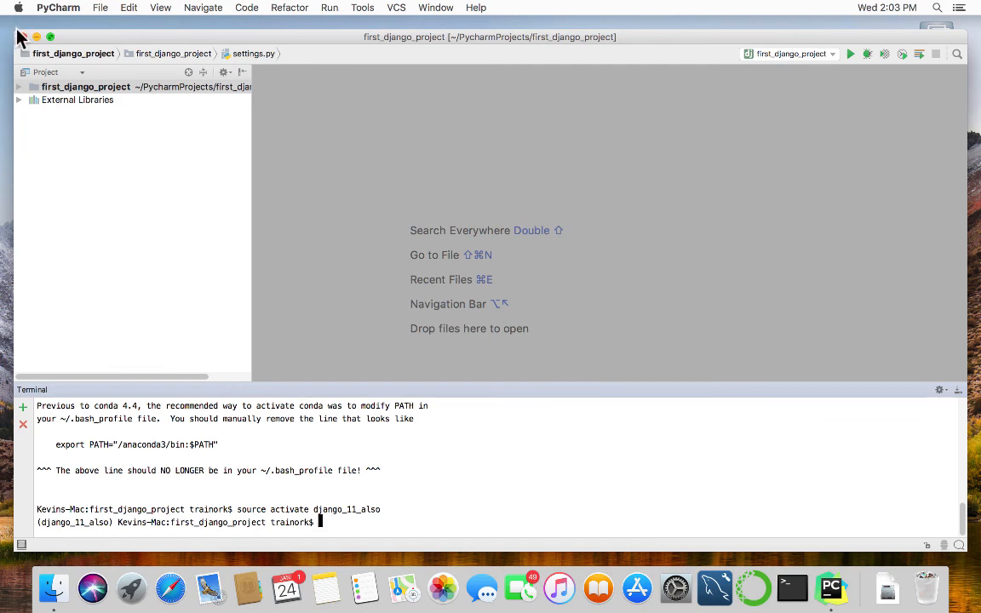
pyautogui.click(22, 36)
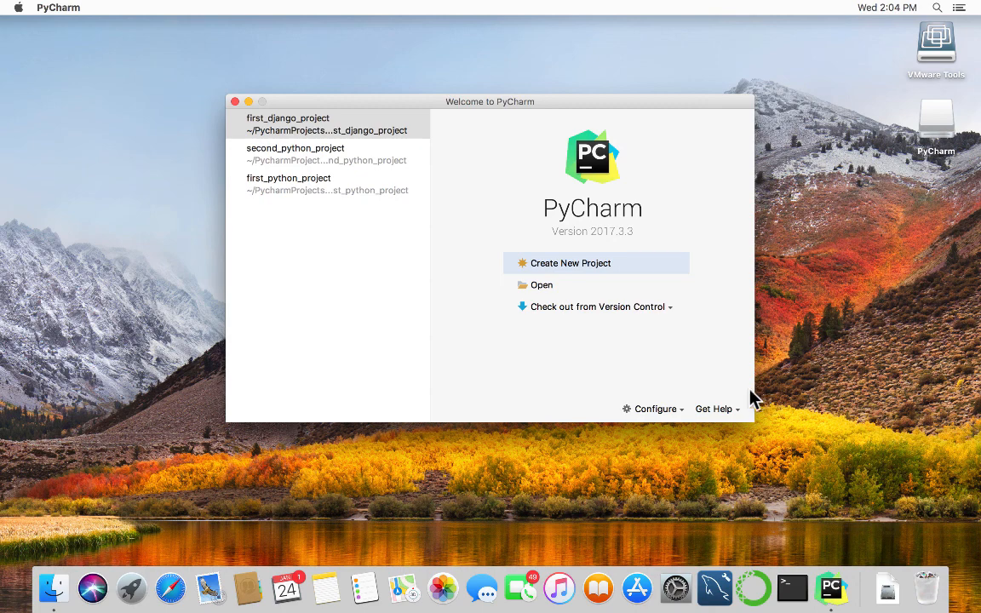
# Close the Welcome window and show Macintosh HD > Users > home > PycharmProjects in Finder list view.
pyautogui.click(235, 102)
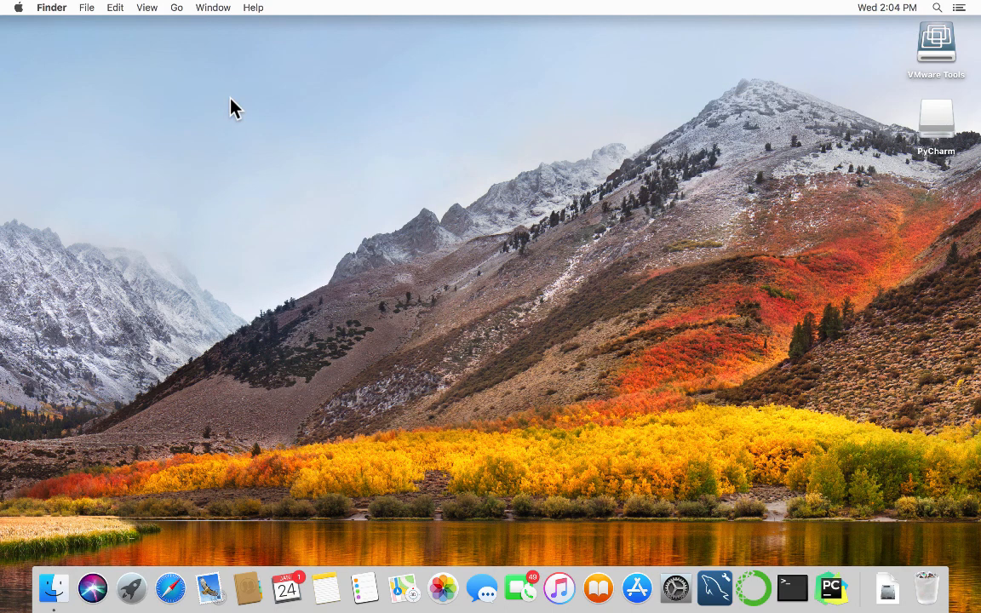
pyautogui.click(54, 588)
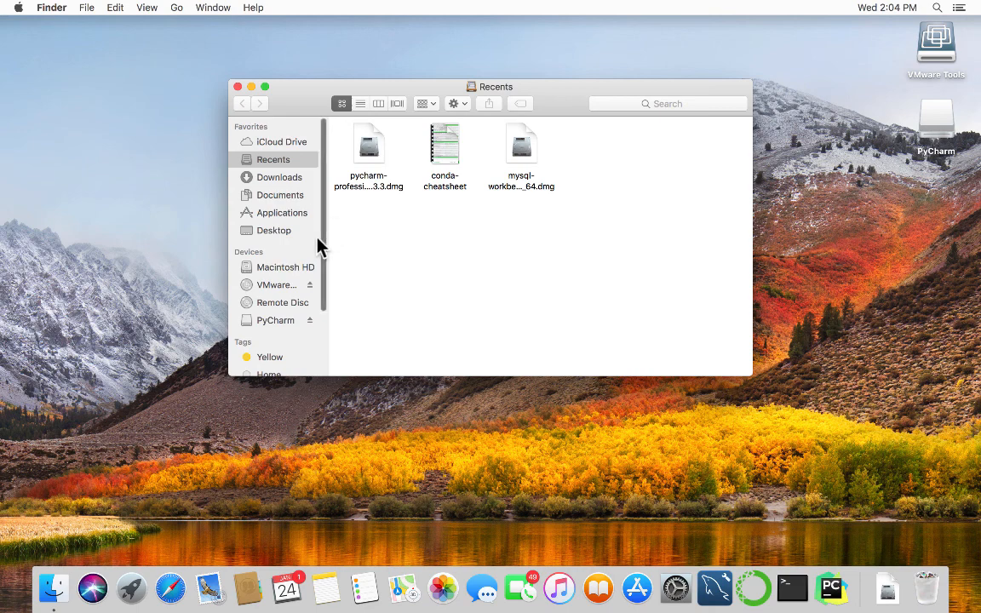
pyautogui.click(286, 267)
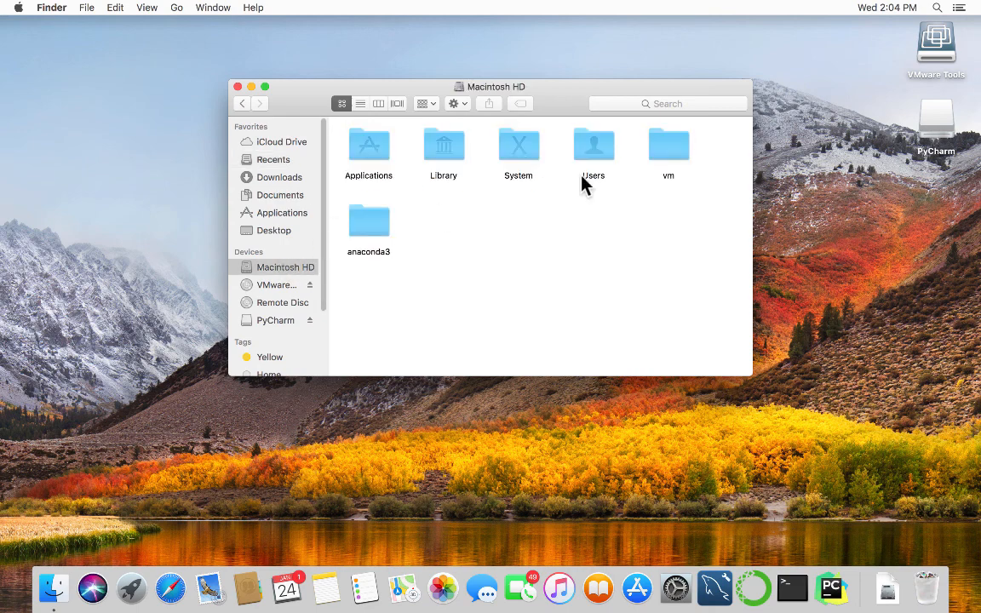
pyautogui.doubleClick(595, 152)
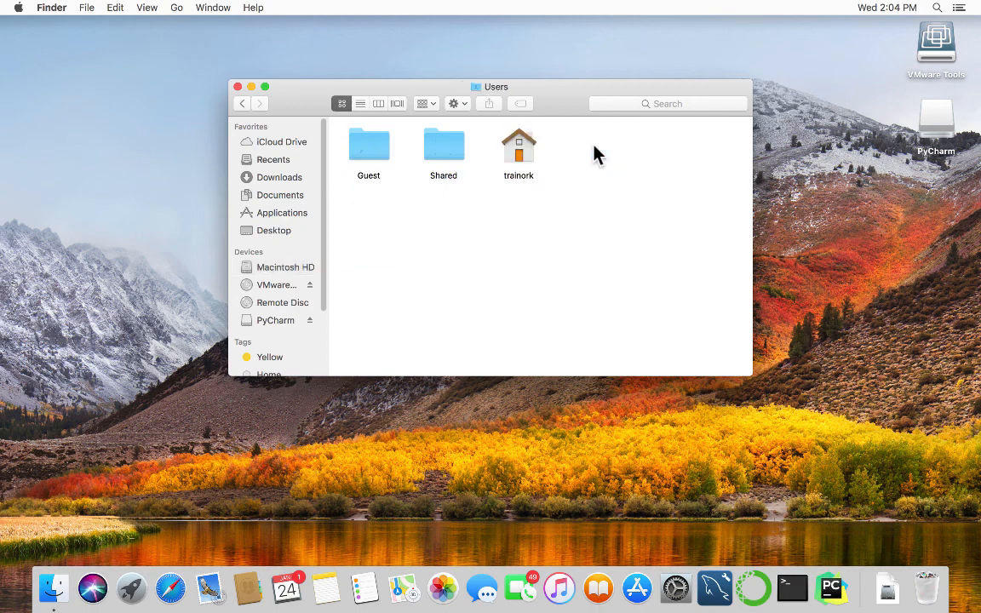
pyautogui.doubleClick(517, 158)
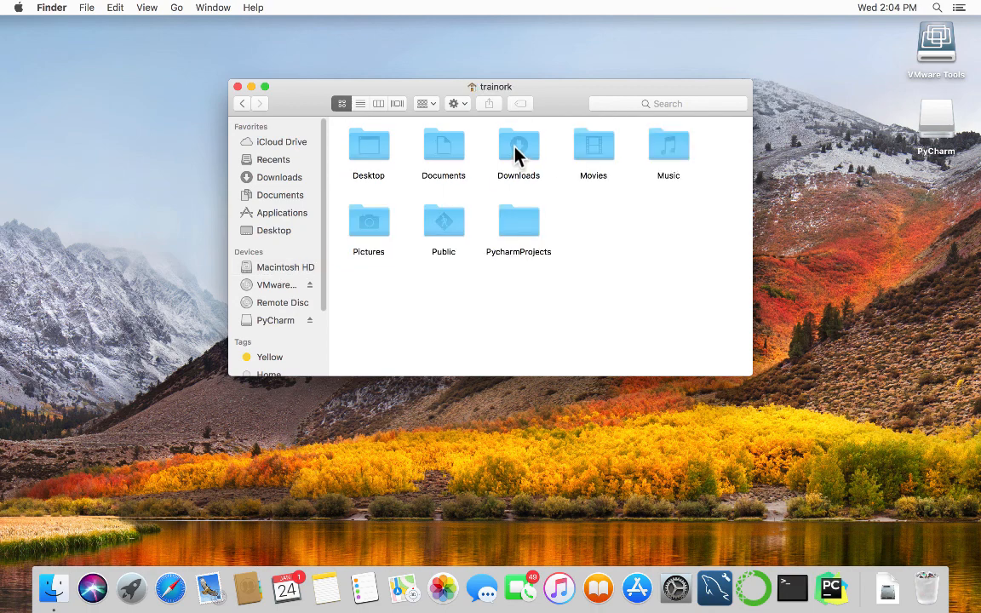
pyautogui.doubleClick(519, 223)
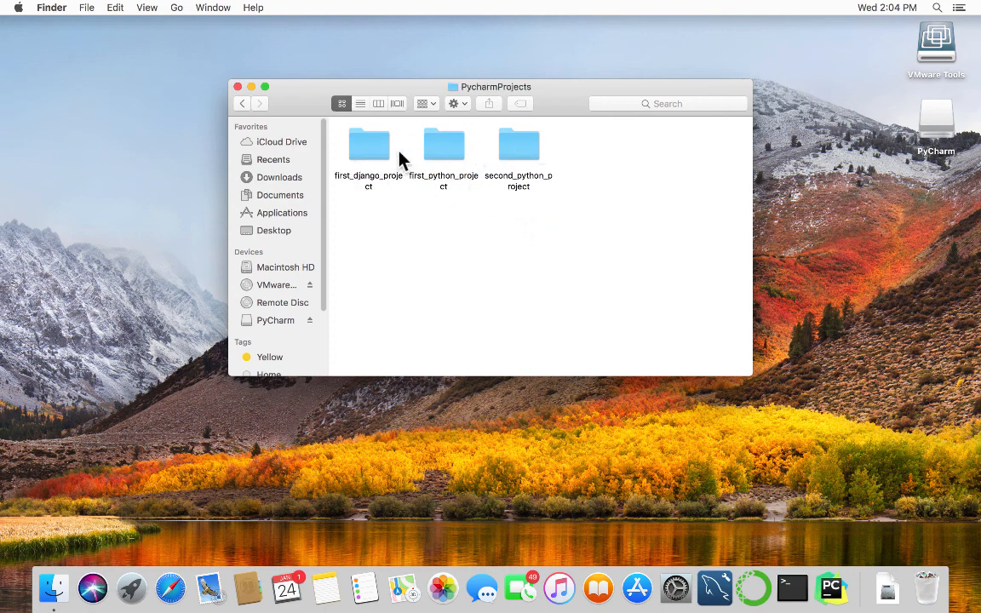
pyautogui.click(360, 103)
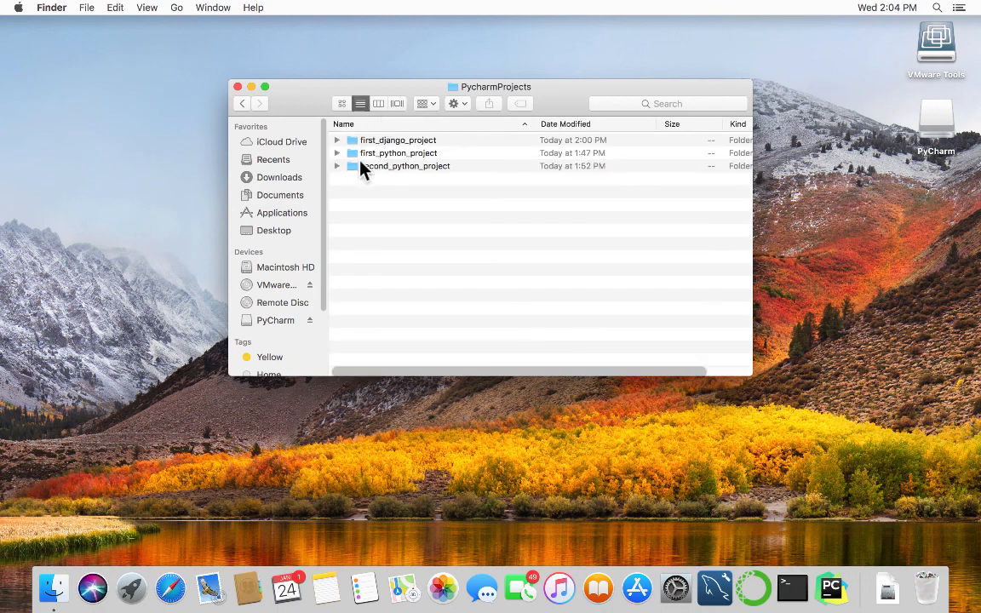